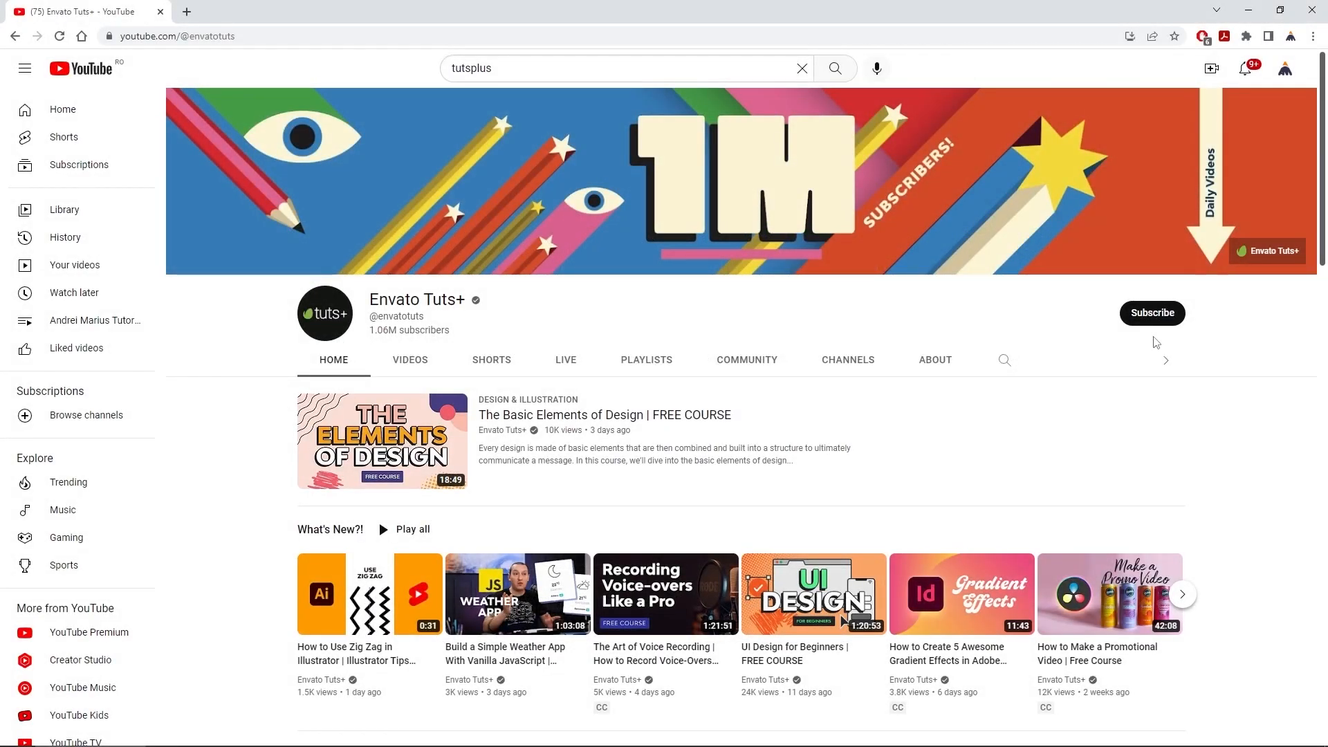
Subscribe to the Envato Tuts+ channel and set its notifications to All
click(1153, 313)
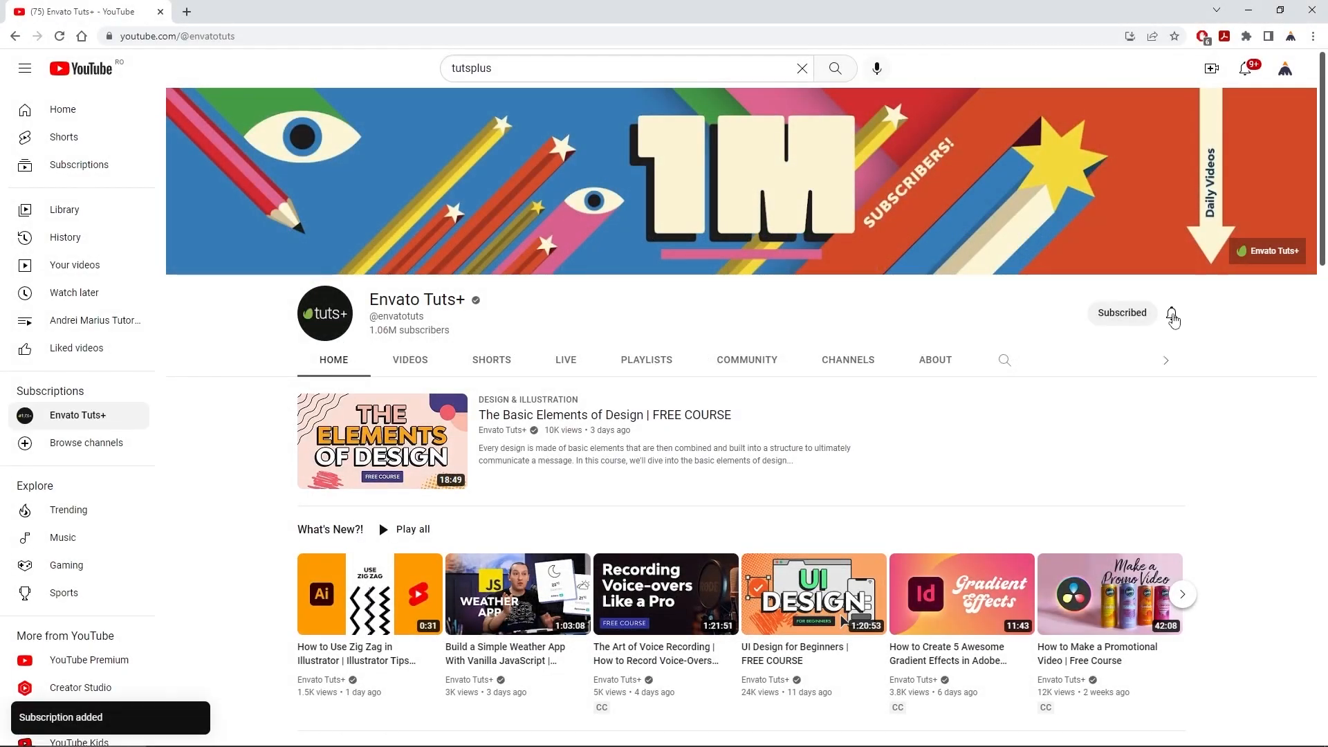
click(1172, 317)
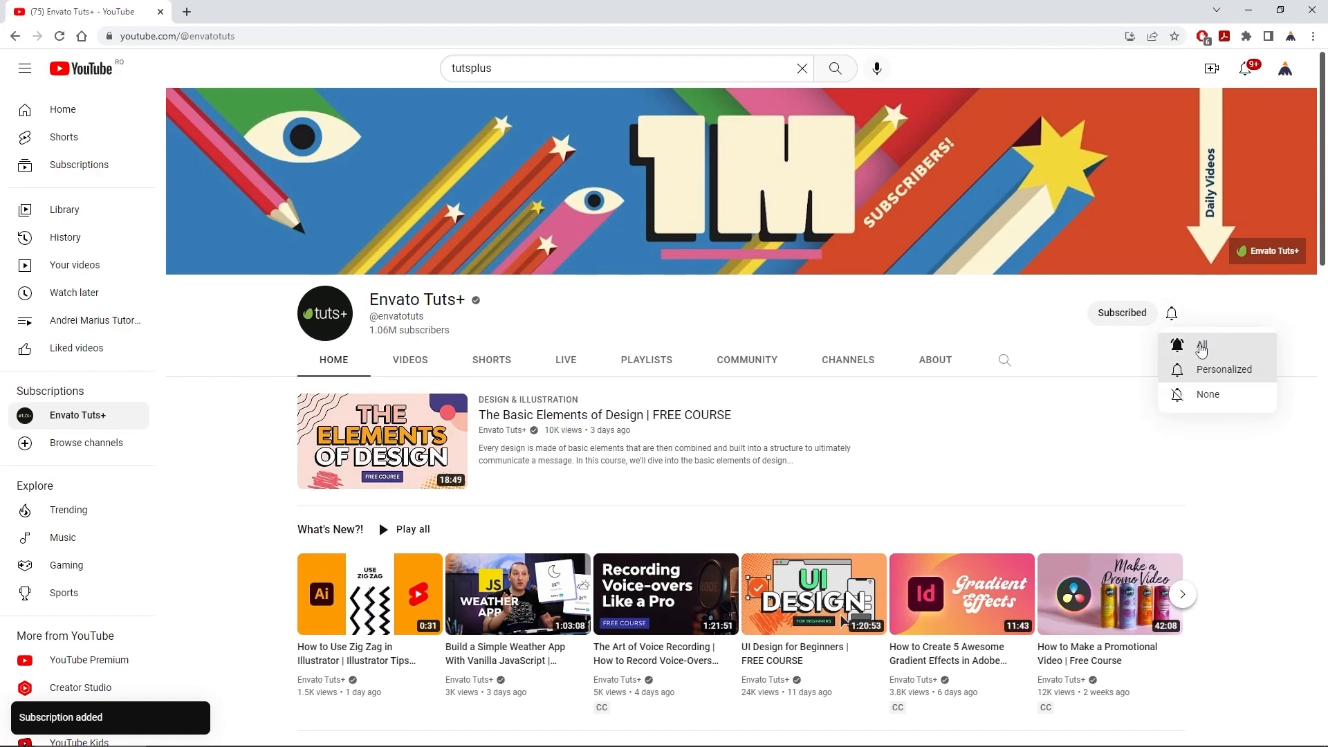
click(1201, 349)
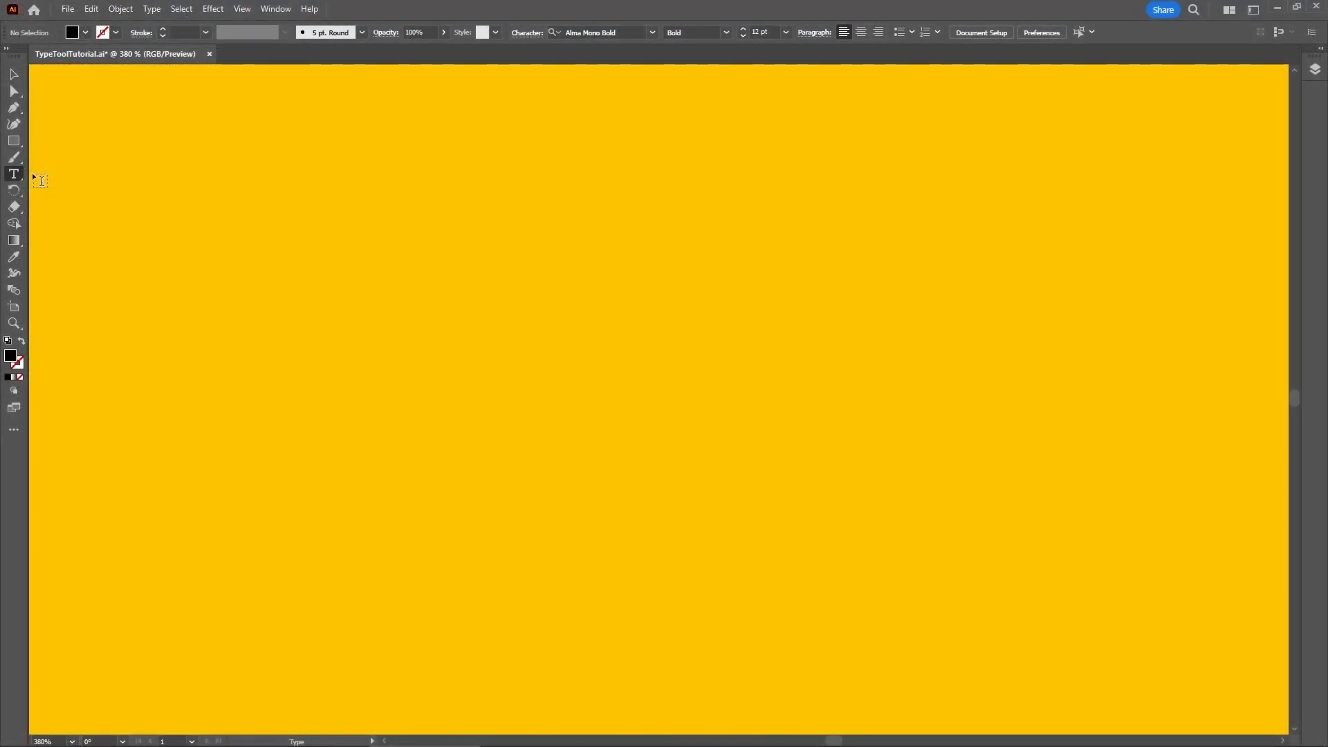
Check the available type tools and switch the toolbar to the version with the full tool set
right_click(14, 176)
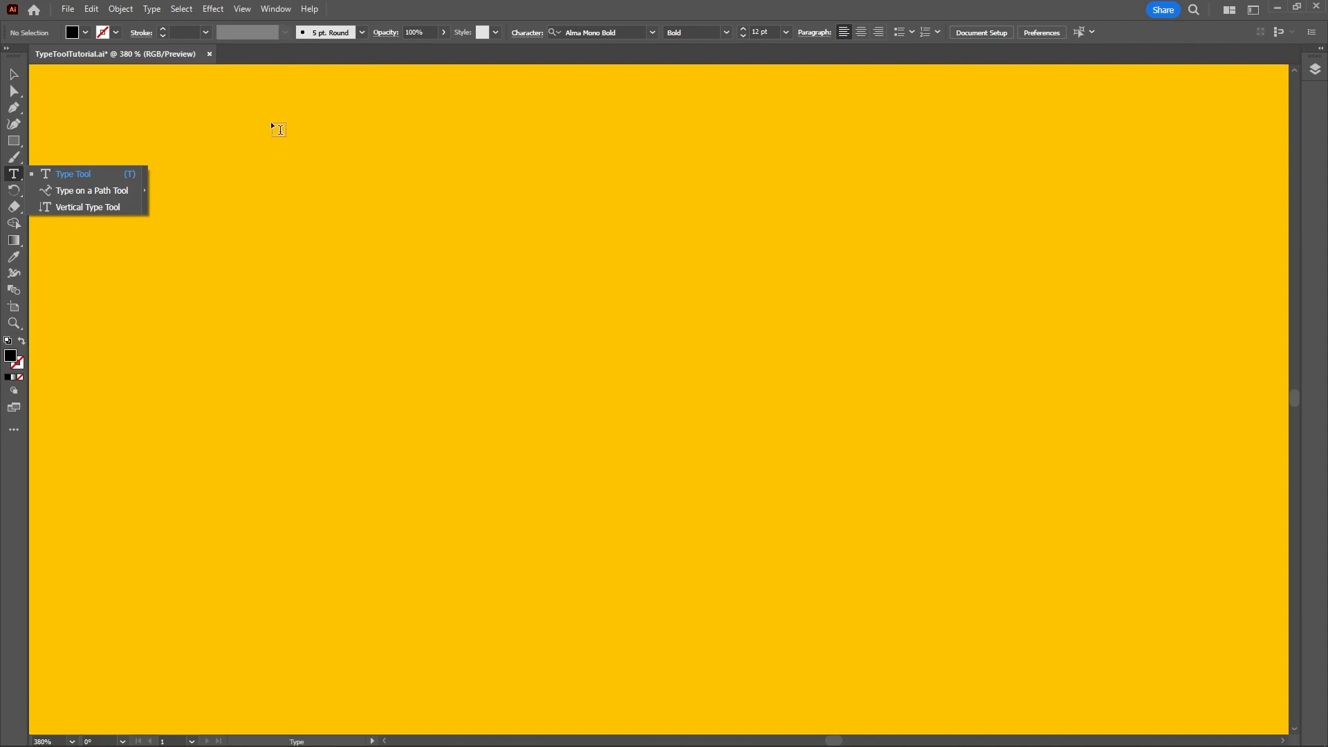
click(280, 10)
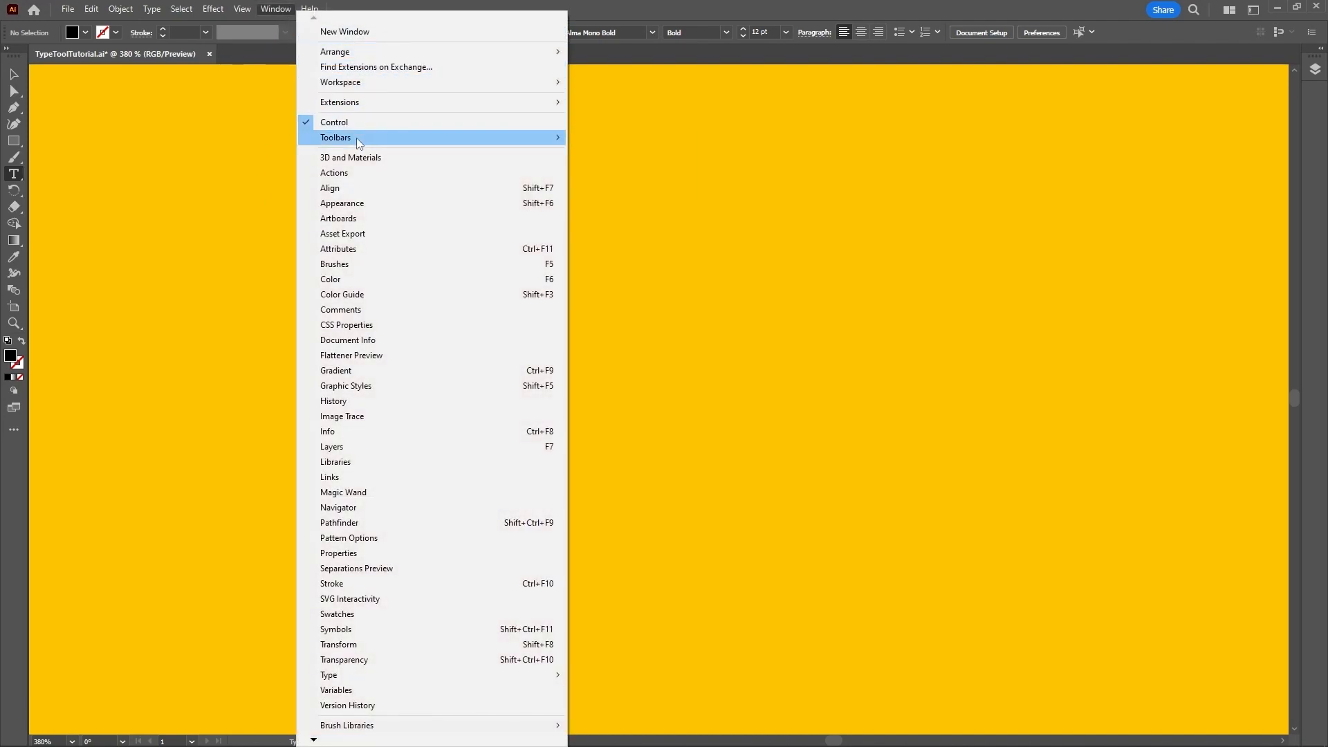
click(592, 138)
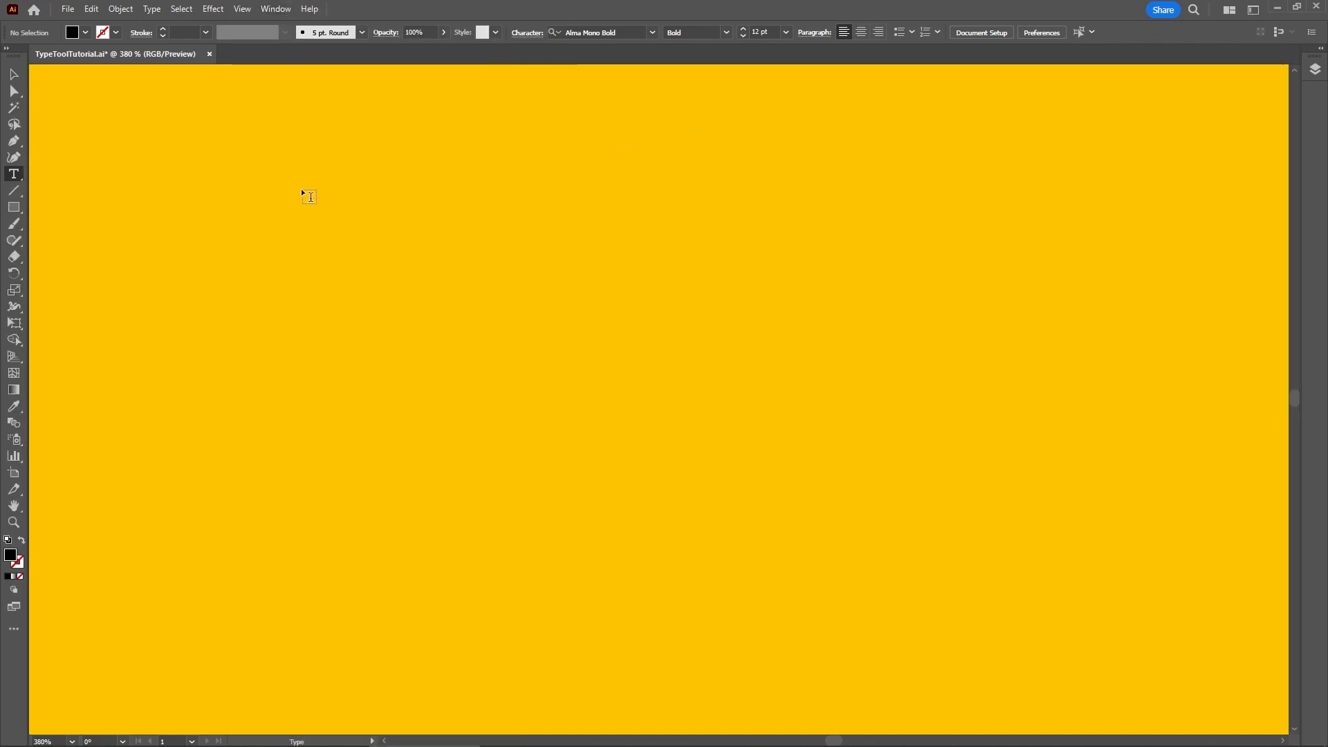
Detach the group of type tools as a floating panel and place it in the canvas's upper corner beside the toolbar
click(17, 179)
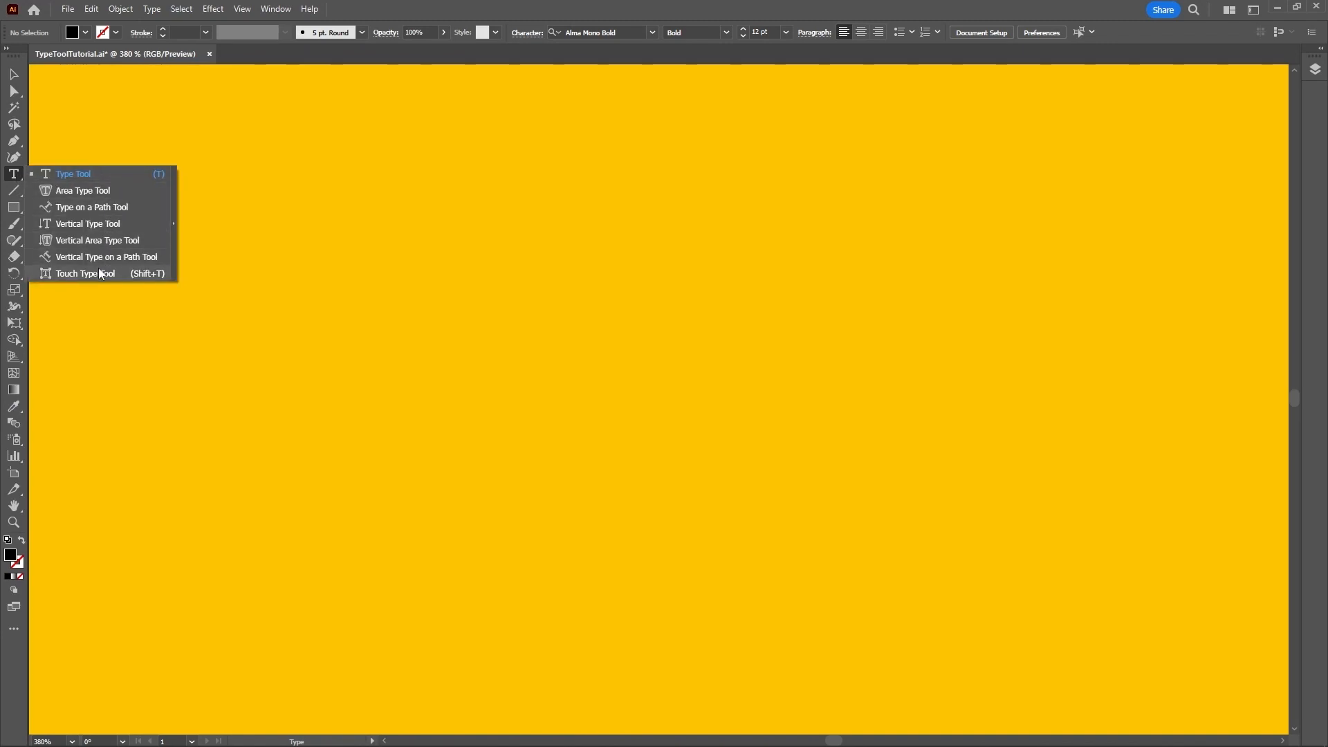
click(173, 225)
drag(95, 185, 101, 72)
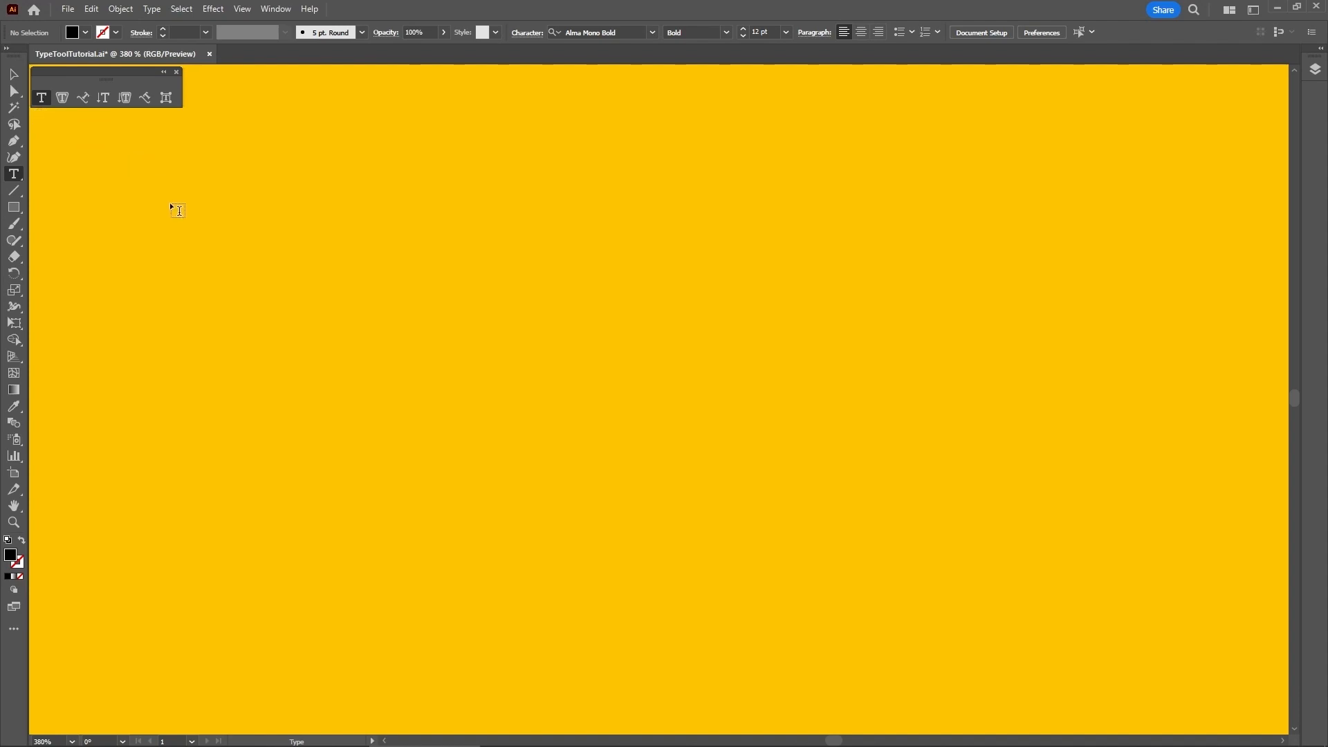
Add a line of point text reading "Type Tool in Illustrator" in the upper part of the artboard
click(301, 233)
text(Type T)
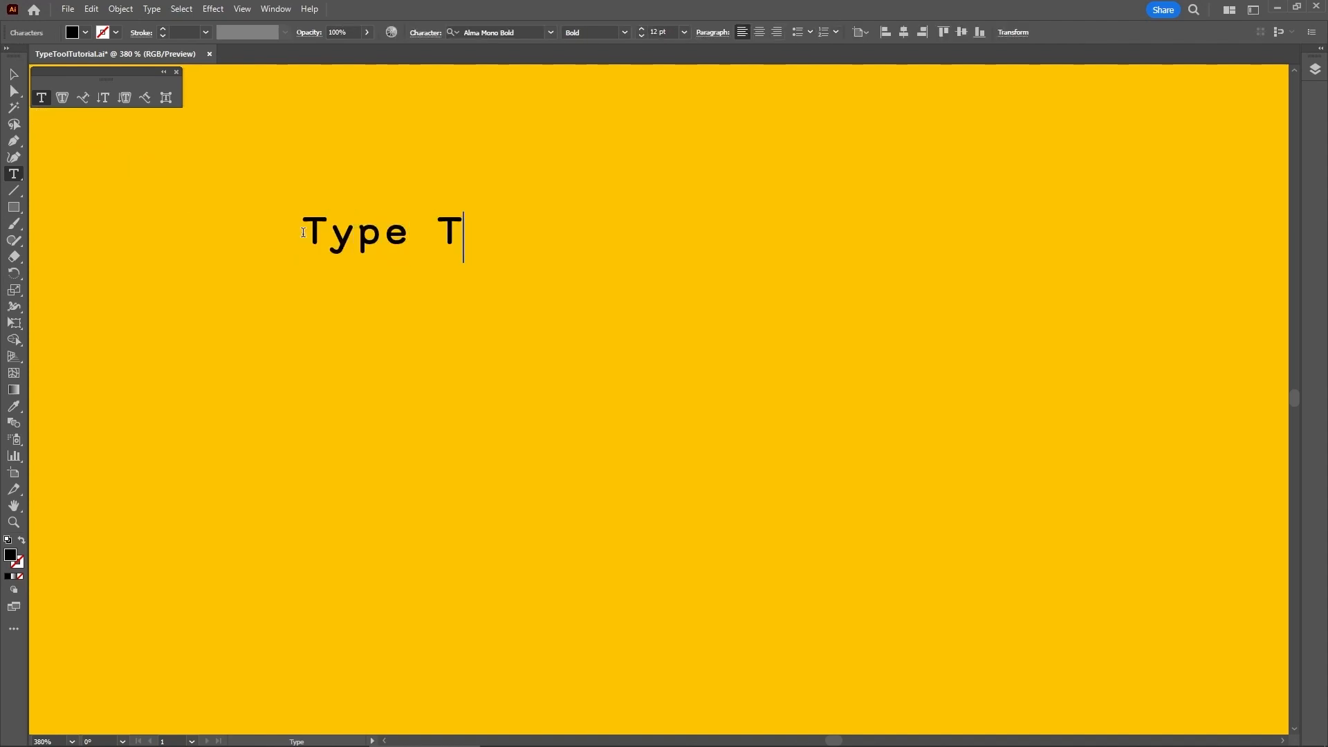
text(ool in Illustrator)
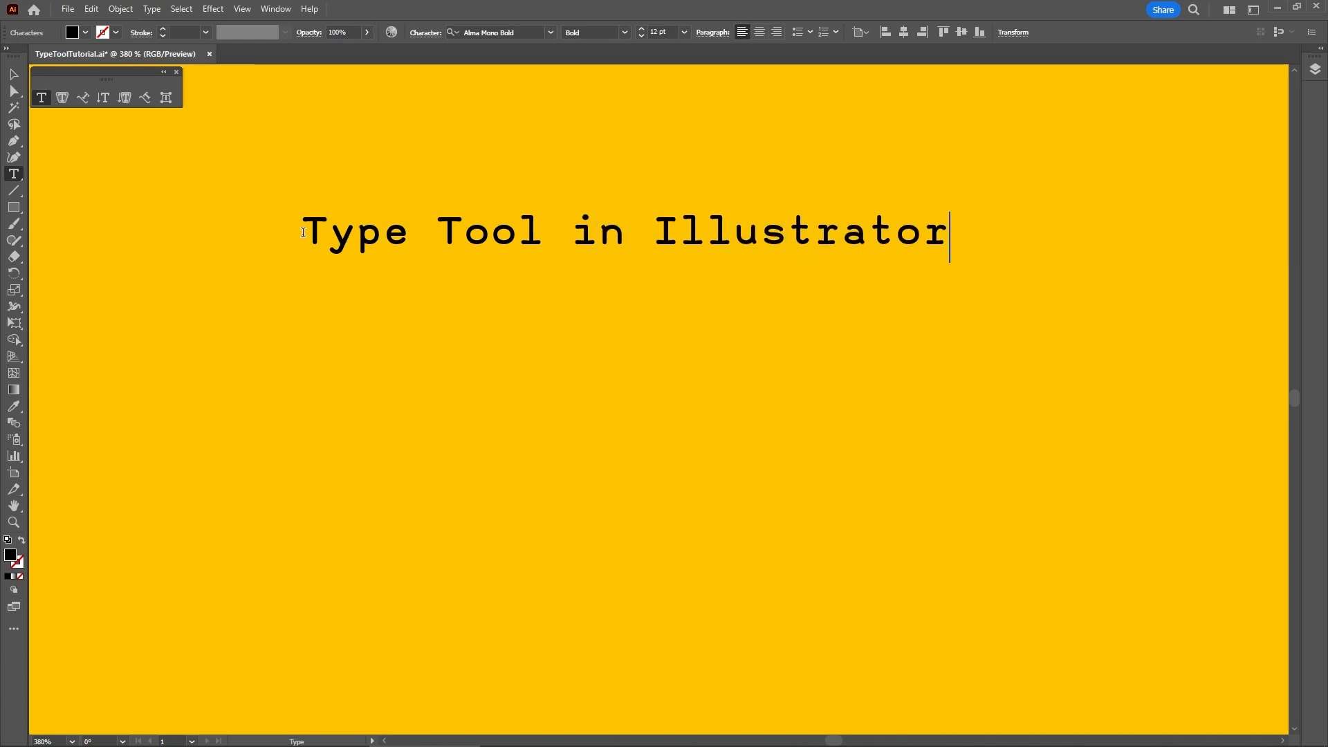
key(Escape)
click(274, 281)
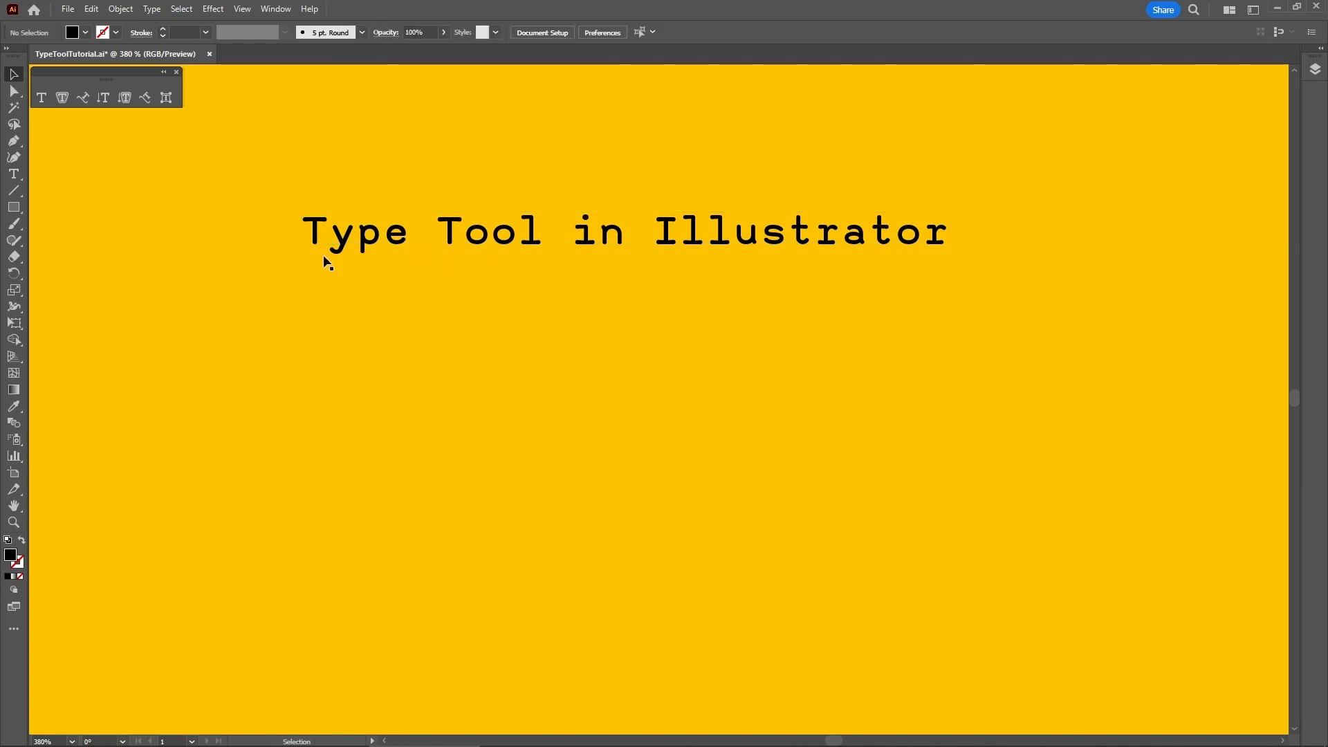
Draw an area text frame below the title and fill it with the paragraph starting "With the Direct Selection Tool, click on the small red cross icon"
click(42, 99)
drag(111, 329, 623, 682)
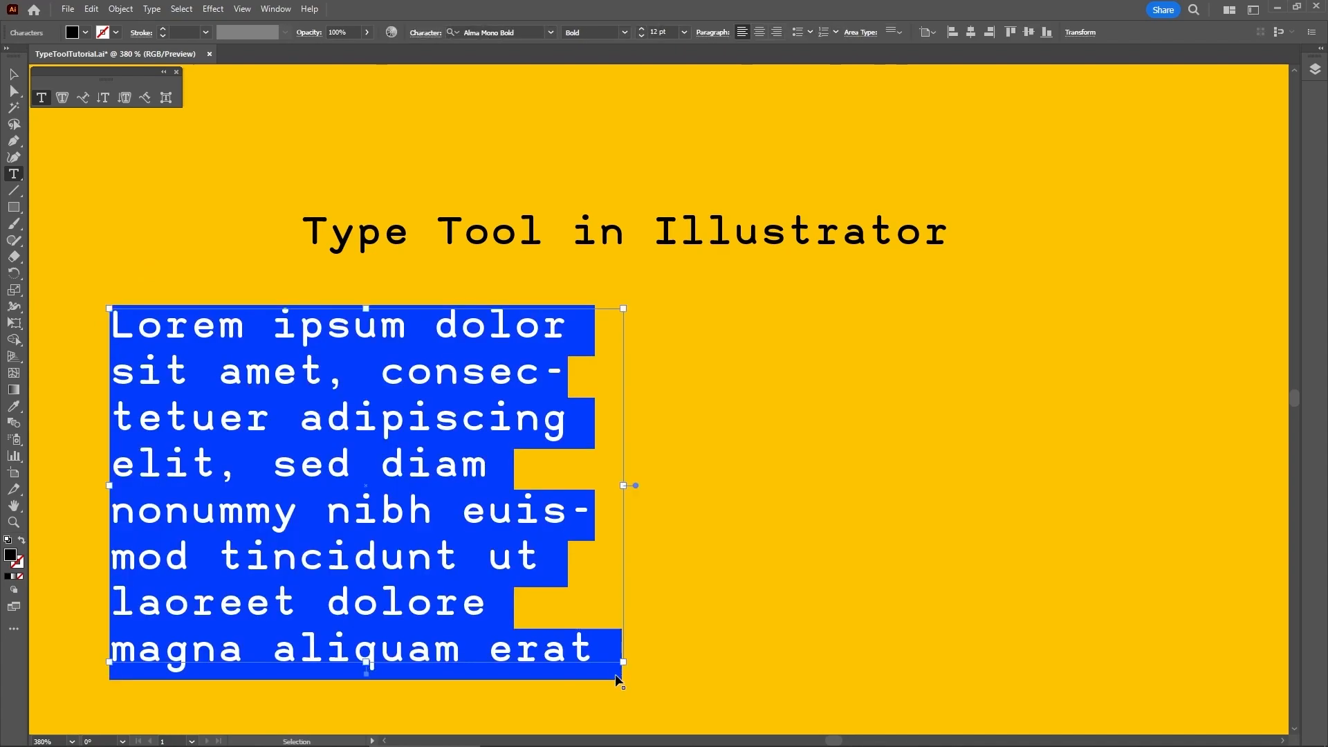
text(With the Direct Selection Tool, click on the small red cross icon on an Area Type Object (this appears when text is too large for the container).)
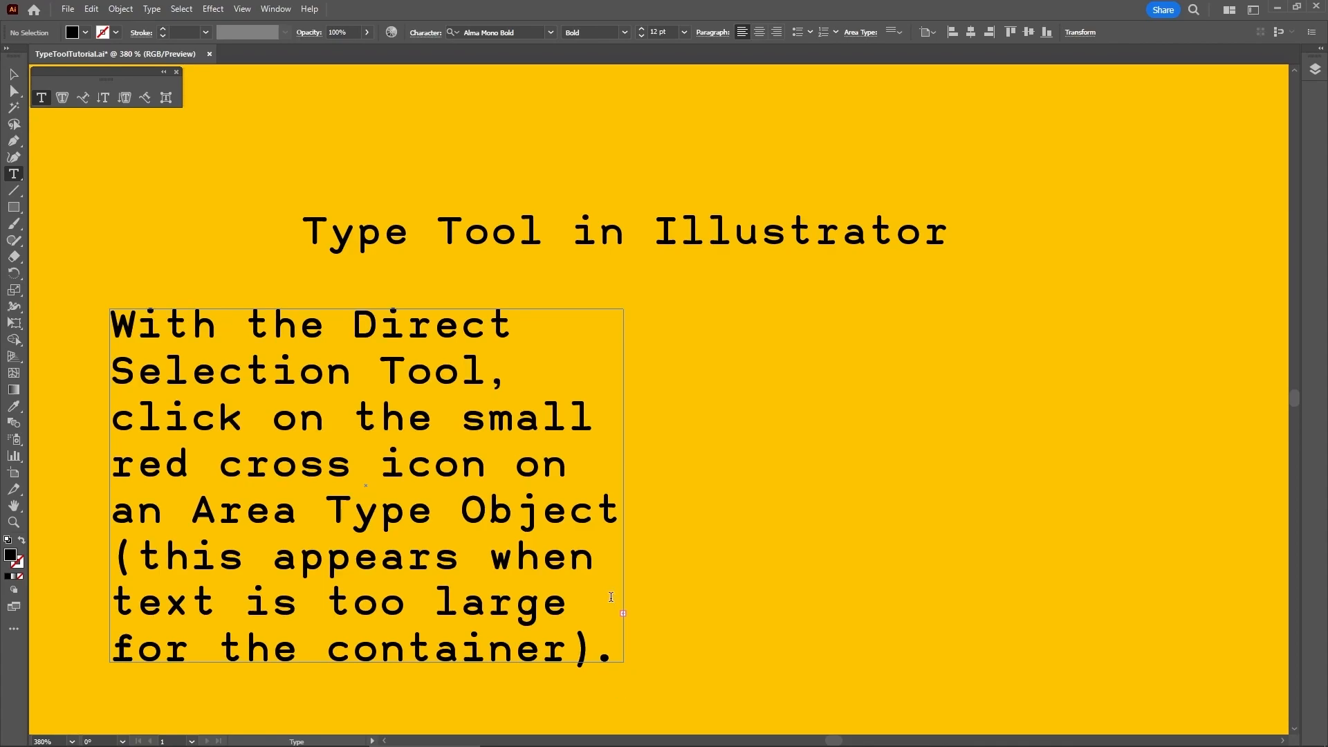
Thread the paragraph's overflow text into a second container of equal size beside the first one
key(a)
click(618, 631)
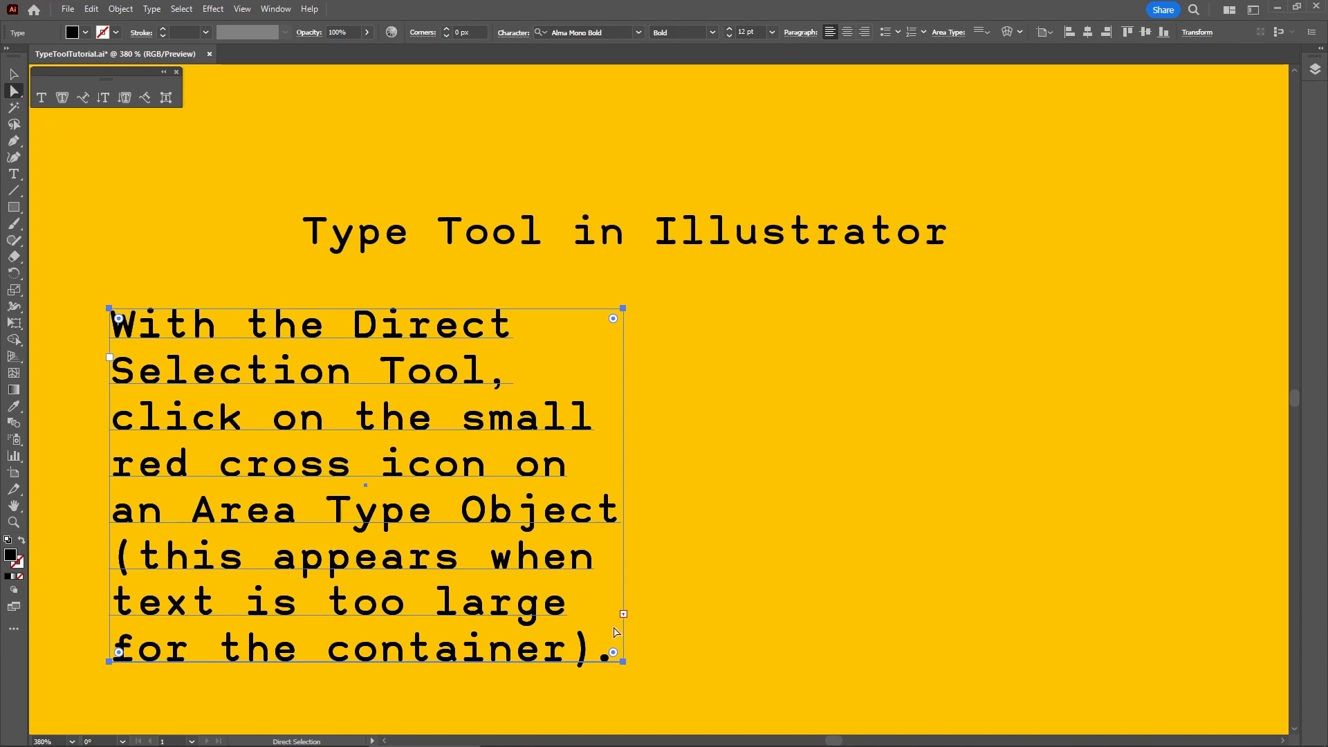
key(t)
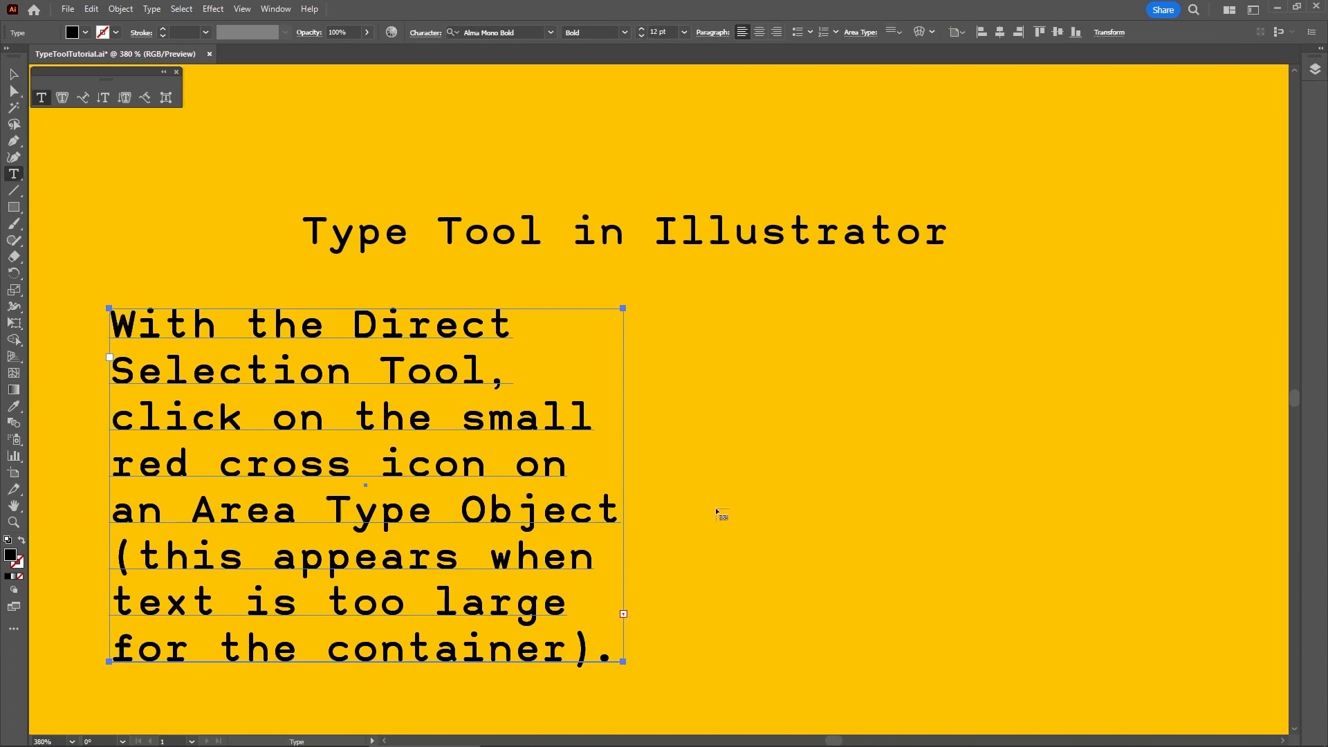
click(672, 313)
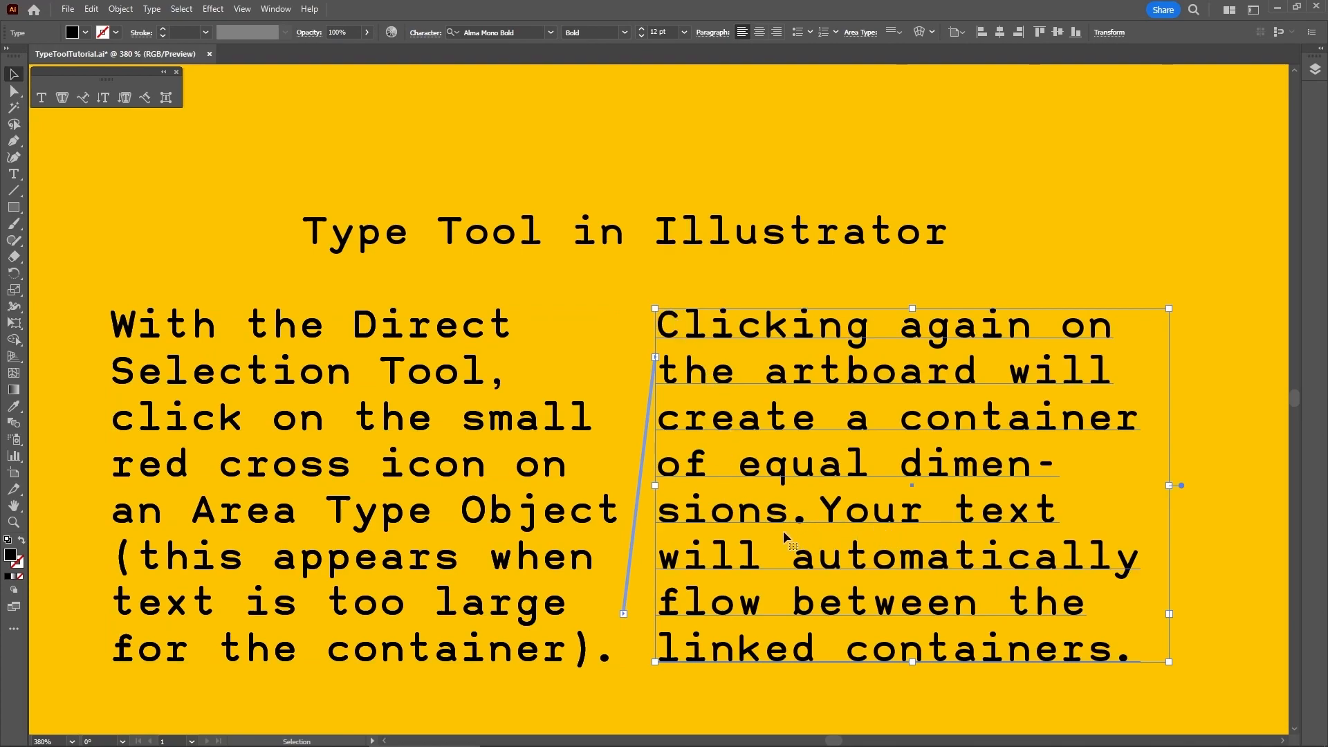
Delete the second text container and draw a wider linked one beside the first for the overflow text
key(a)
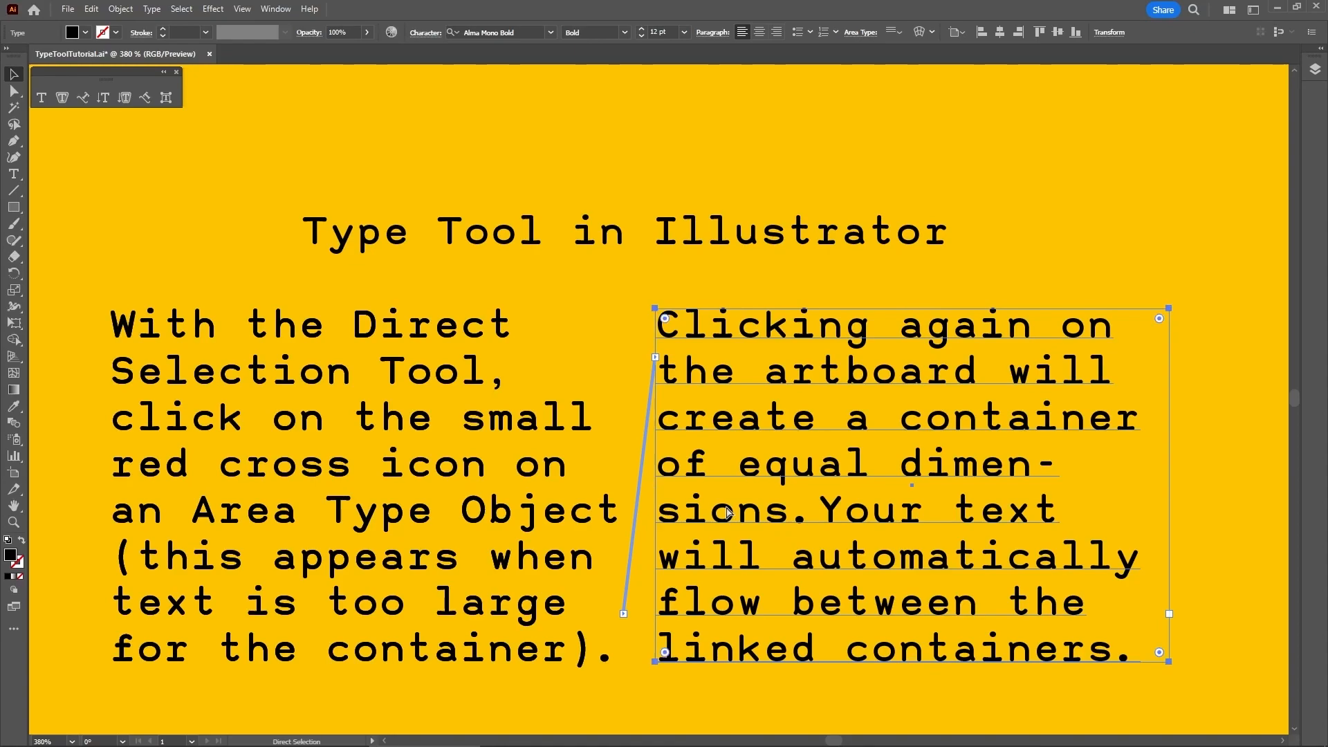
key(Delete)
key(t)
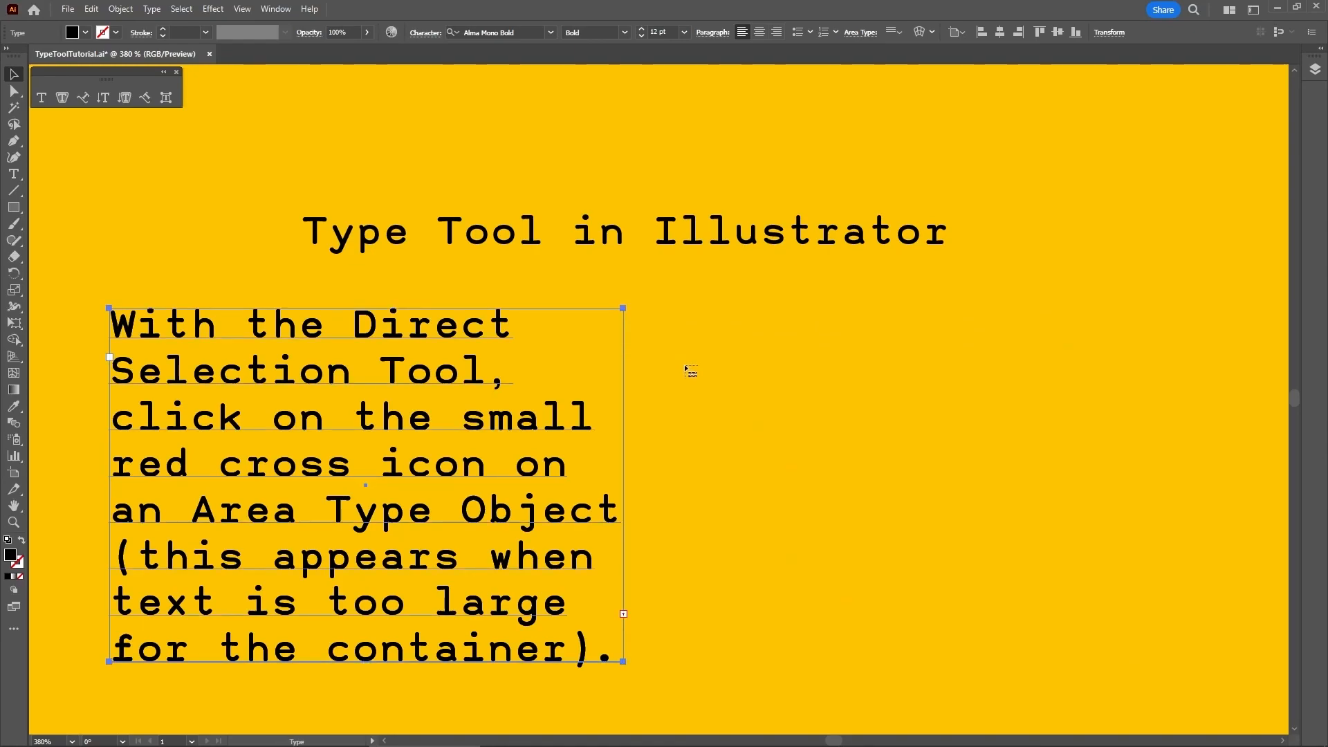
drag(688, 309, 1266, 662)
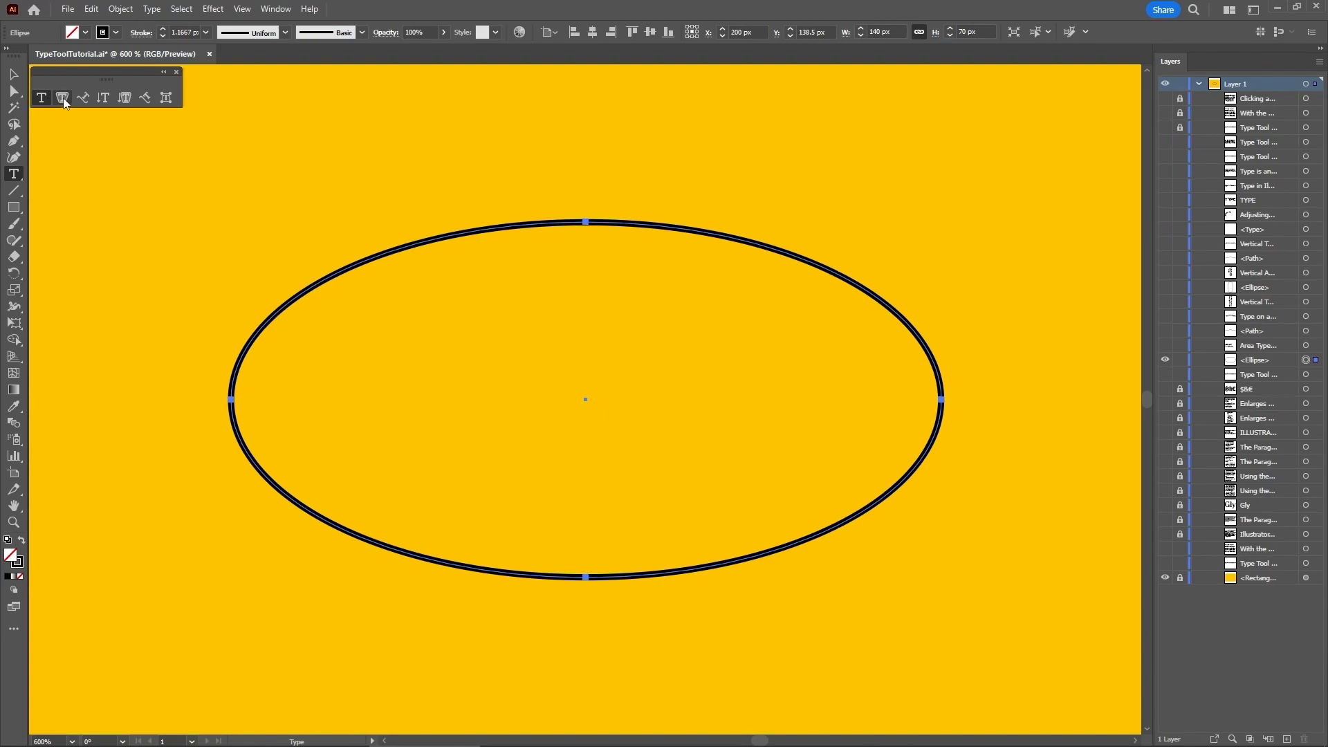
Turn the horizontal ellipse into an area type container with the text "Area Type Tool in Illustrator"
click(62, 97)
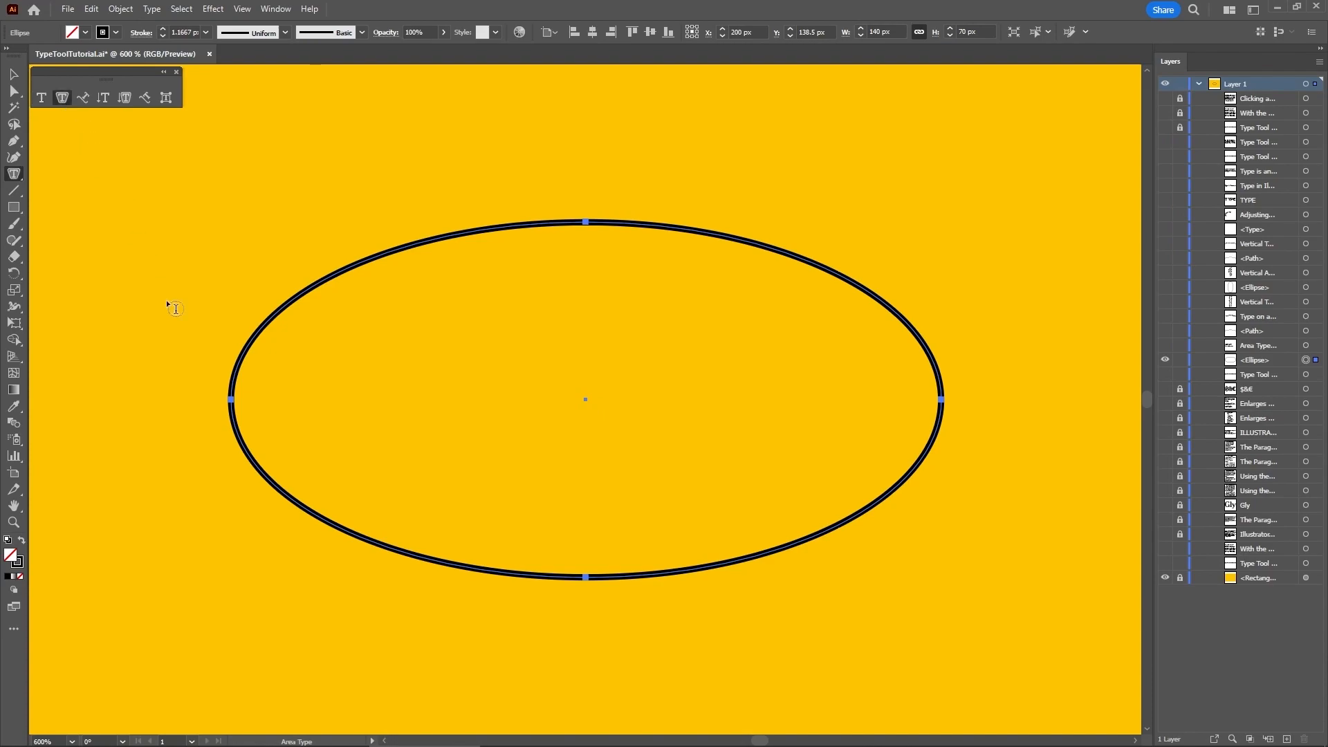
click(232, 399)
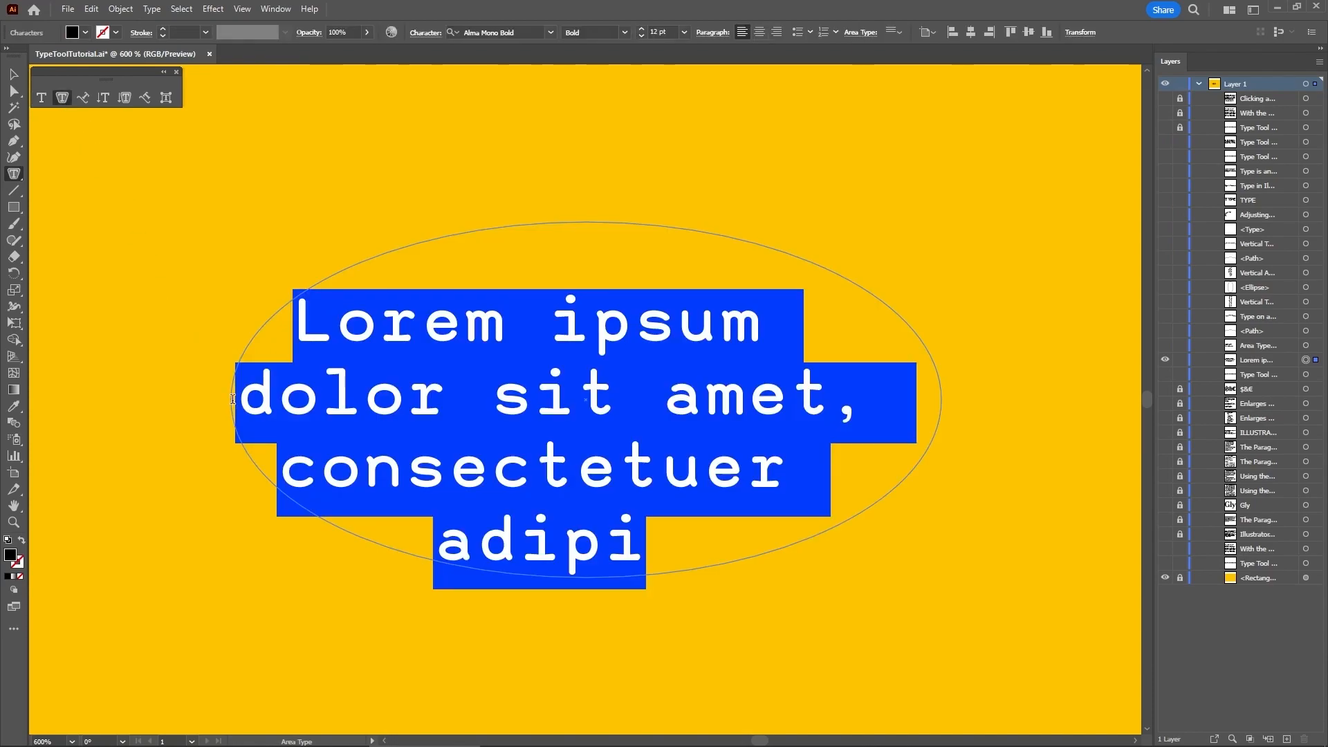
text(Area Type Too)
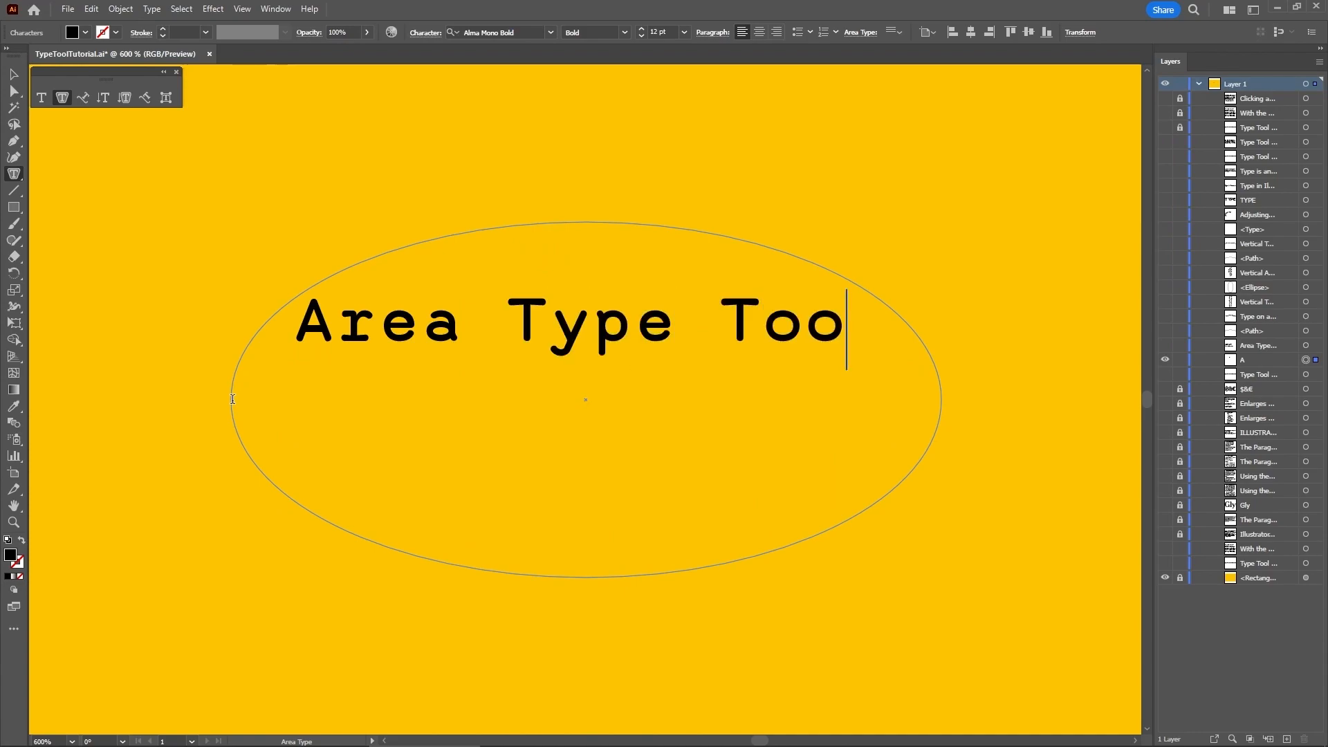
text(l in Illustrato)
text(r)
key(Escape)
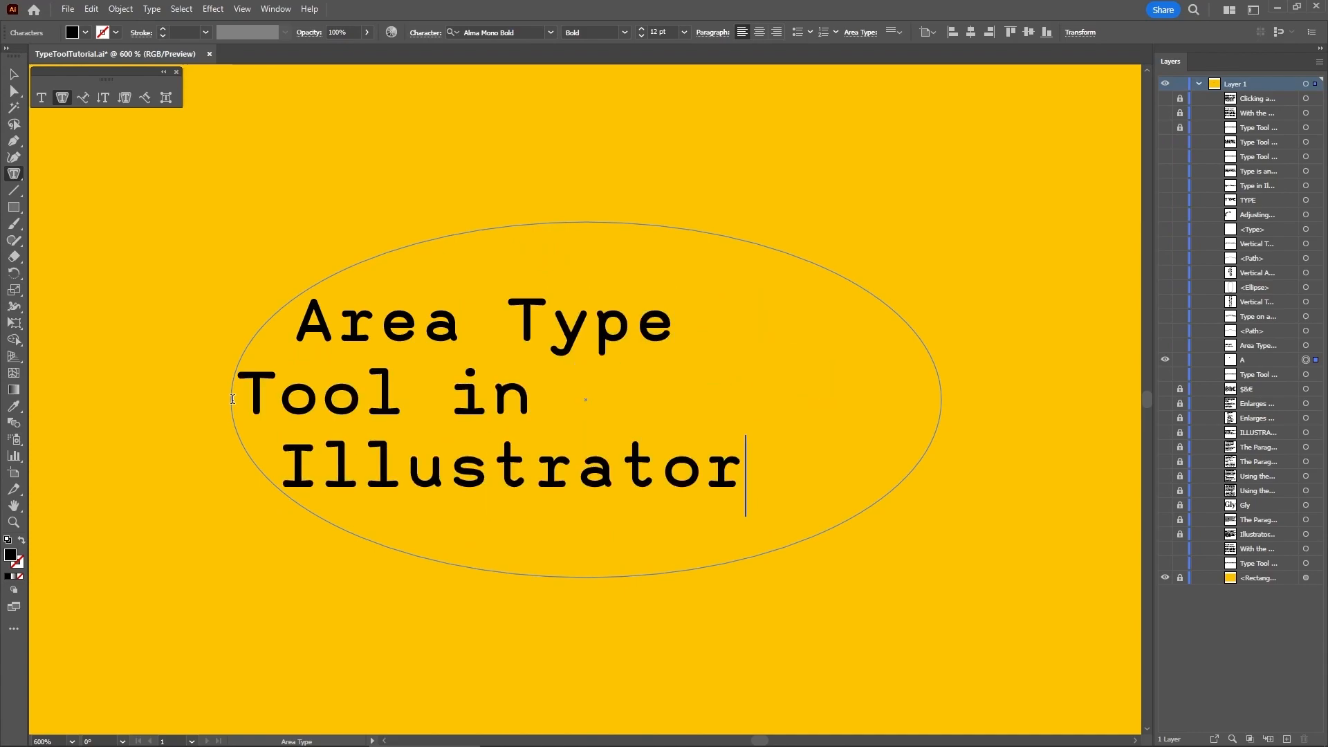
click(207, 321)
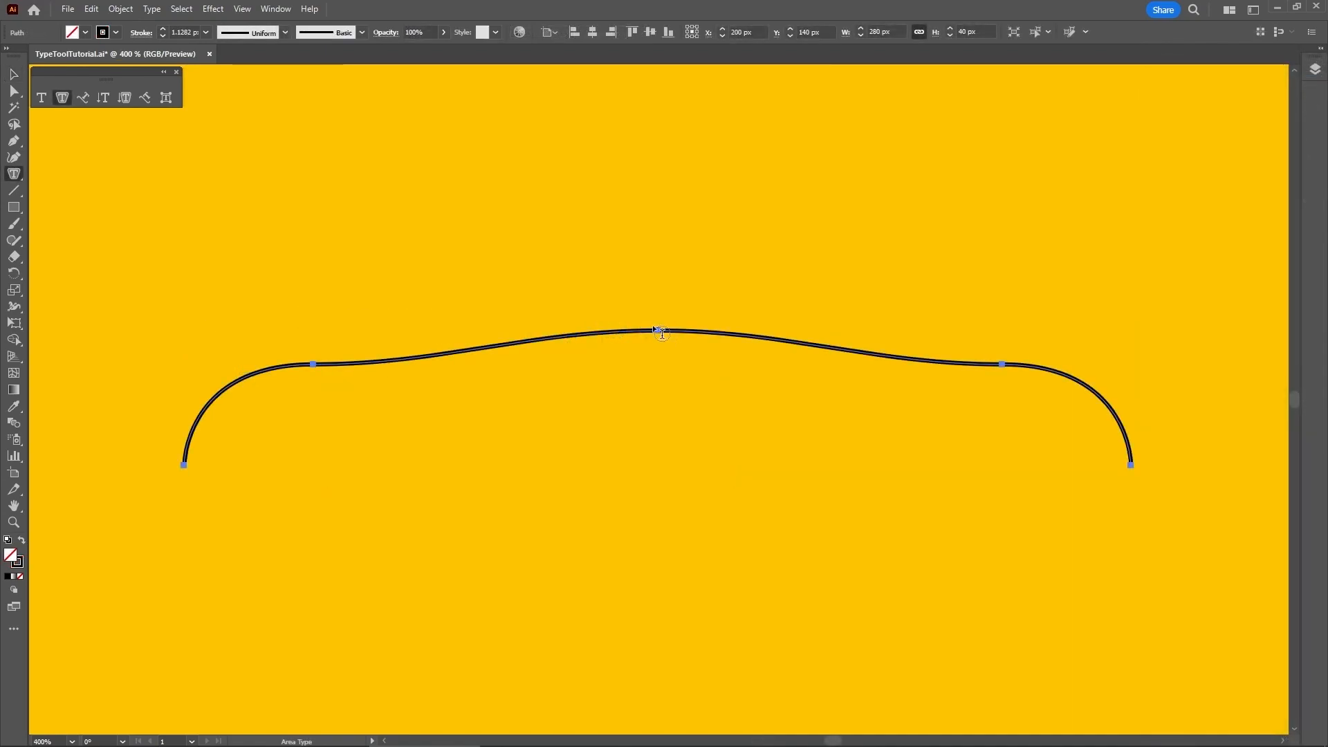
Add the text "Type on a Path in Illustrator" along the curved path, starting near its first bend
click(84, 97)
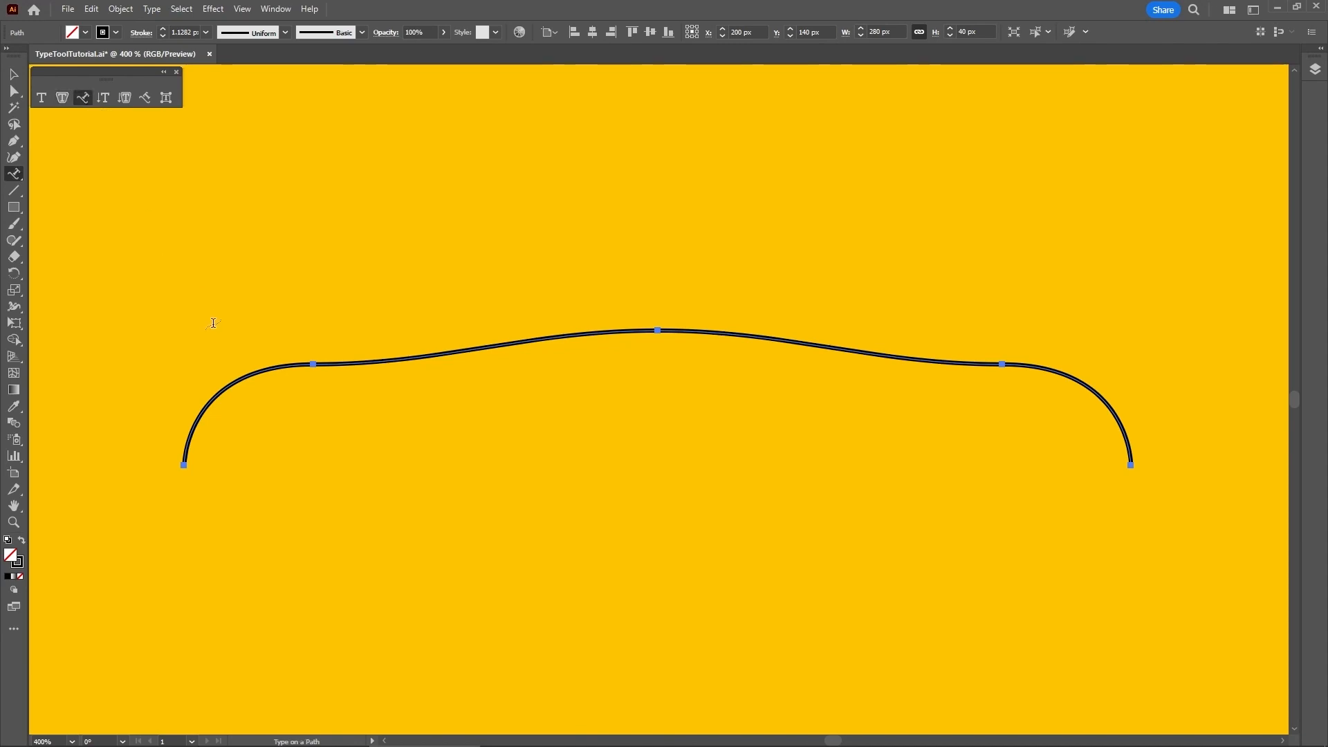
click(223, 389)
text(T)
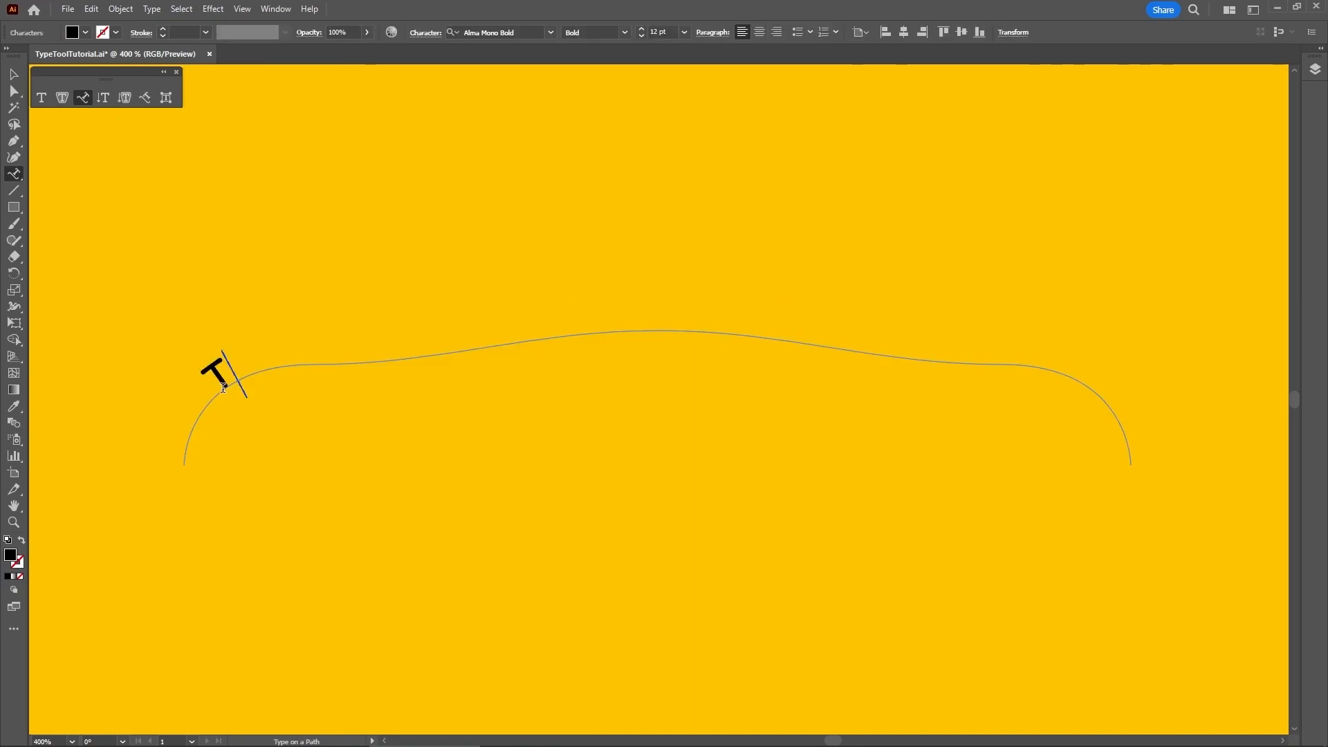
text(ype on a Path )
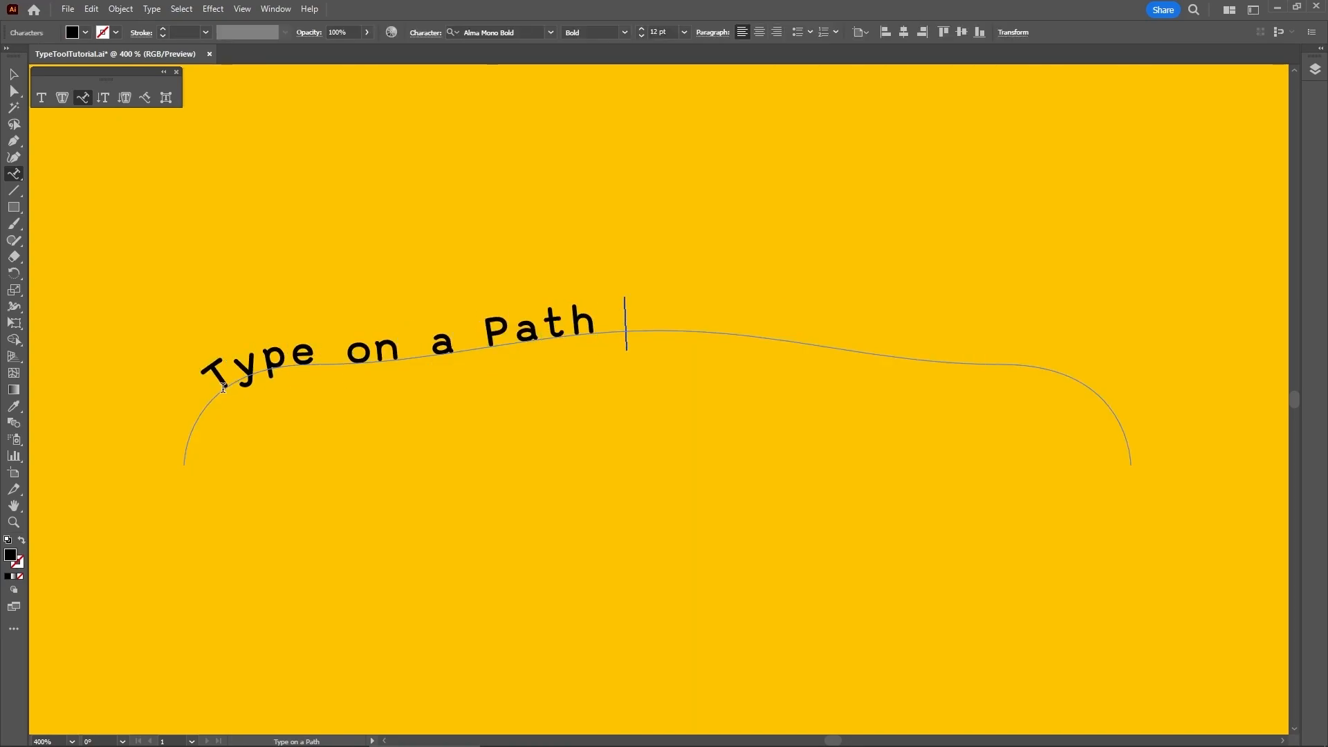
text(in Illustrator)
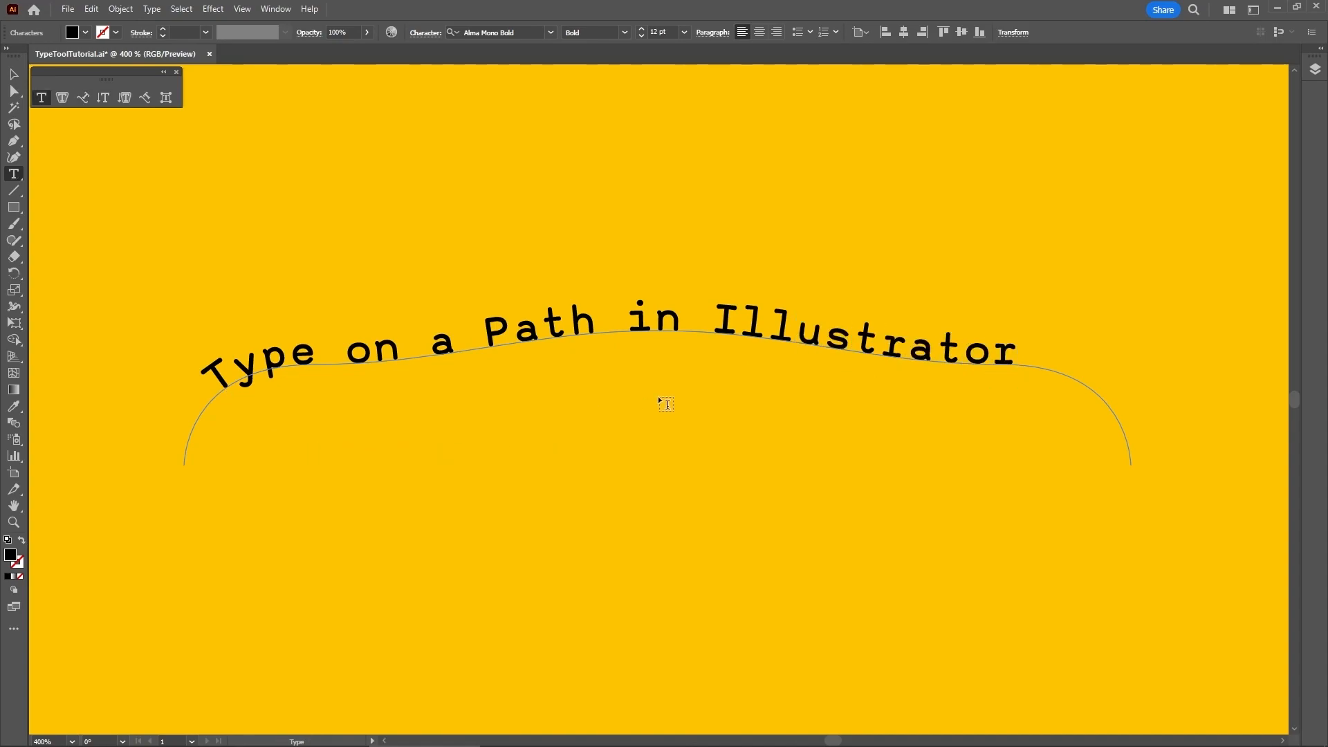
key(Escape)
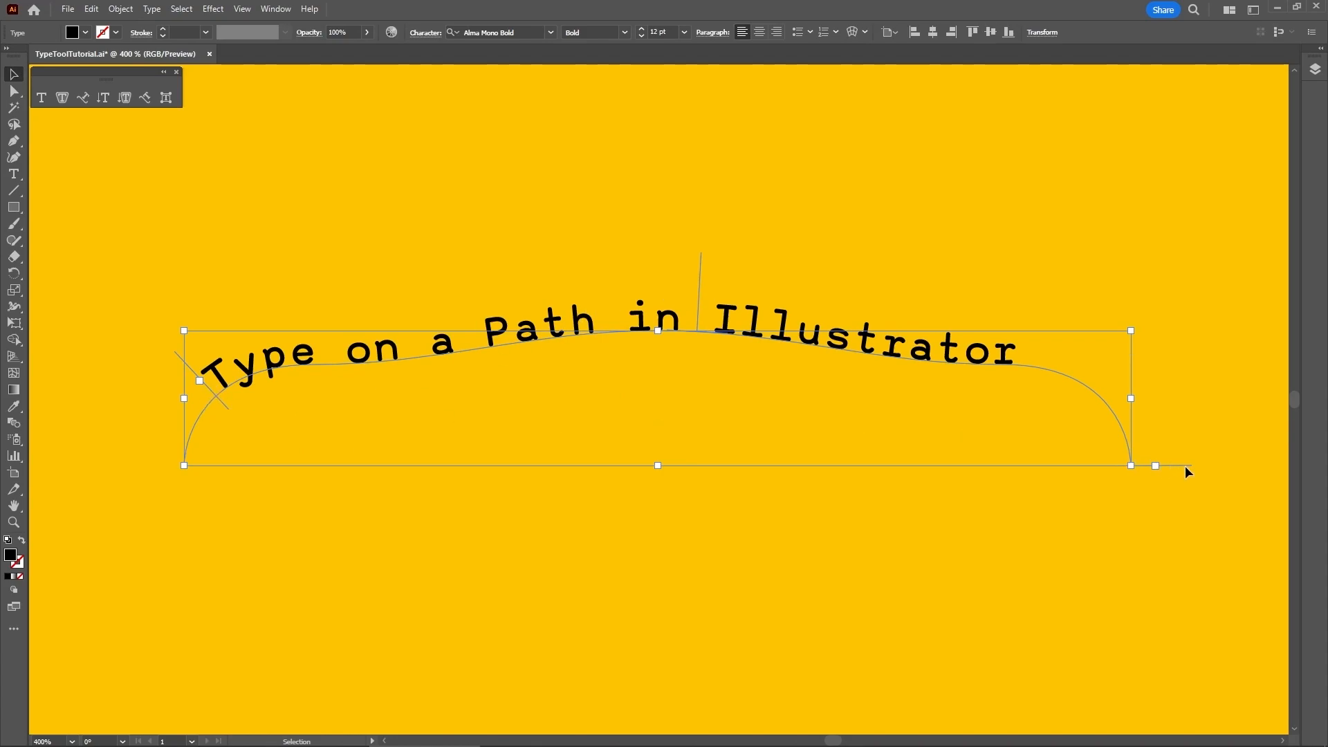
Adjust the start and end brackets of the path text and flip it to the underside of the curve
drag(1185, 466, 1100, 364)
mouse_move(221, 400)
mouse_down()
mouse_move(301, 384)
mouse_move(222, 404)
mouse_up()
drag(648, 270, 661, 372)
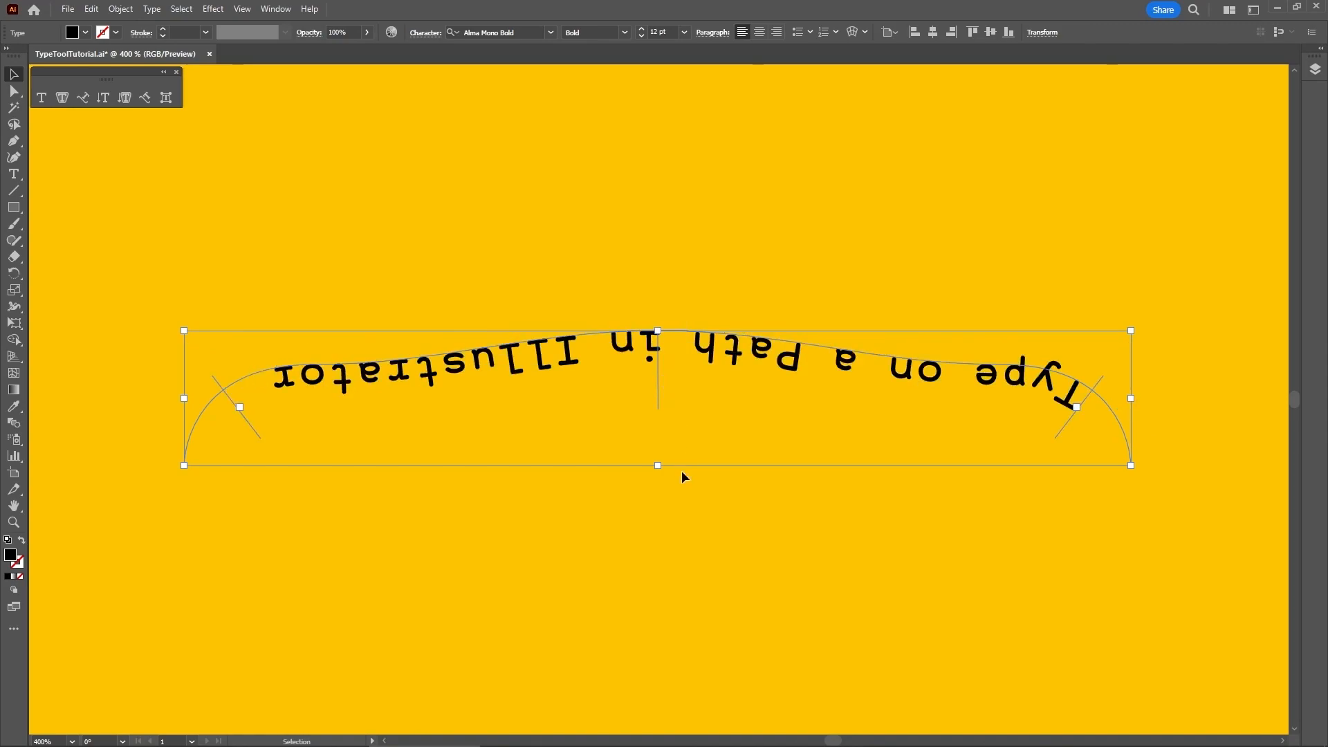
click(686, 492)
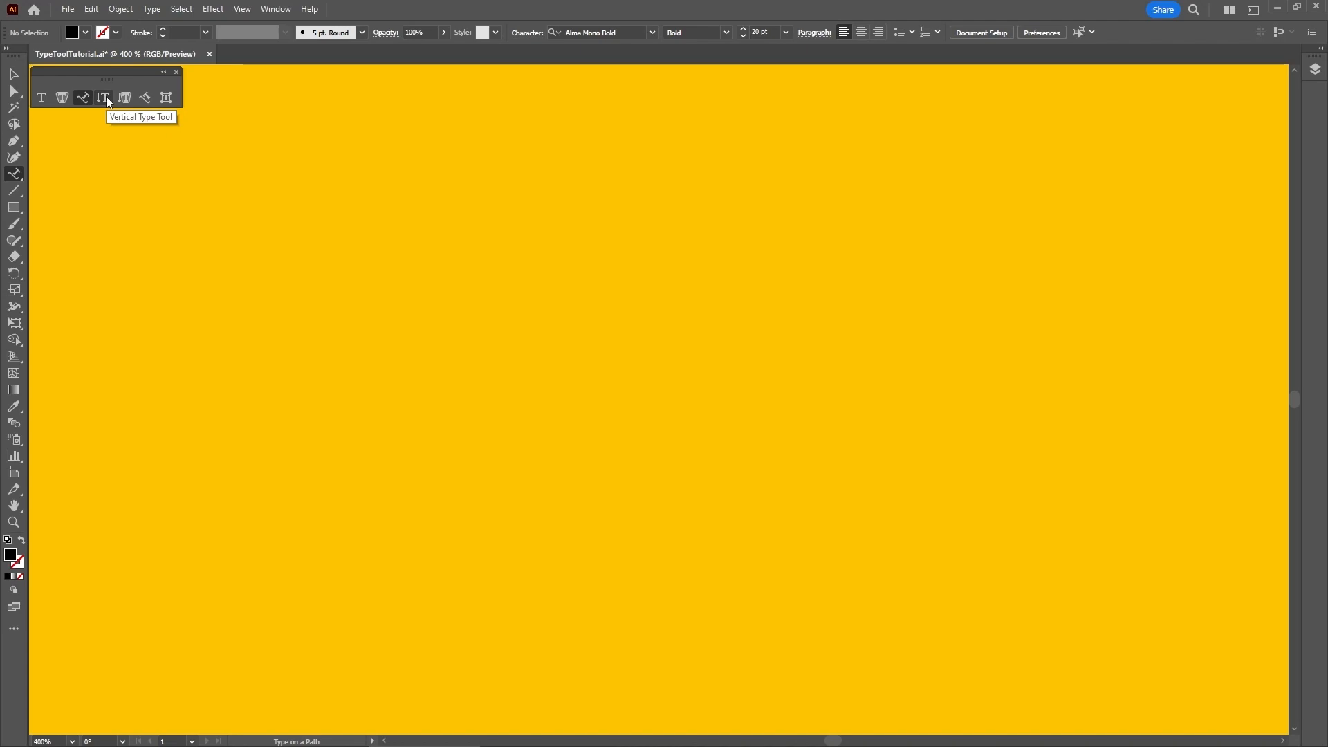
Add vertical point text reading "Vertical" and "Type Tool" on two separate lines in the middle of the artboard
click(105, 98)
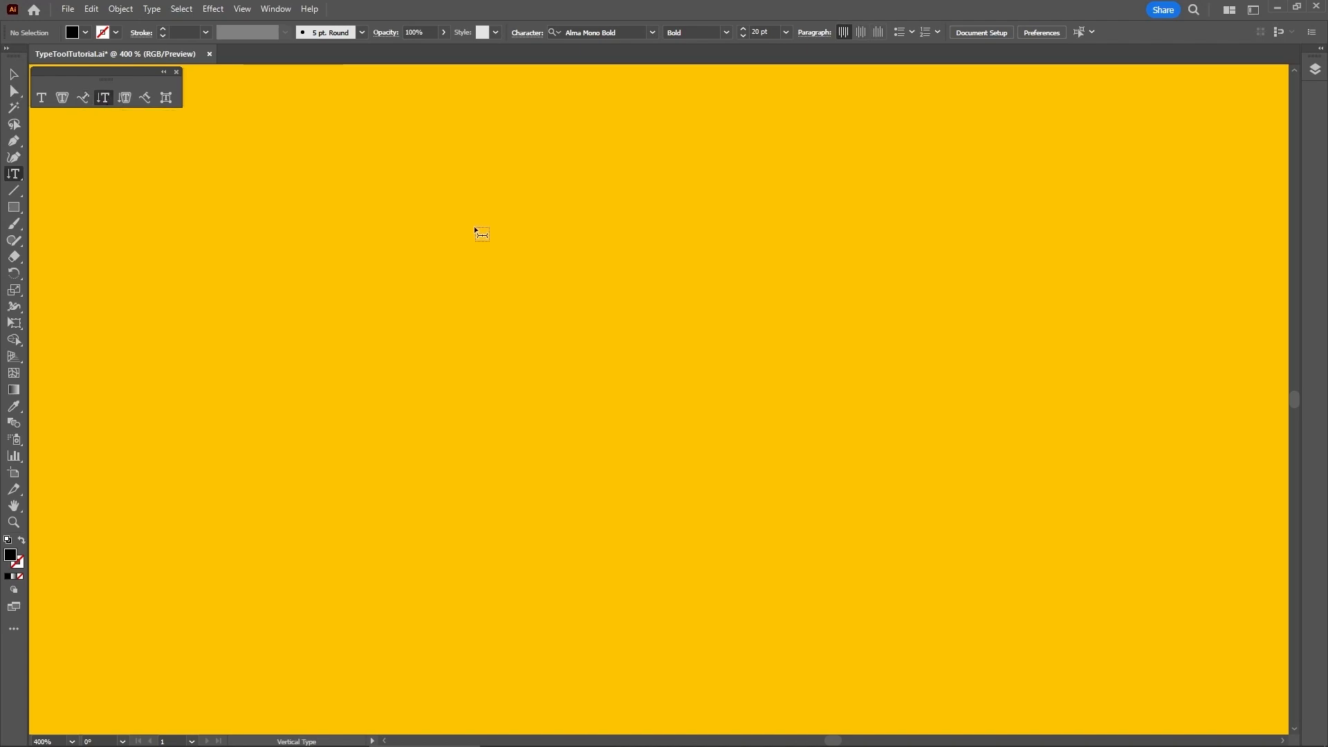
click(675, 139)
text(Vertica)
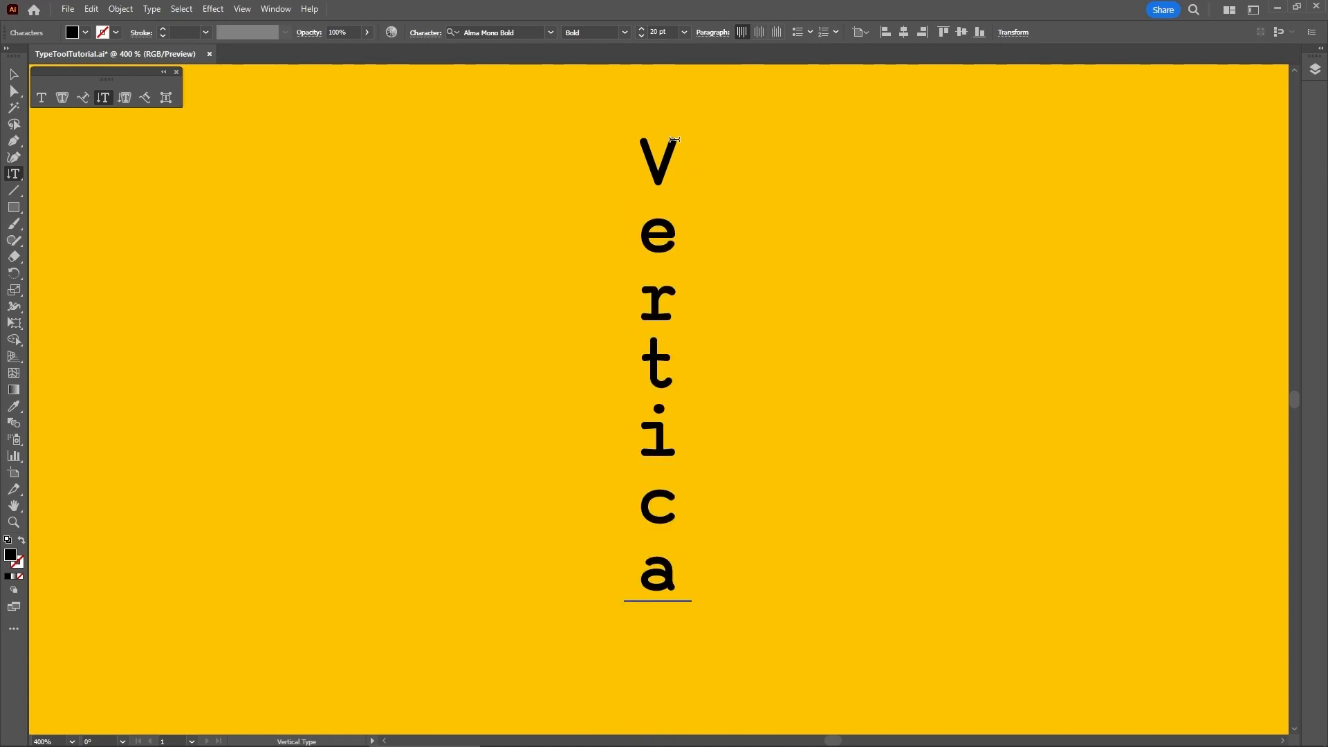
text(l)
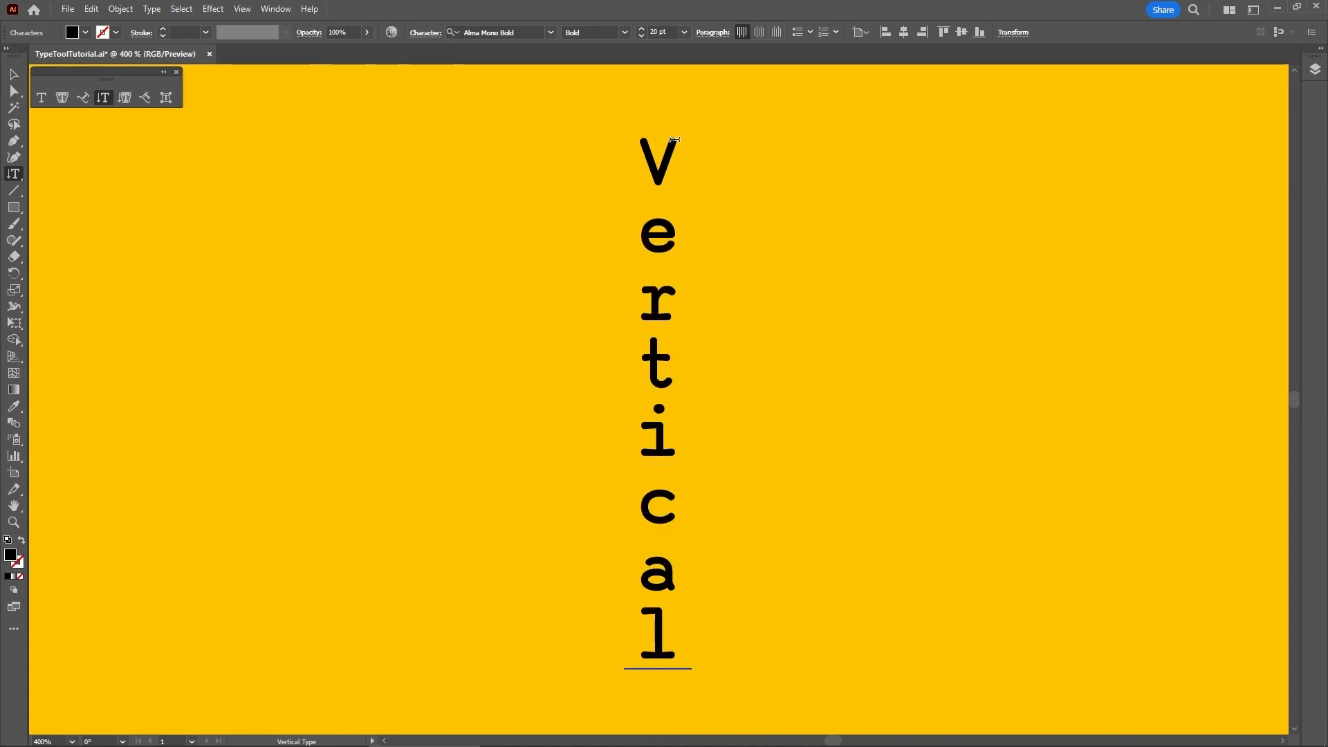
key(Return)
text(Type Tool)
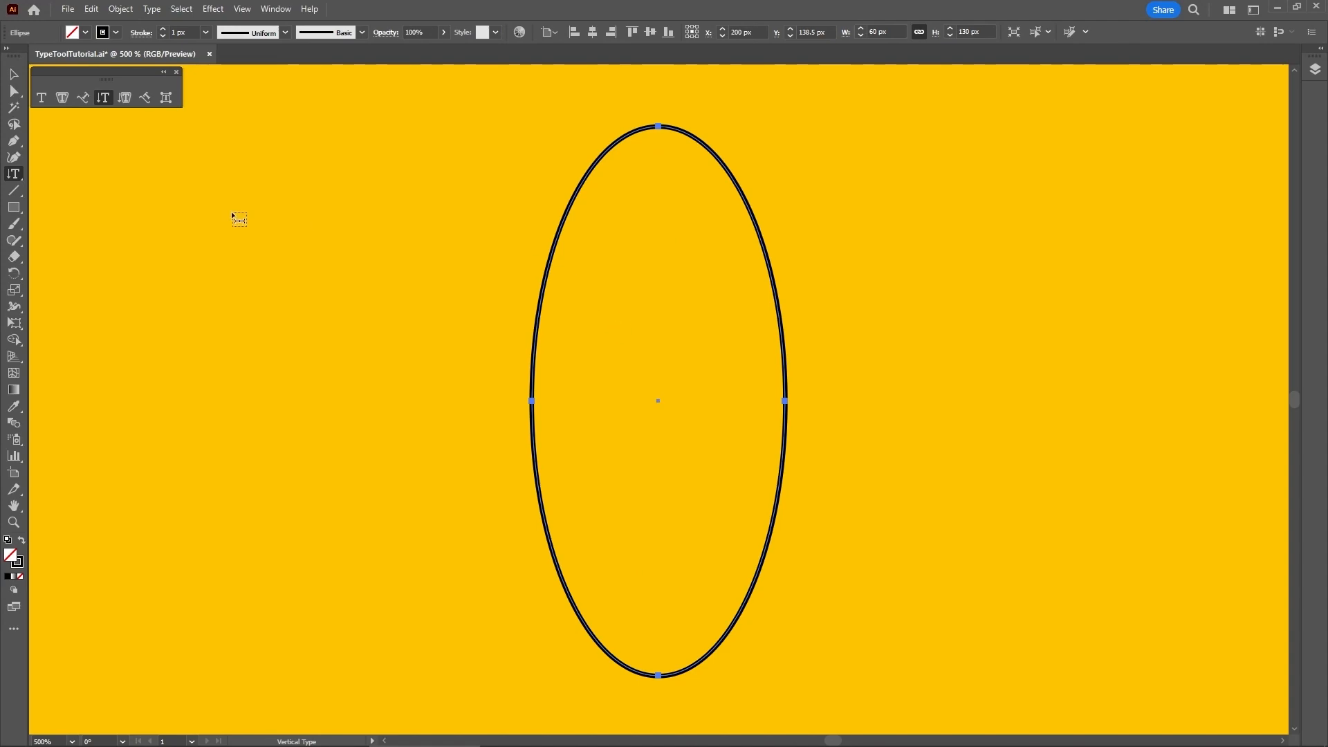
Turn the tall ellipse into a vertical area type container reading "Vertical", "Area Type" and "Tool" on three separate lines
click(125, 99)
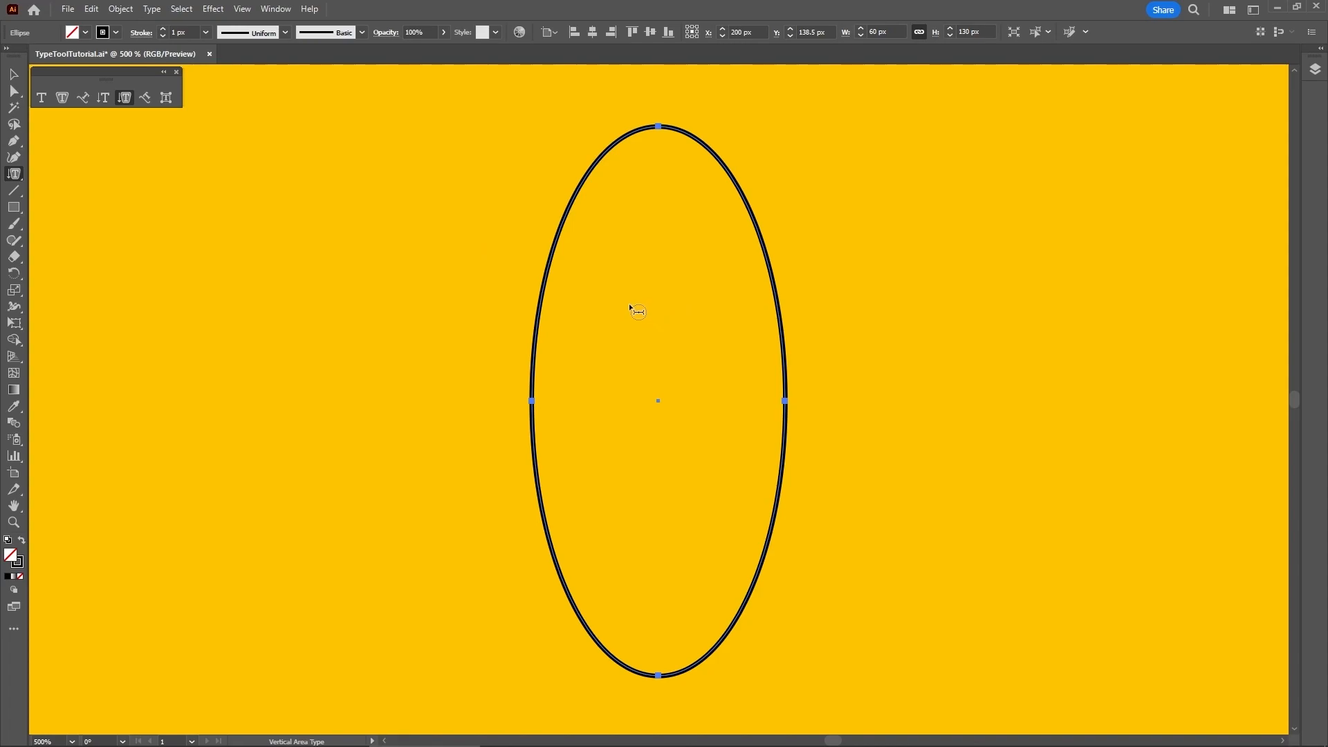
click(532, 404)
text(Vertical)
key(Return)
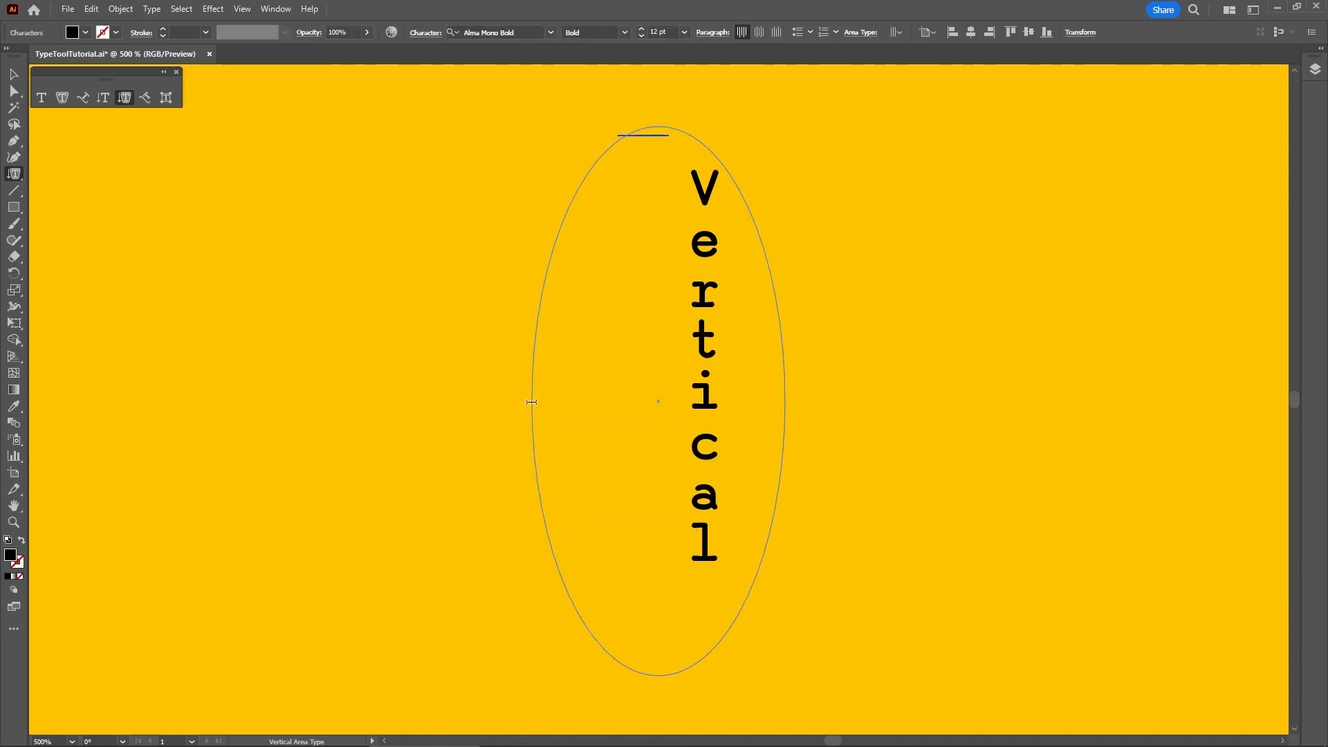
text(Area Type)
key(Return)
text(Tool)
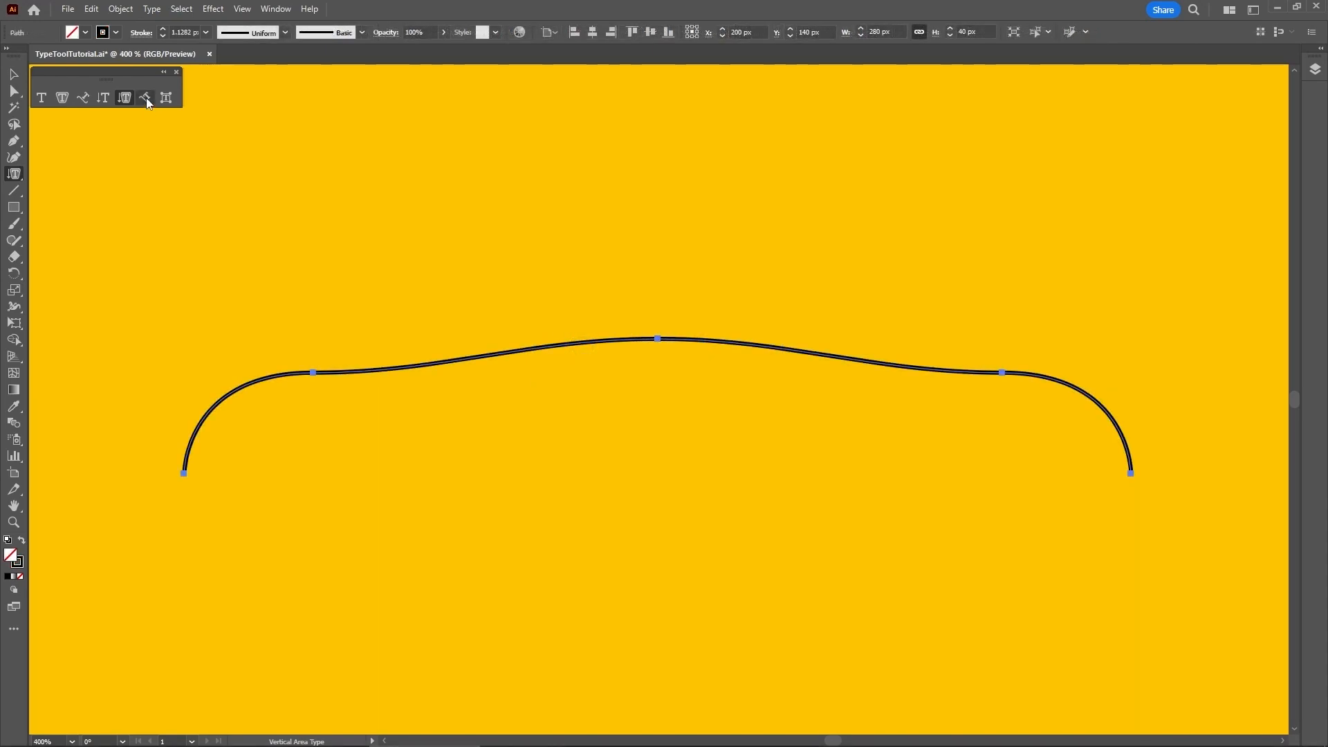
Add the vertical text "Vertical Type on a Path" along the curved path, starting on its first bend
click(146, 97)
click(223, 397)
text(Vertical)
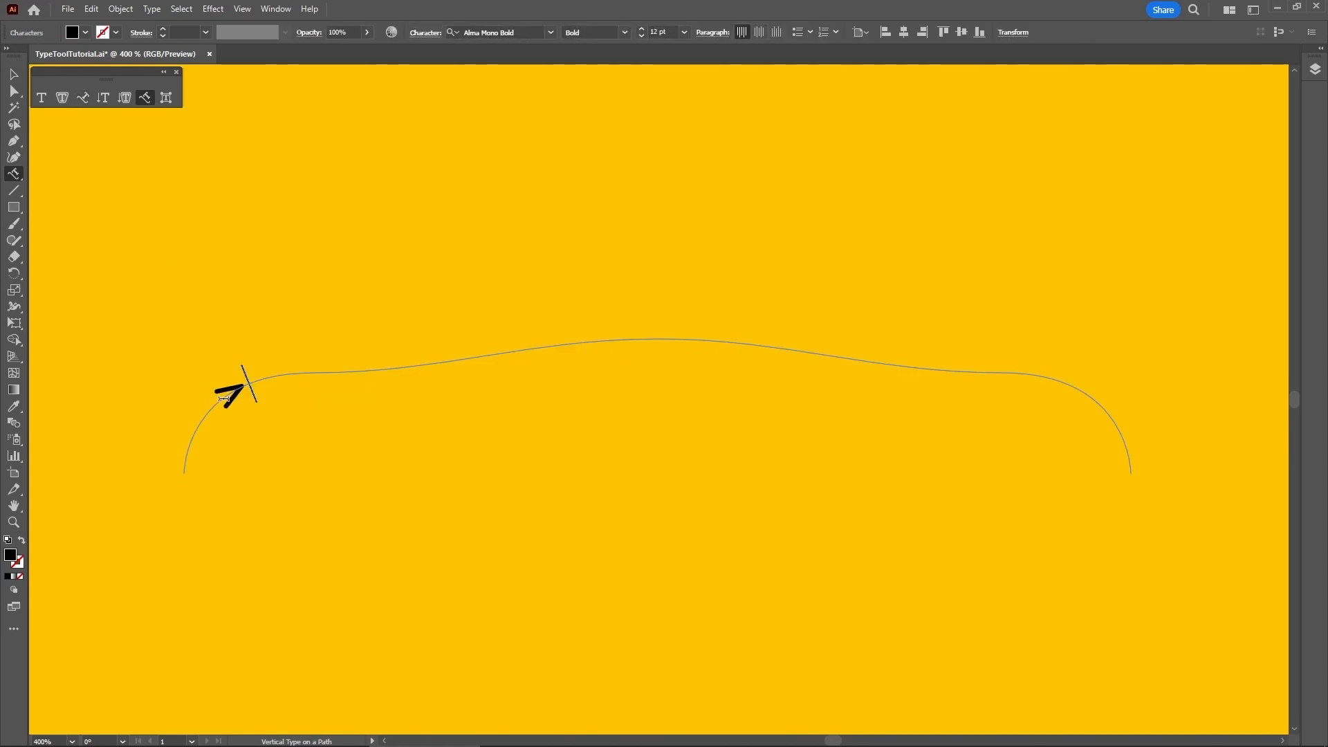
text( Type on a)
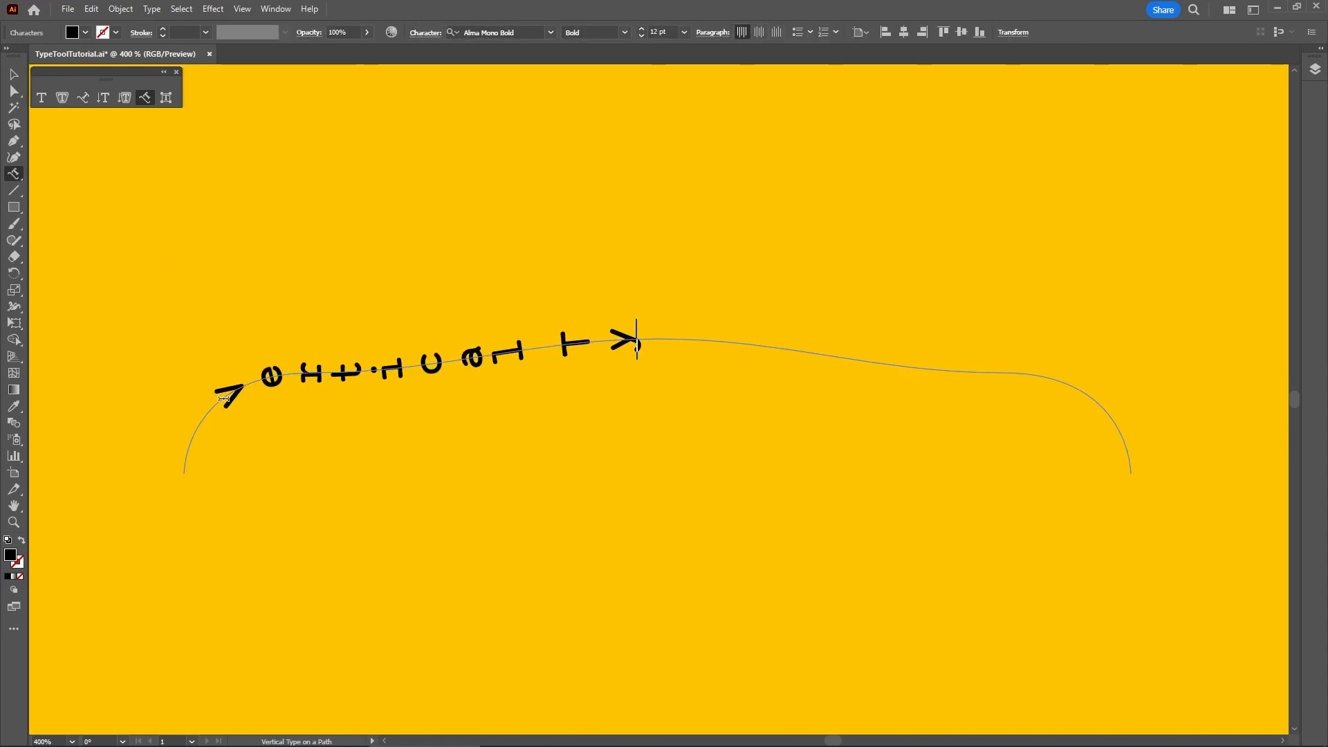
text( Path)
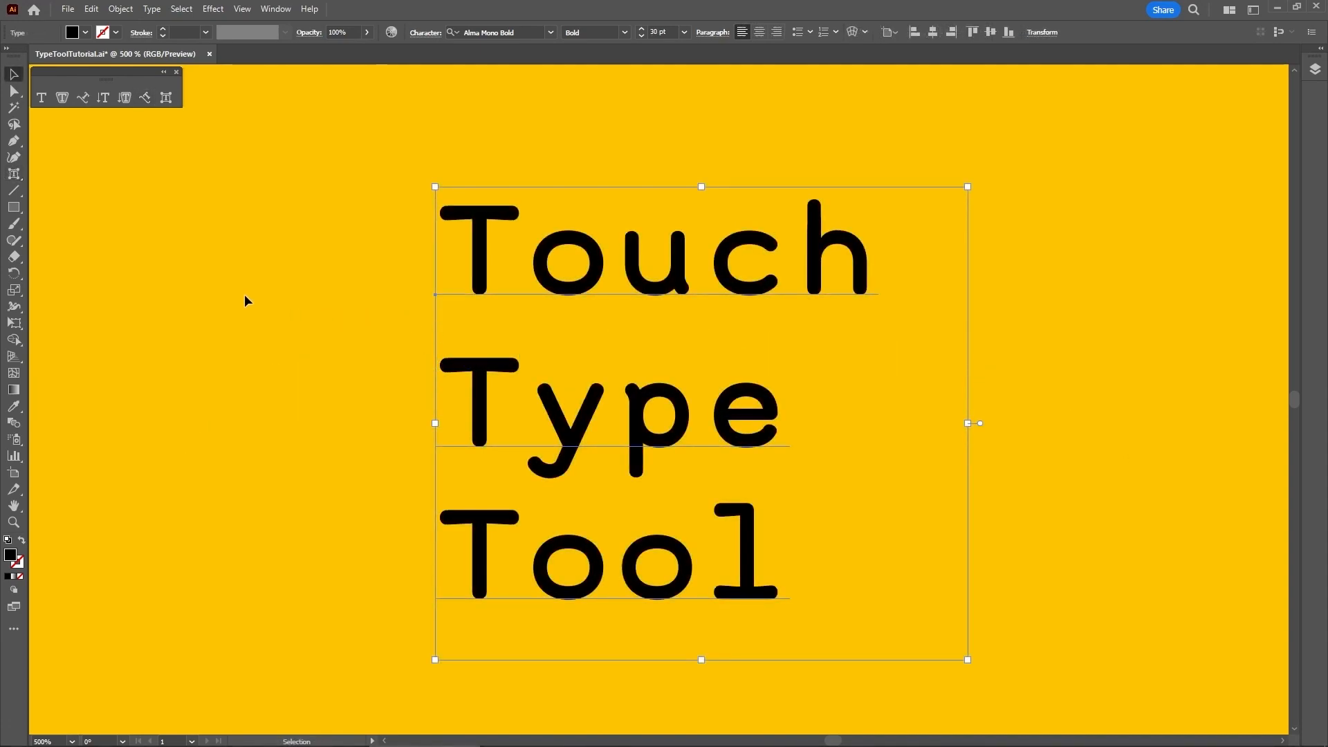
With the Touch Type tool, rotate the "p" in "Type" clockwise, shift it toward the "y", and scale down the "e"
click(14, 175)
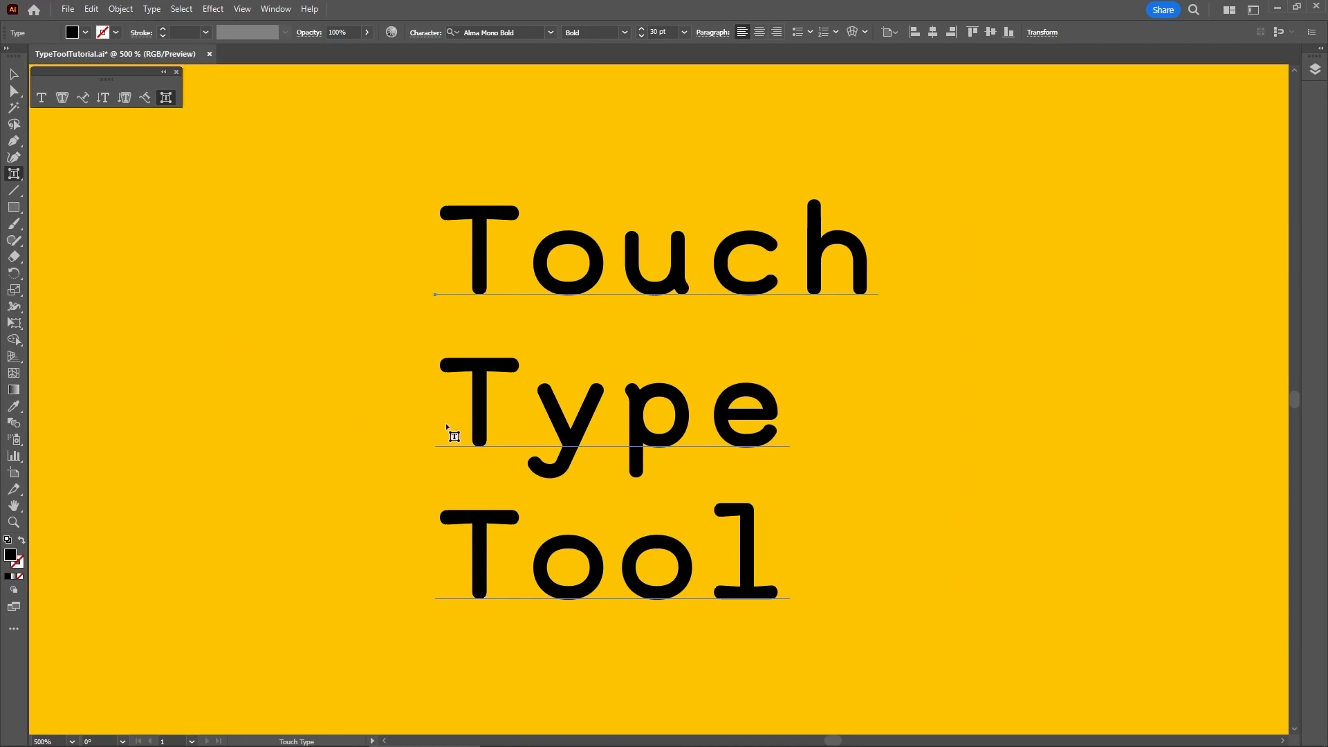
click(641, 416)
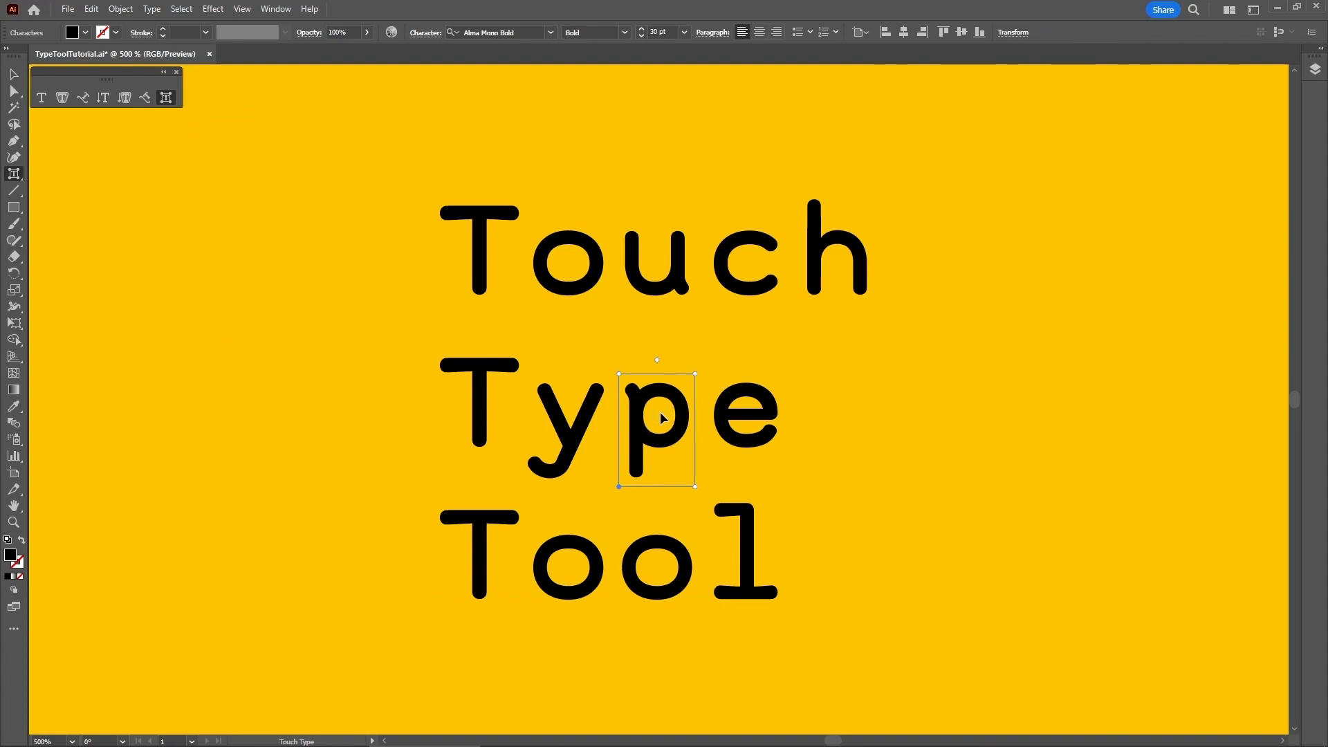
drag(657, 359, 685, 358)
drag(654, 406, 634, 386)
click(745, 422)
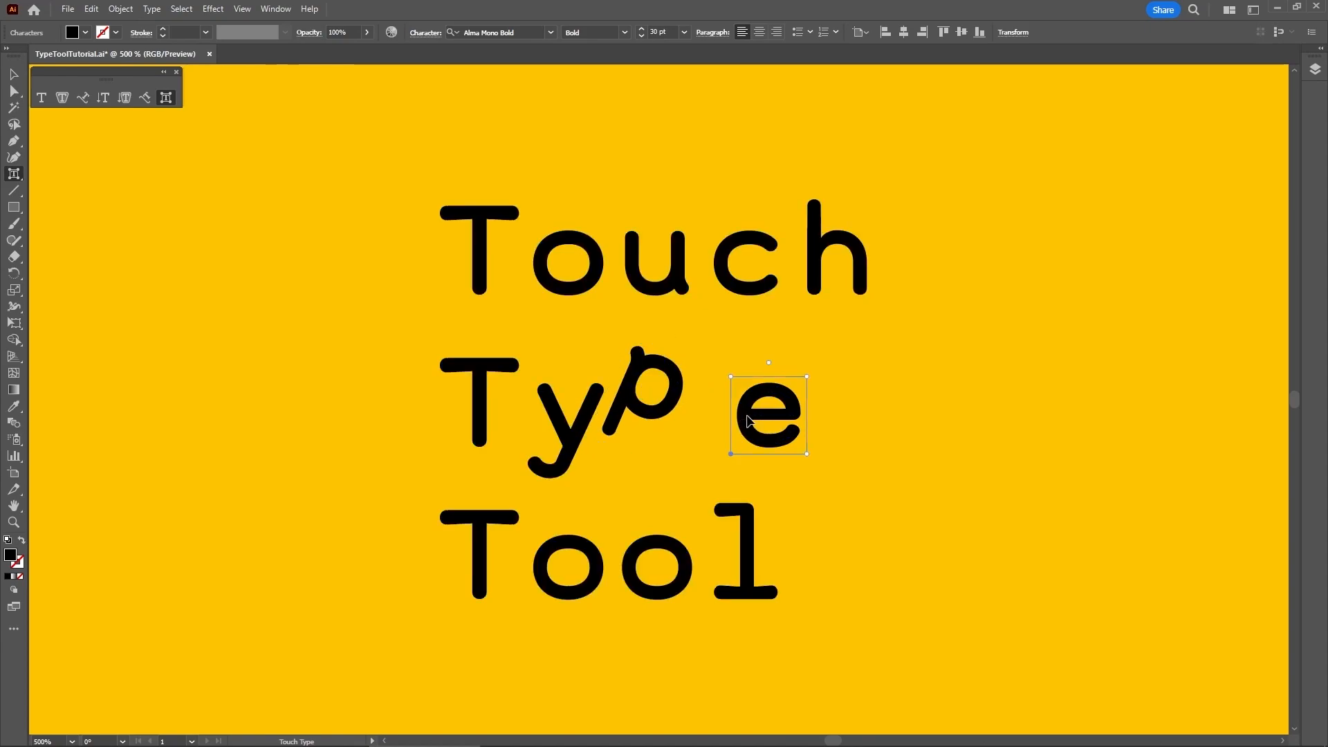
drag(808, 379, 773, 418)
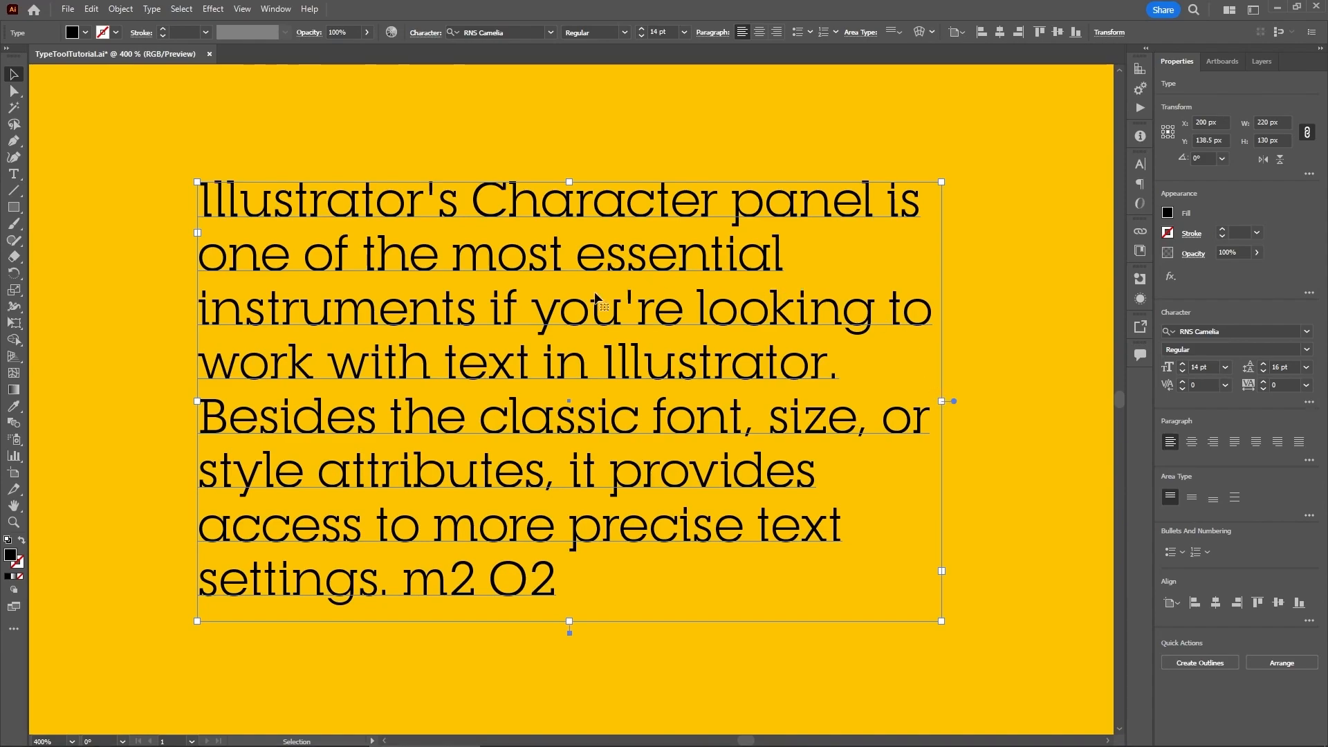
Switch to the Typography workspace
click(275, 9)
mouse_move(443, 82)
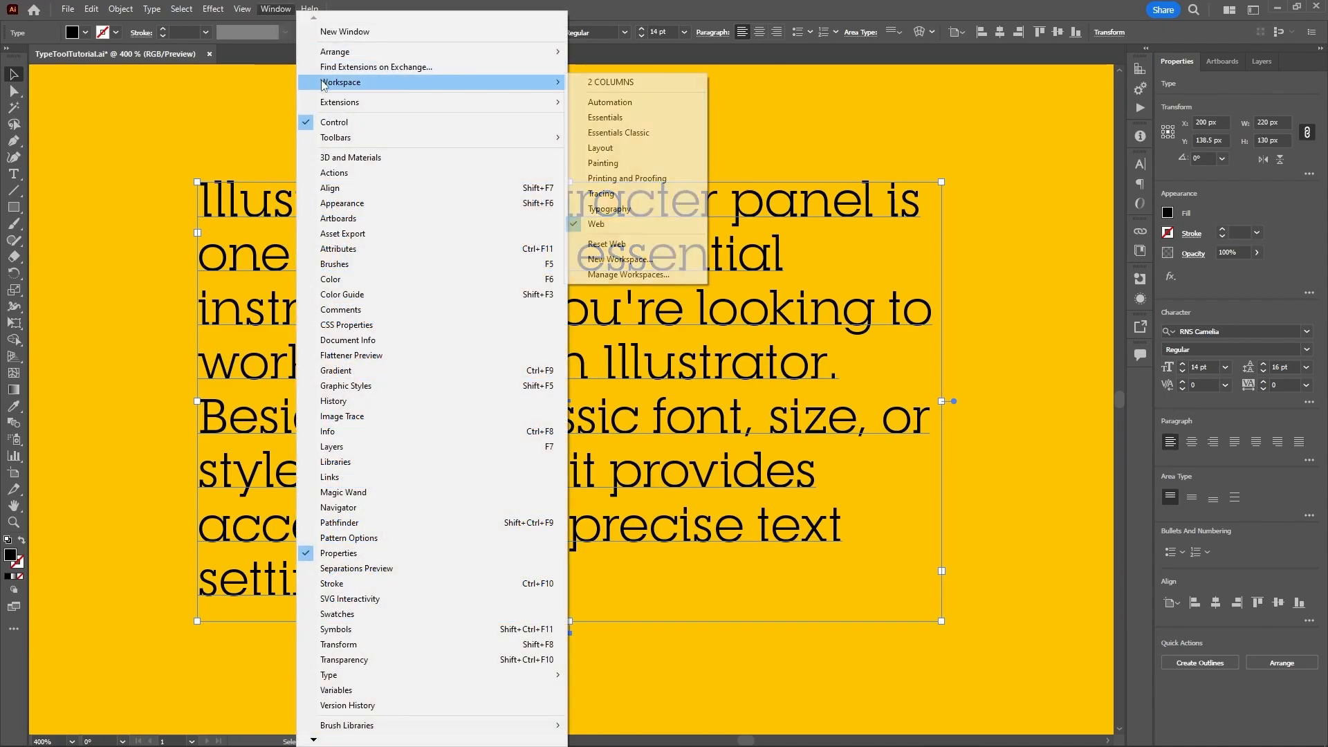
click(626, 208)
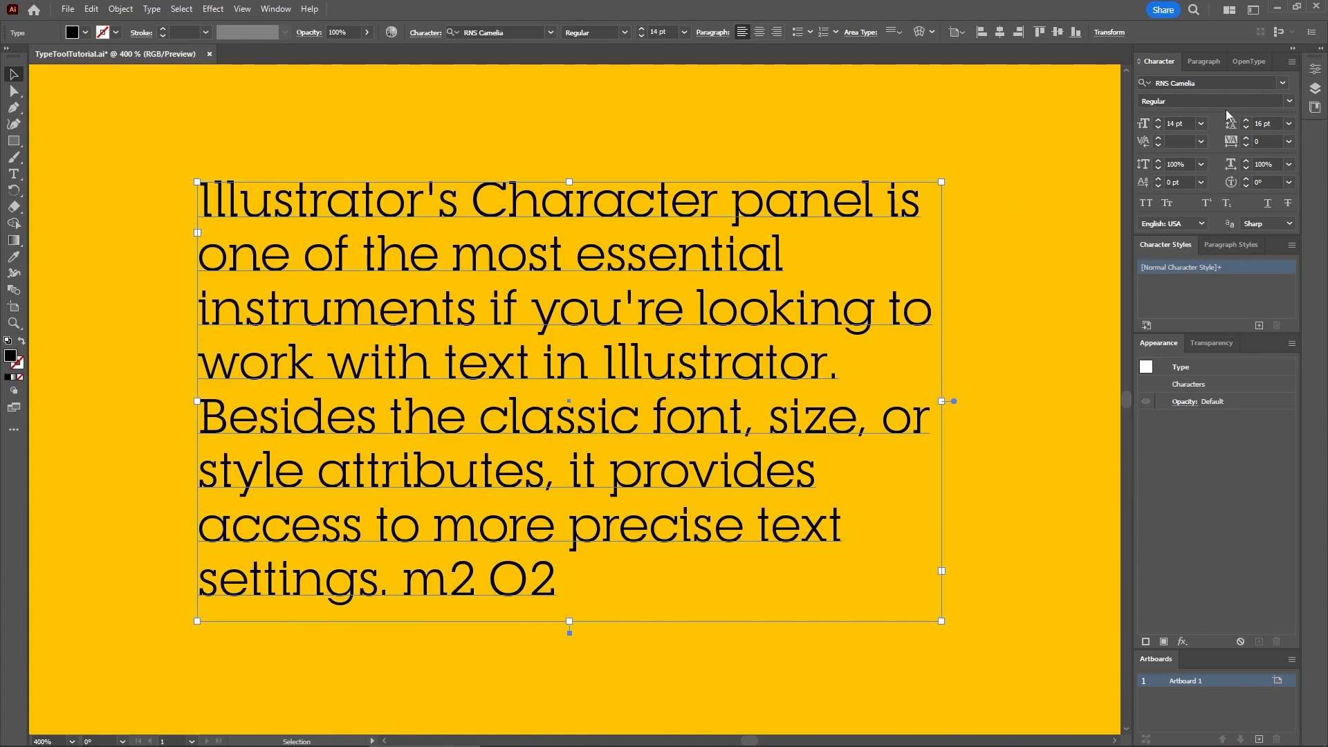
Look through the Paragraph, OpenType, Paragraph Styles and Character Styles panels and the list of available type panels
click(1202, 62)
click(1244, 64)
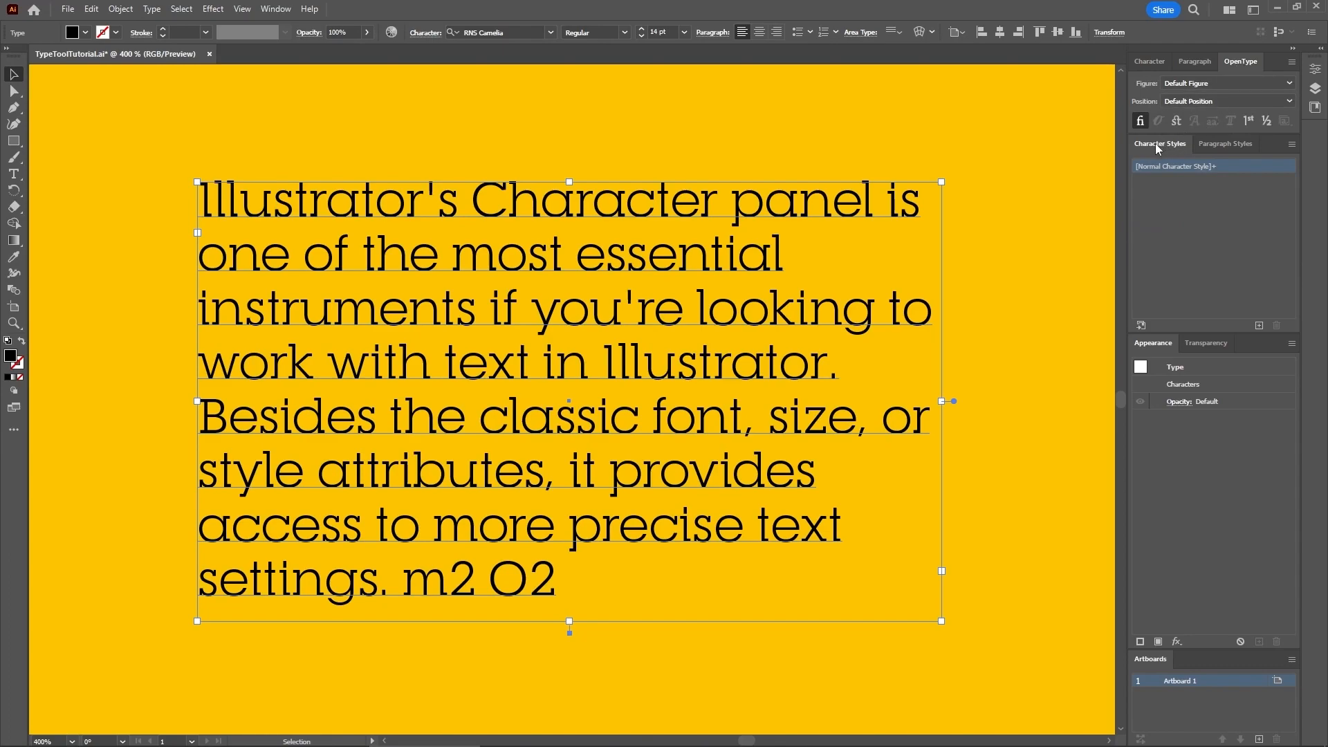
click(1219, 143)
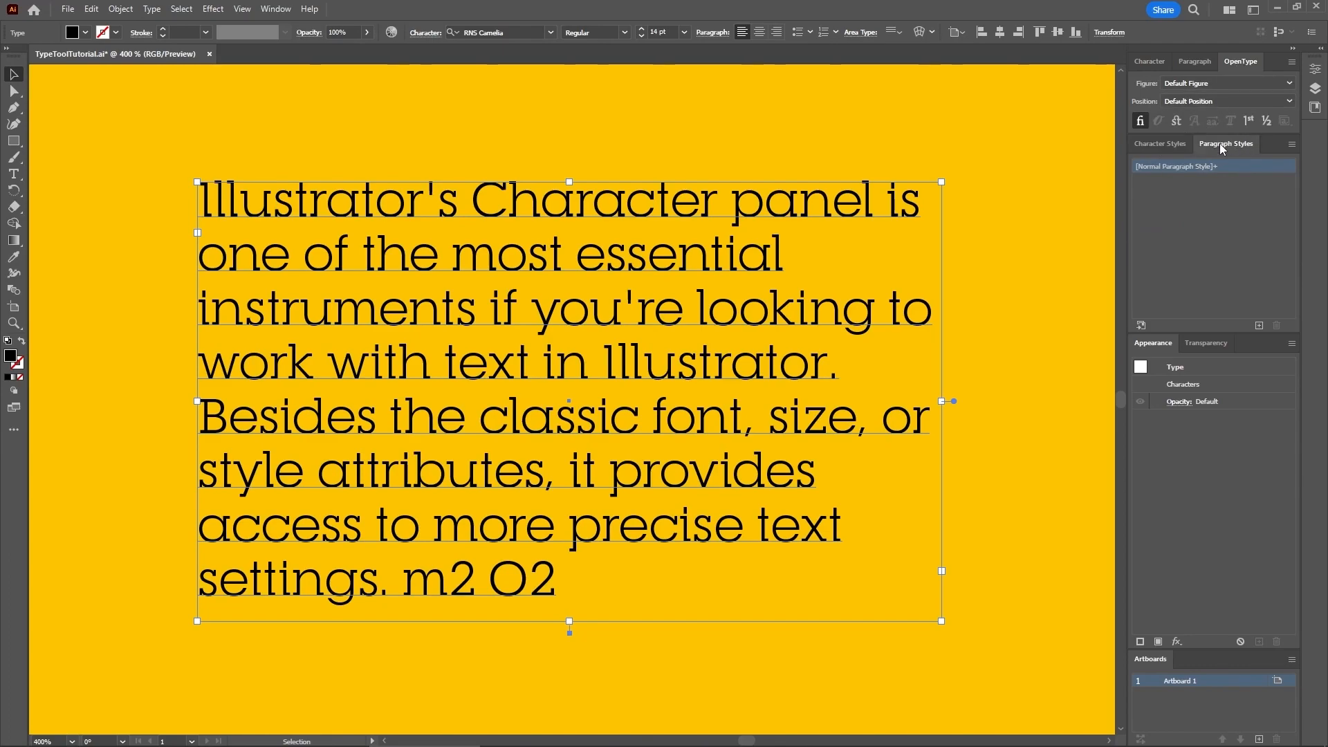
click(1169, 143)
click(1149, 62)
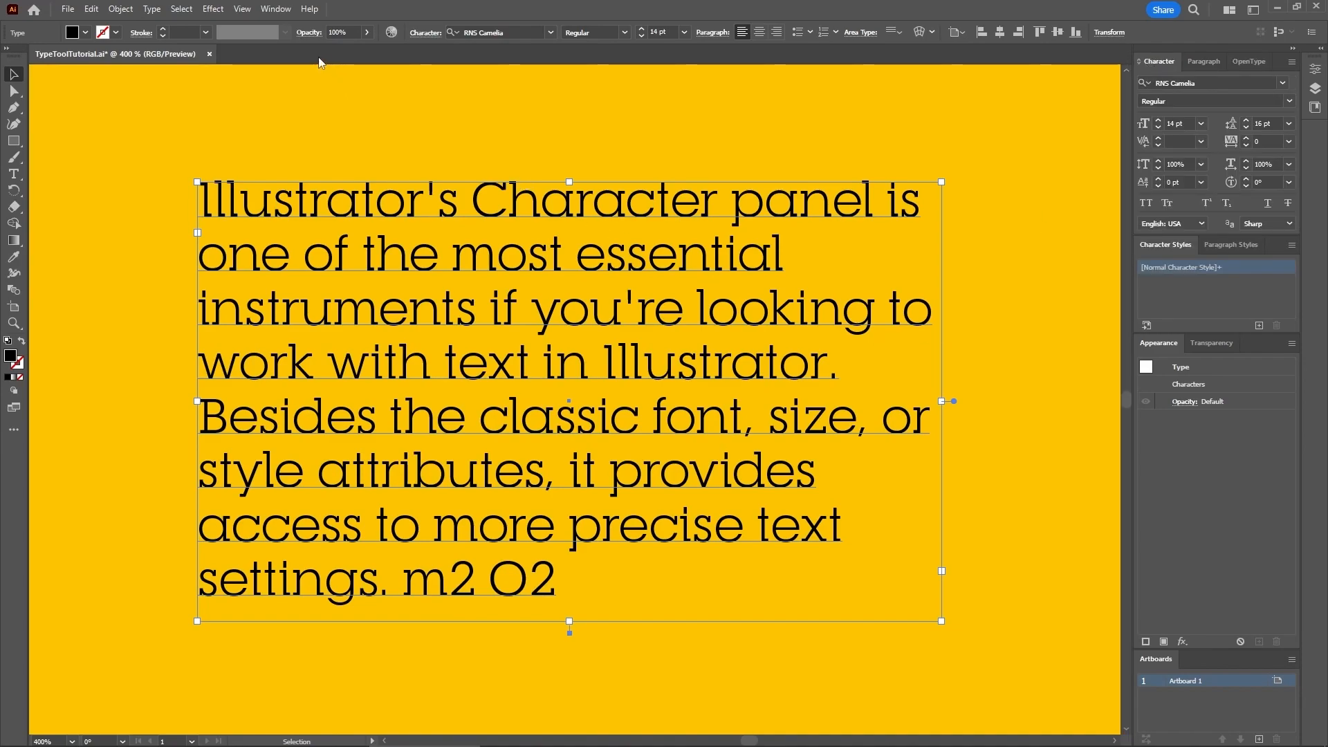
click(281, 13)
mouse_move(313, 676)
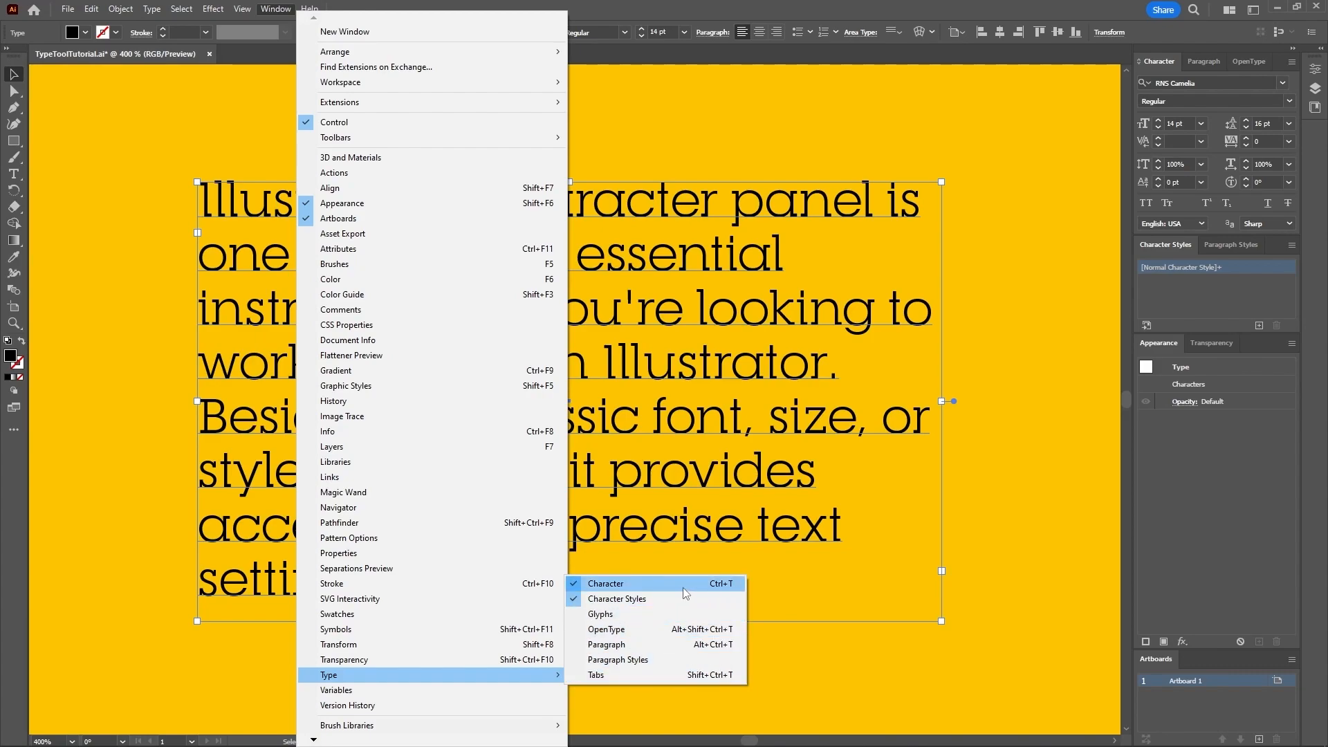
click(952, 630)
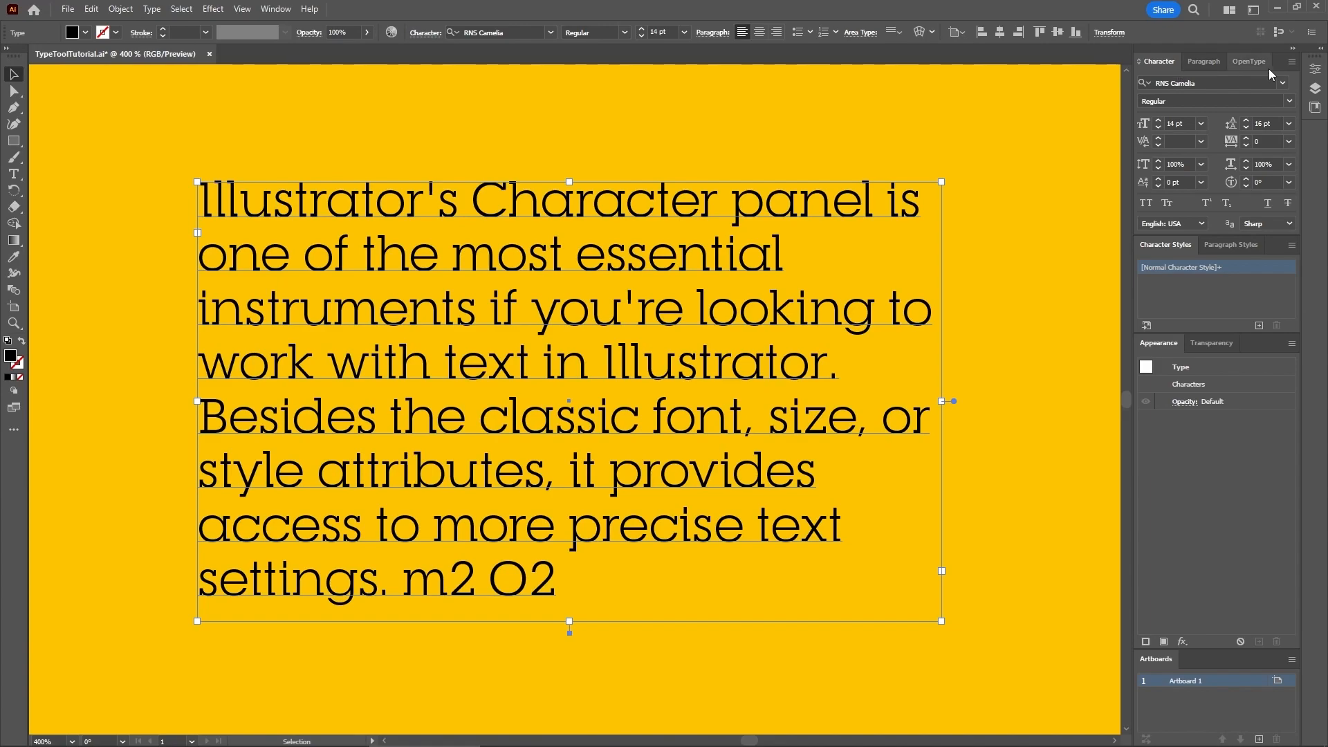
Preview other font families and styles on the text block, keeping RNS Camelia Regular
click(1284, 82)
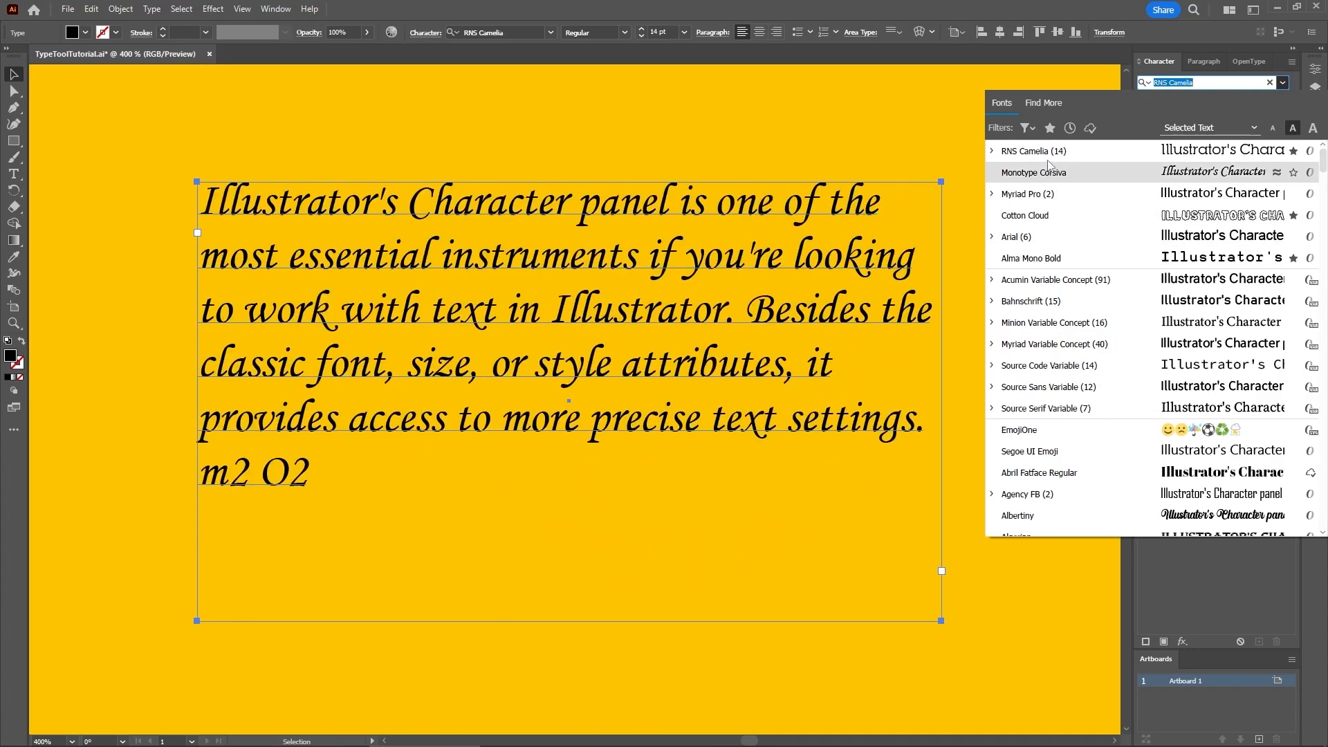
click(1049, 157)
click(1290, 101)
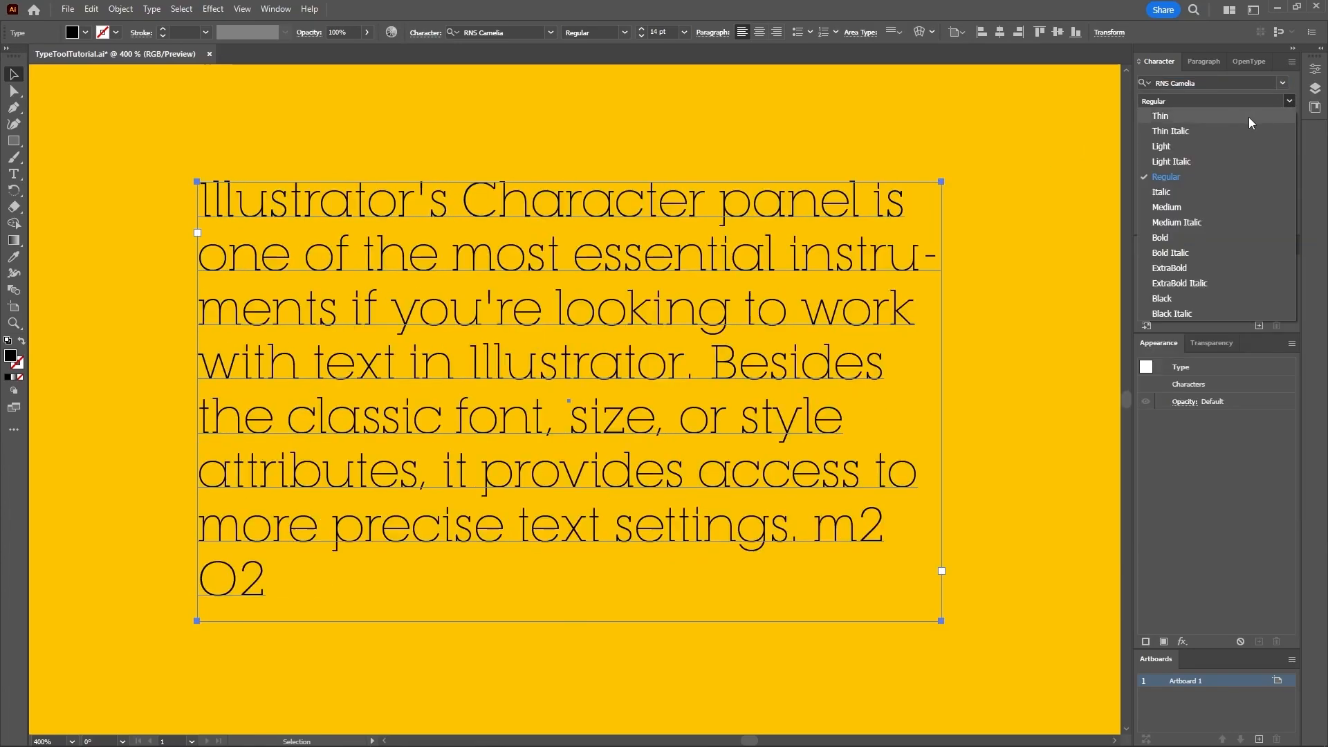
click(1165, 177)
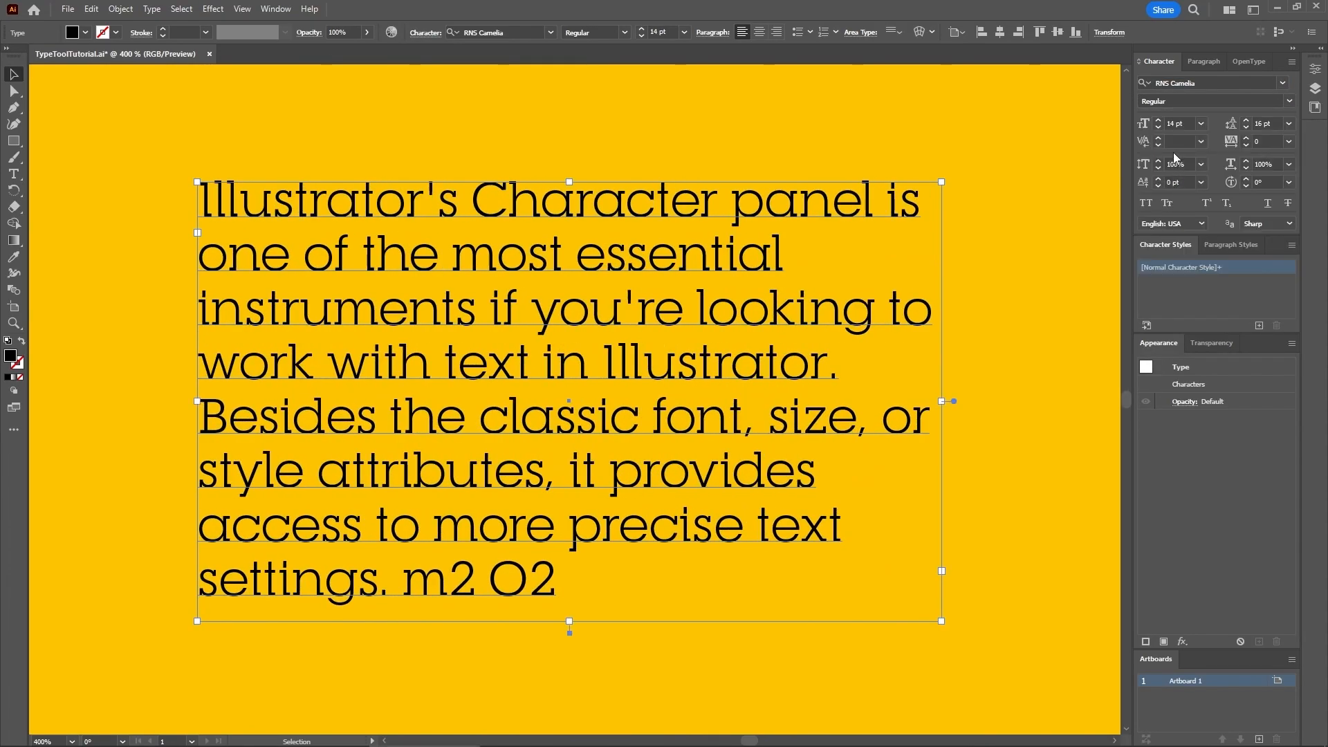
Try a smaller font size on the text block and restore it to 14 pt
click(1159, 129)
click(1159, 128)
click(1160, 121)
click(1159, 120)
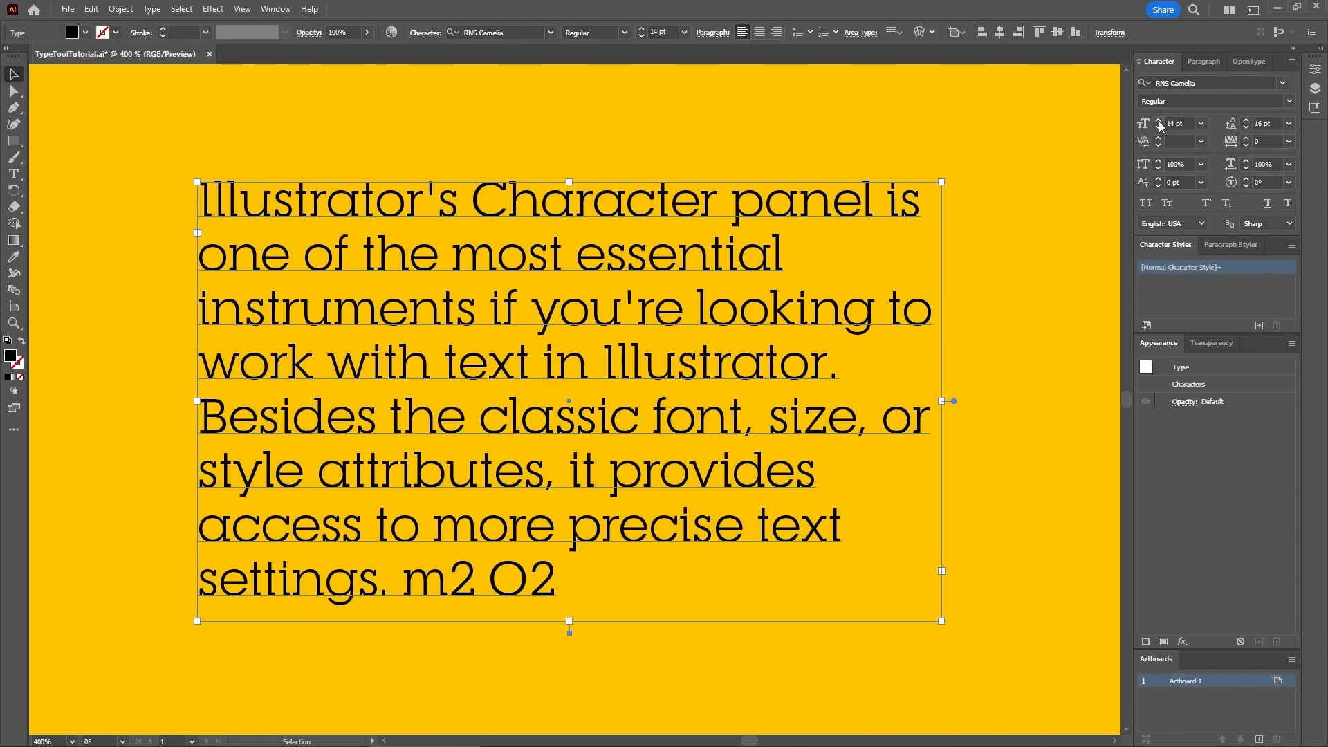
Try a leading of 14 pt on the text block and restore it to 16 pt
click(1248, 127)
click(1247, 127)
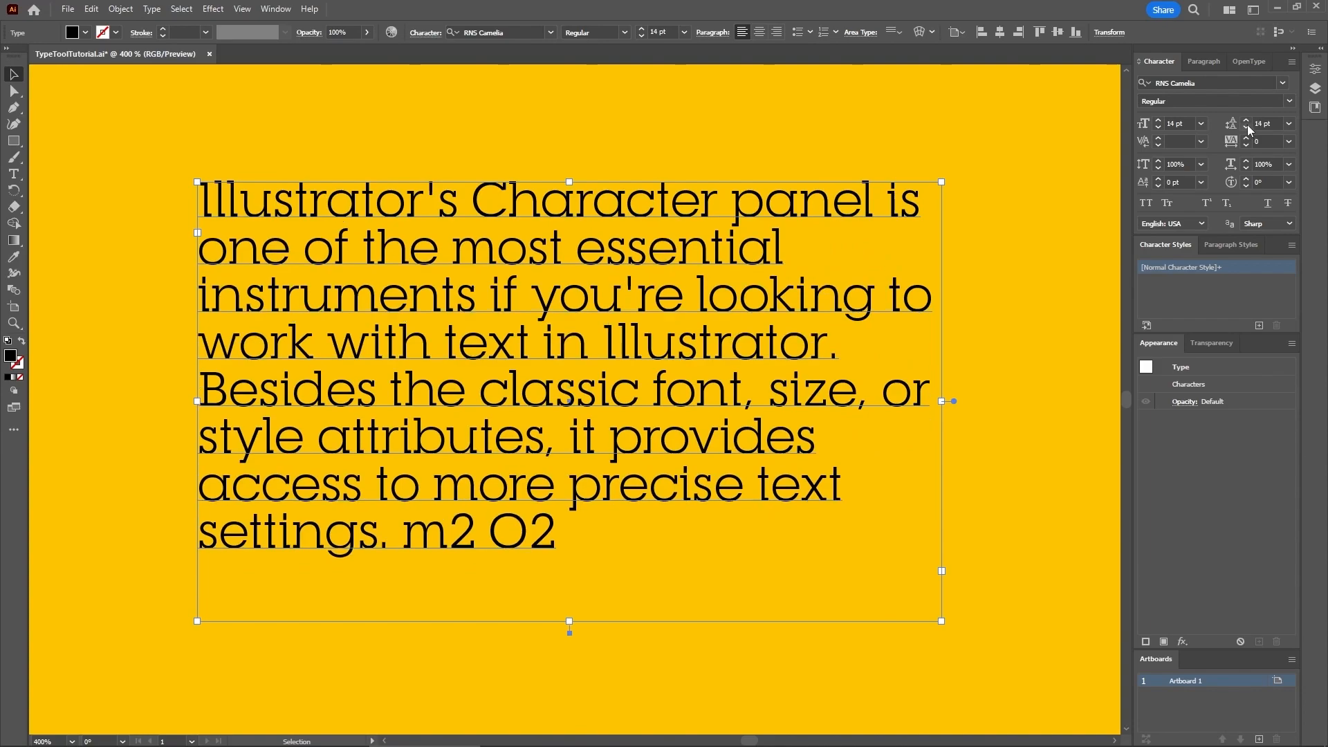
click(1247, 120)
click(1247, 120)
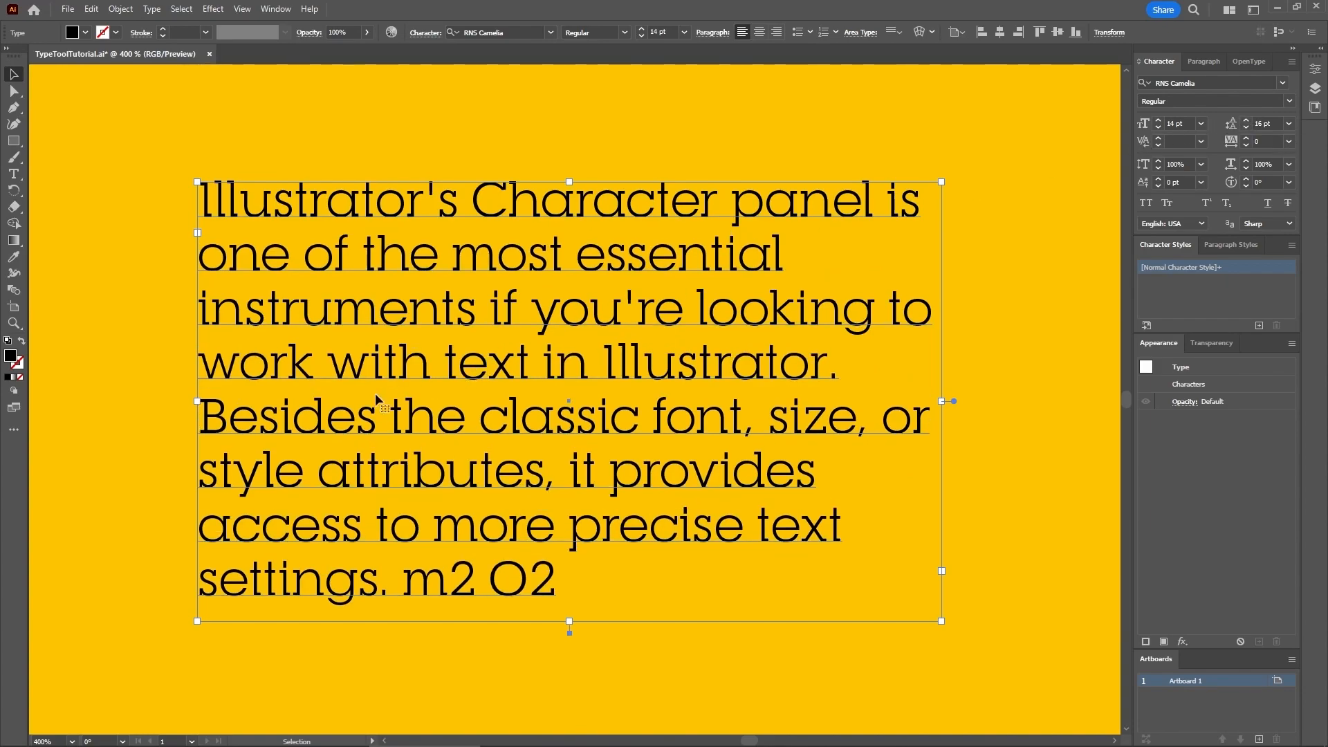
Set the kerning between the "B" and "e" of "Besides" to 200 and finish editing the text
double_click(229, 418)
key(ctrl+a)
click(229, 417)
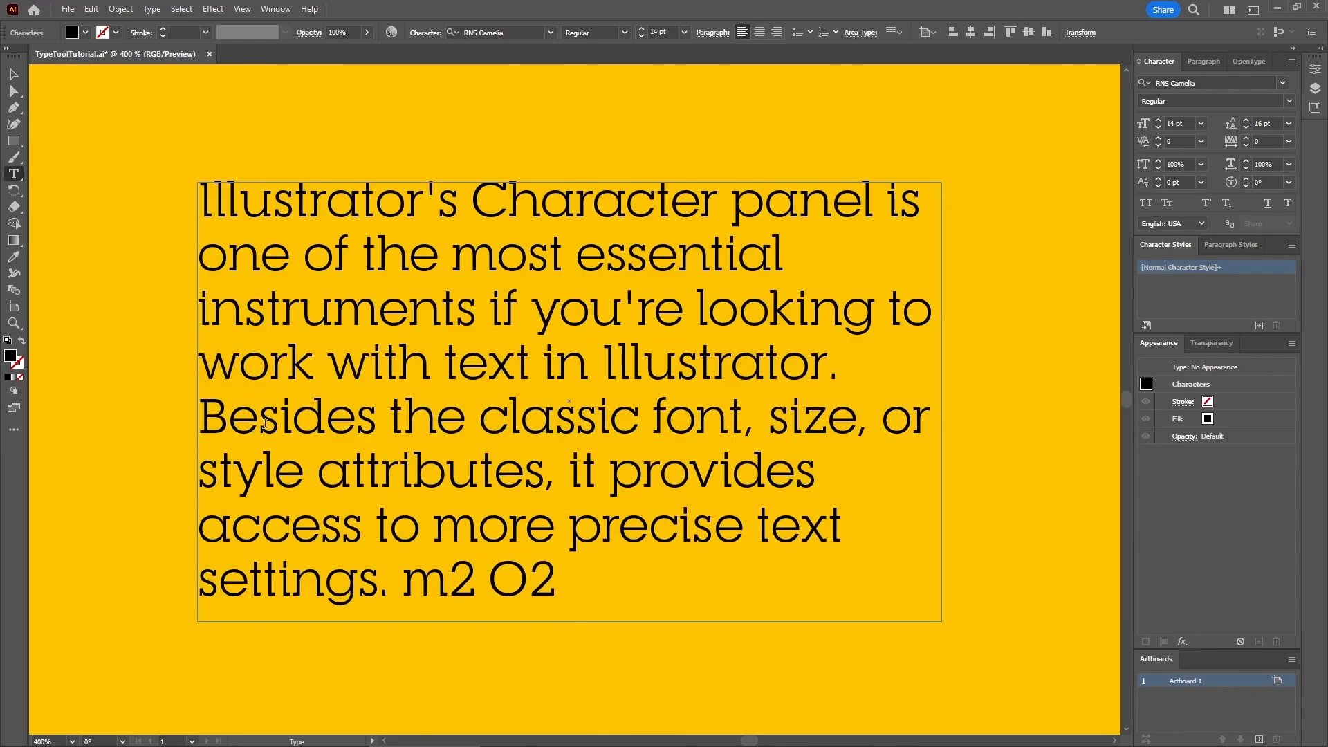
click(1202, 141)
click(1216, 410)
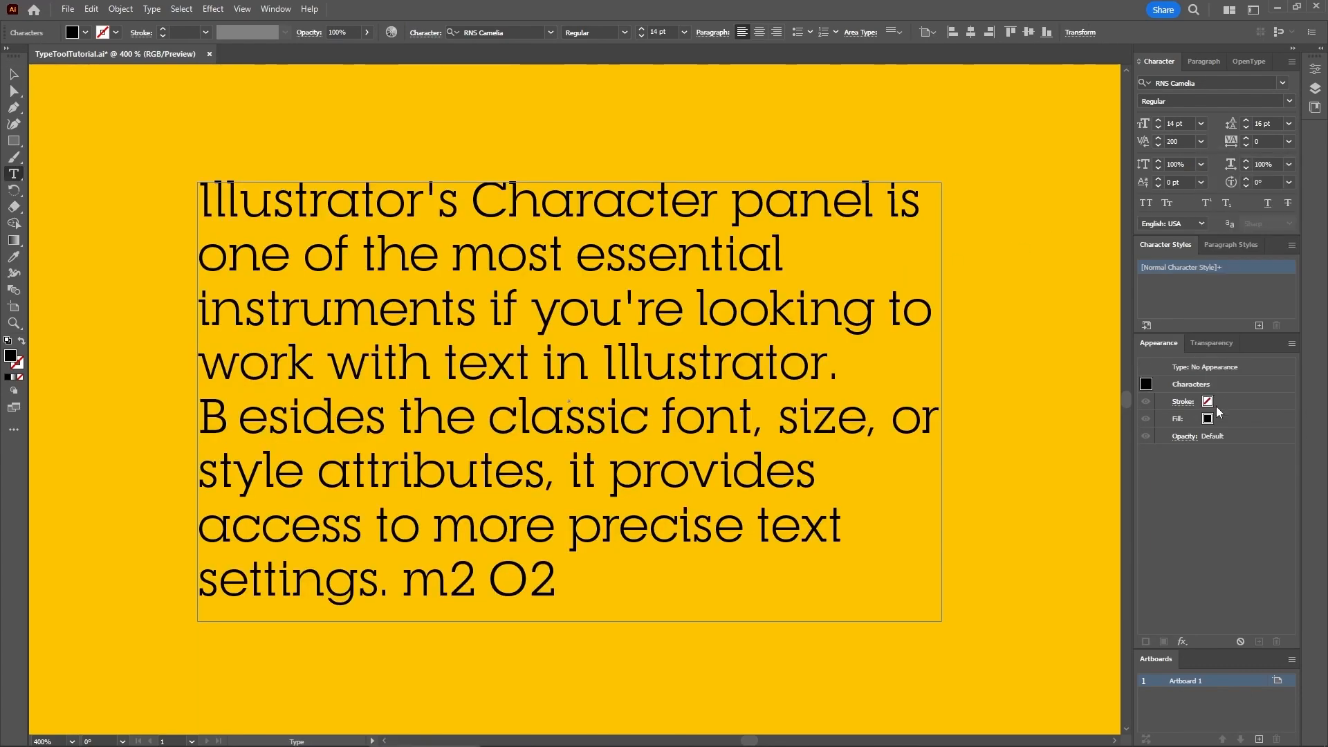
key(Escape)
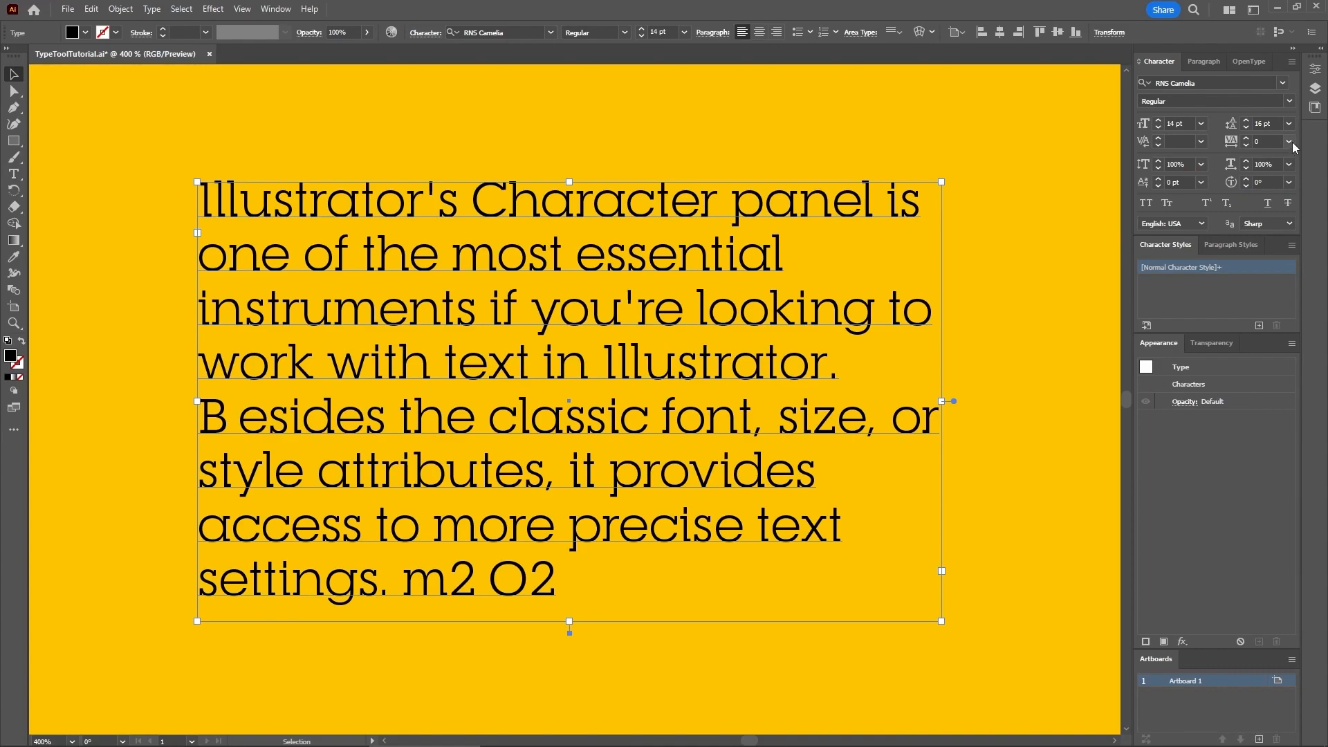
Preview the tracking options and open the vertical and horizontal scale options for the text block, keeping 0, 100% and 100%
click(1291, 140)
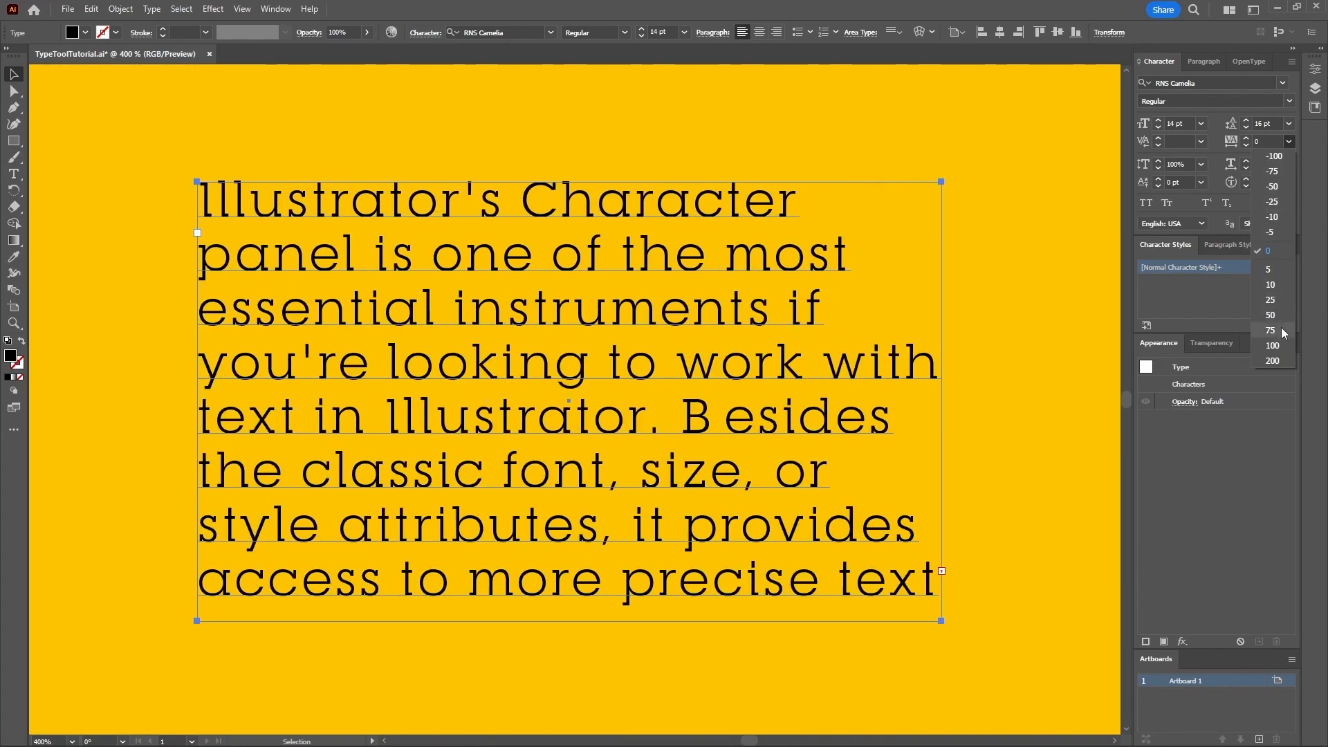
click(1277, 251)
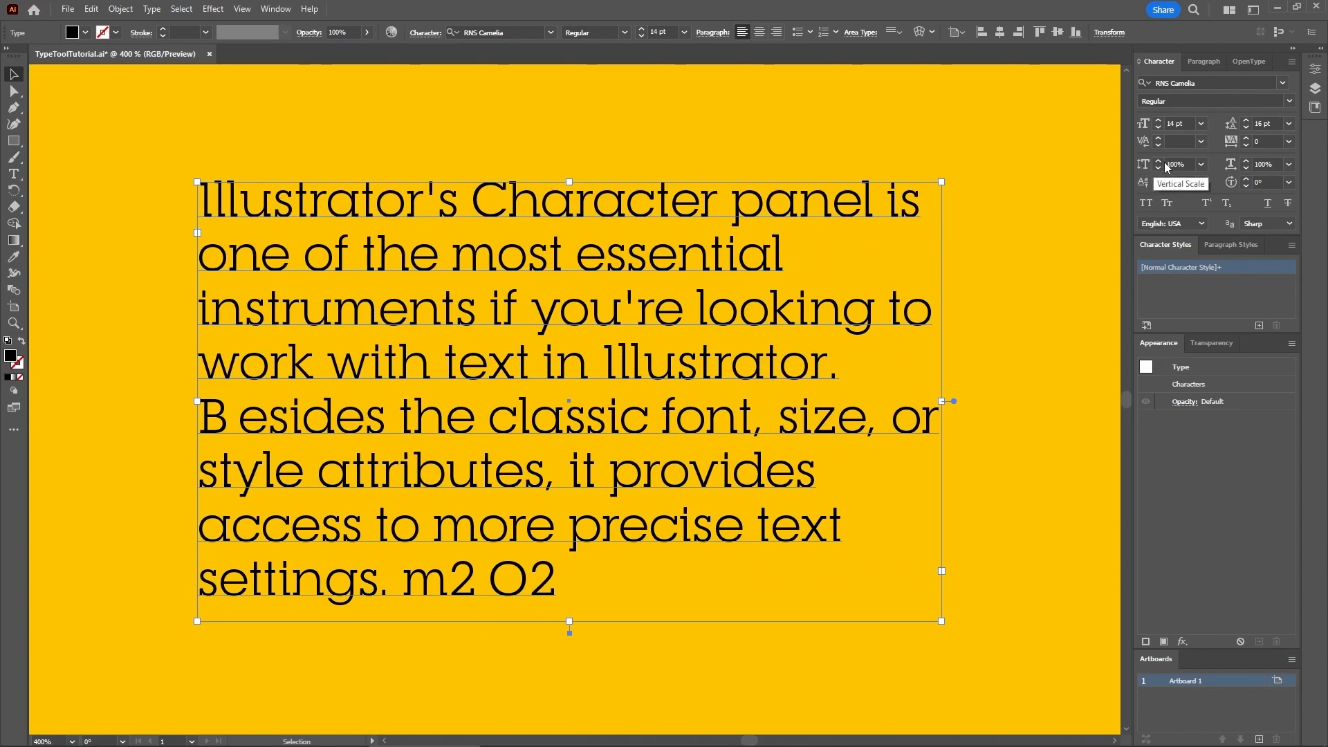
click(1203, 164)
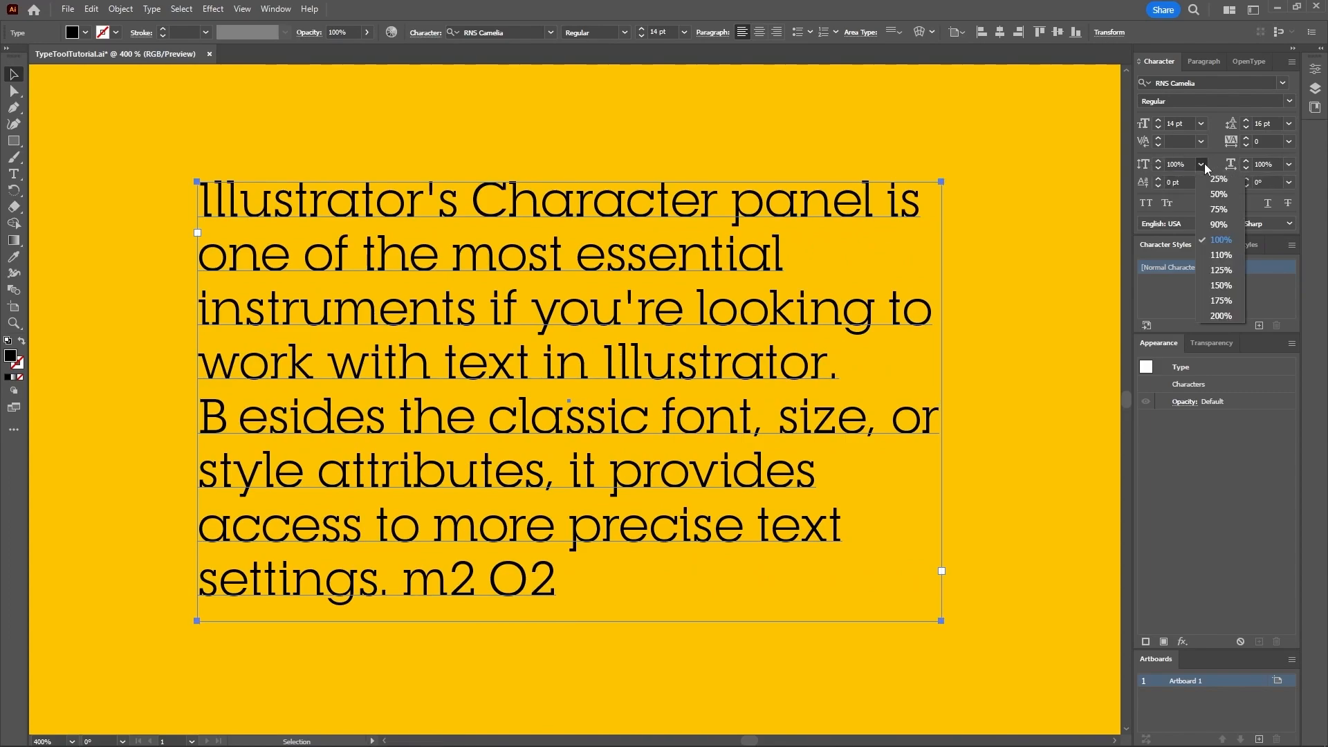
click(1221, 239)
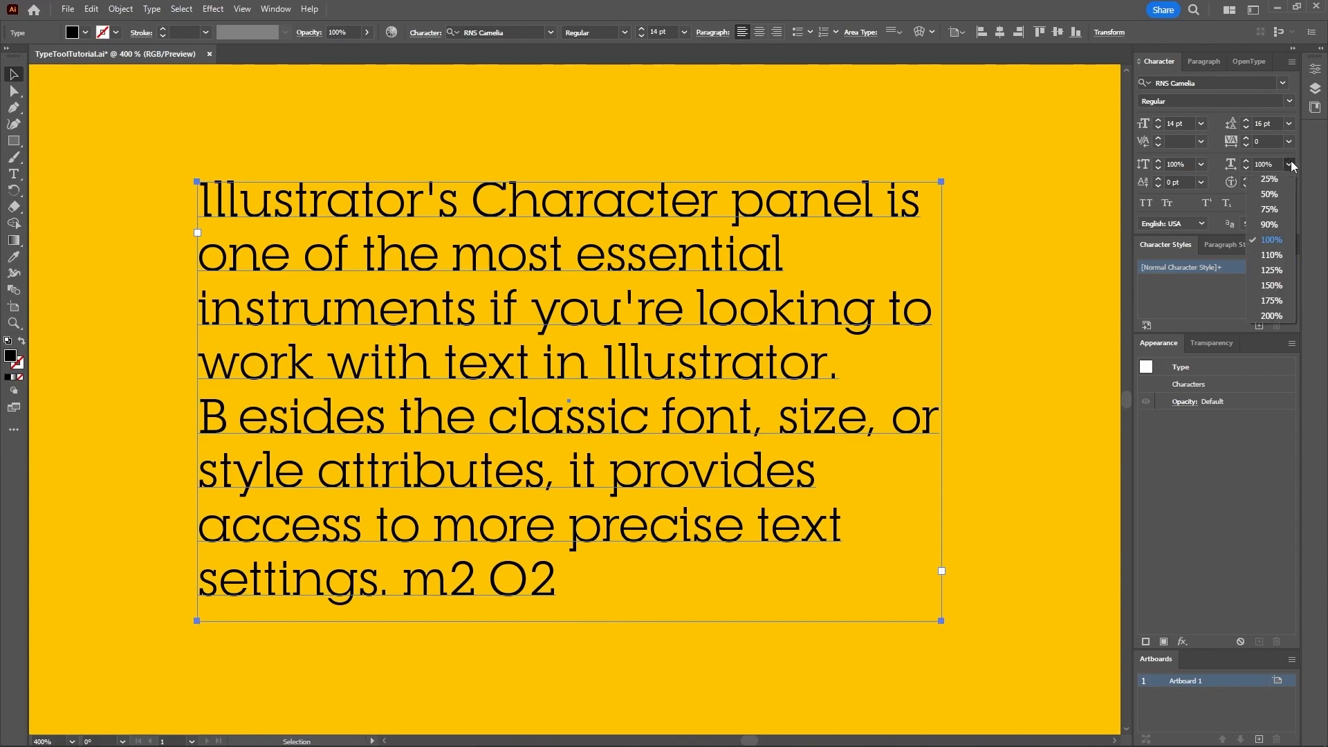
click(1289, 164)
click(1272, 240)
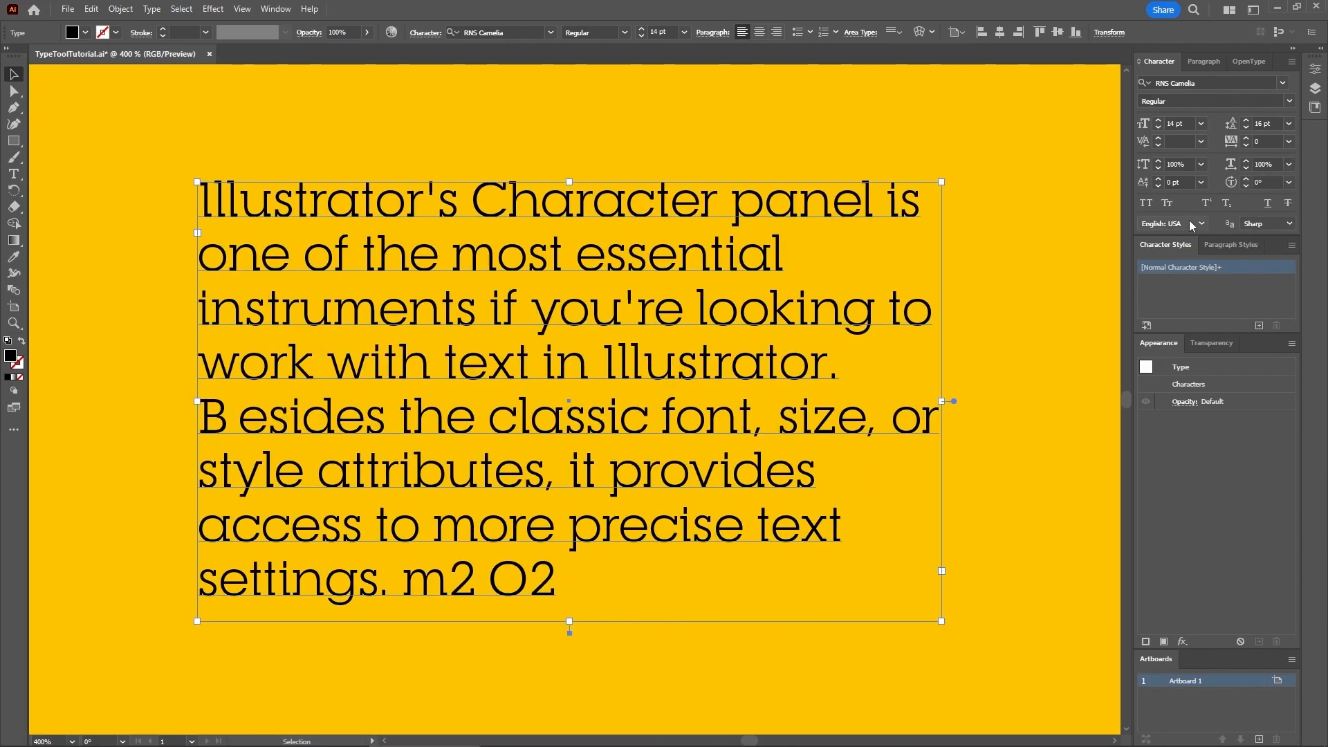
Preview baseline shifts on the letters "pane" of "panel", keeping the shift at 0 pt
double_click(859, 200)
drag(860, 200, 732, 202)
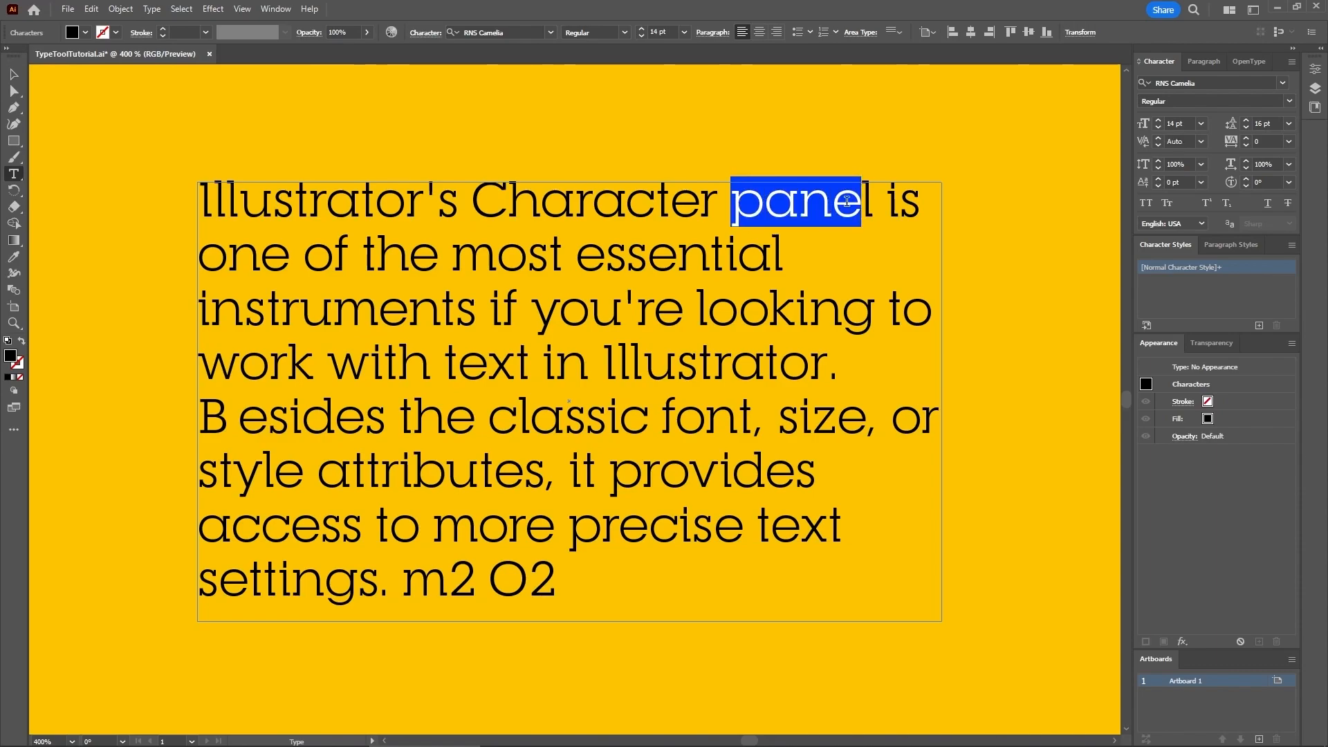
click(1200, 184)
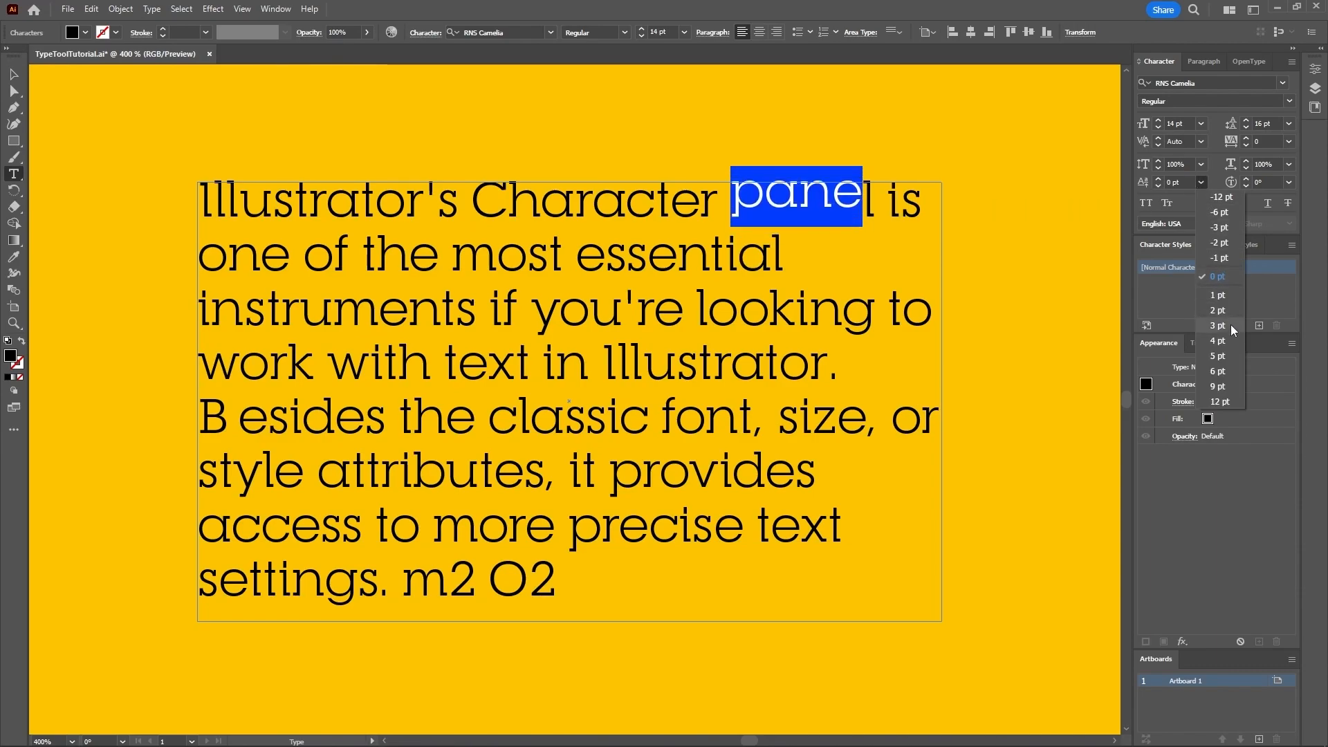
click(1228, 278)
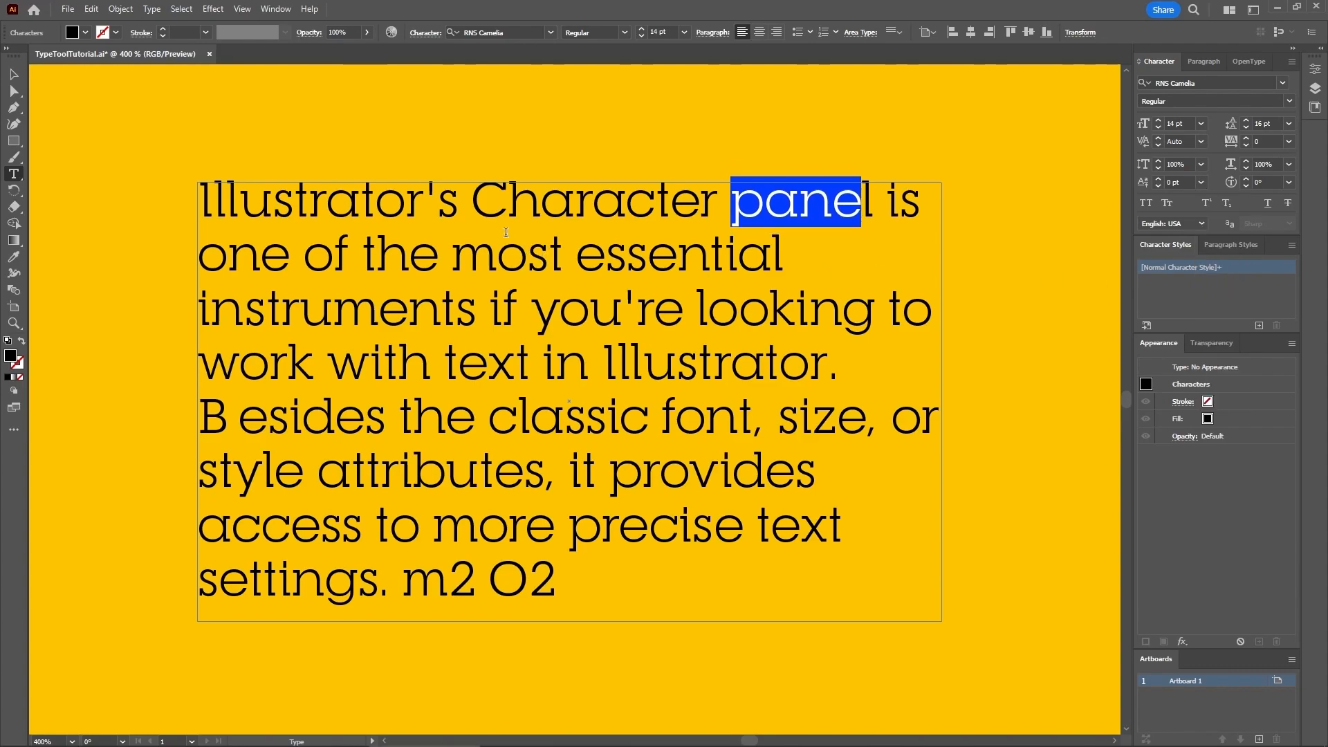
Preview the character rotation options for the "C" of "Character", keep 0°, and finish editing the text
drag(503, 203, 473, 203)
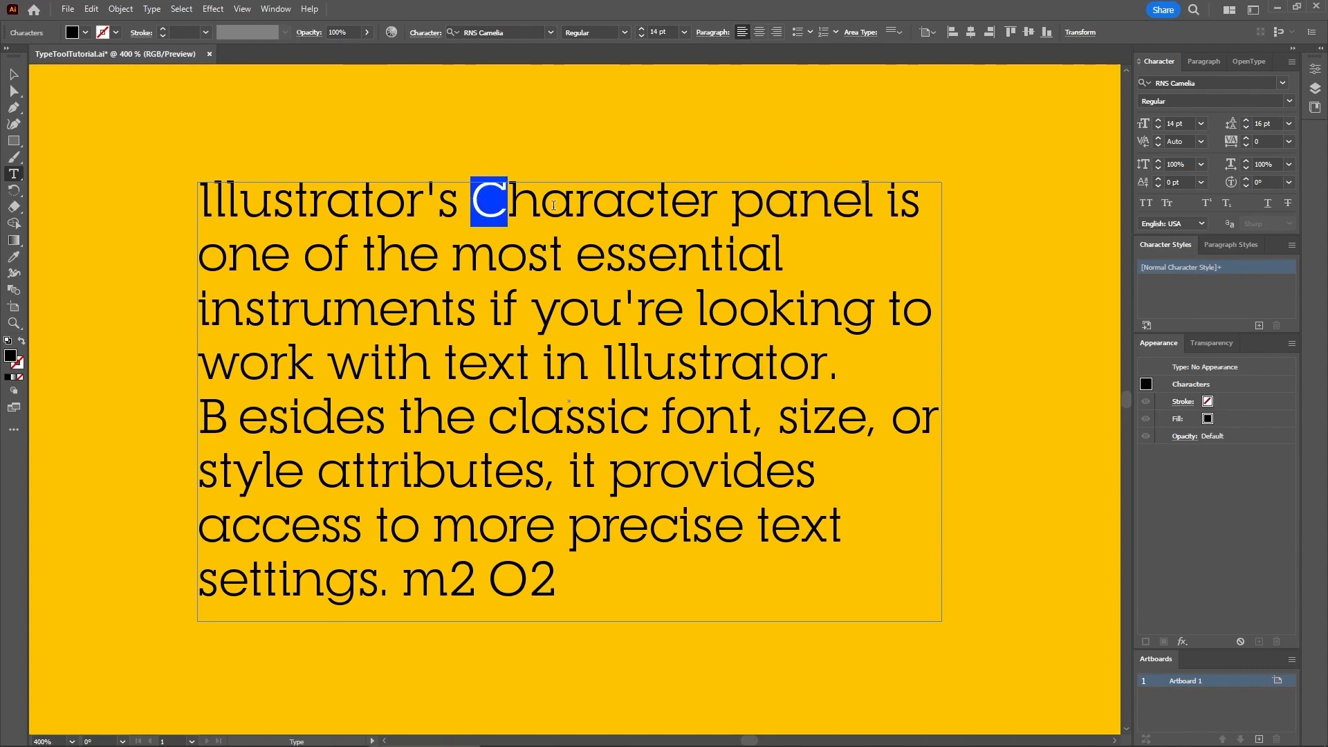
click(1289, 182)
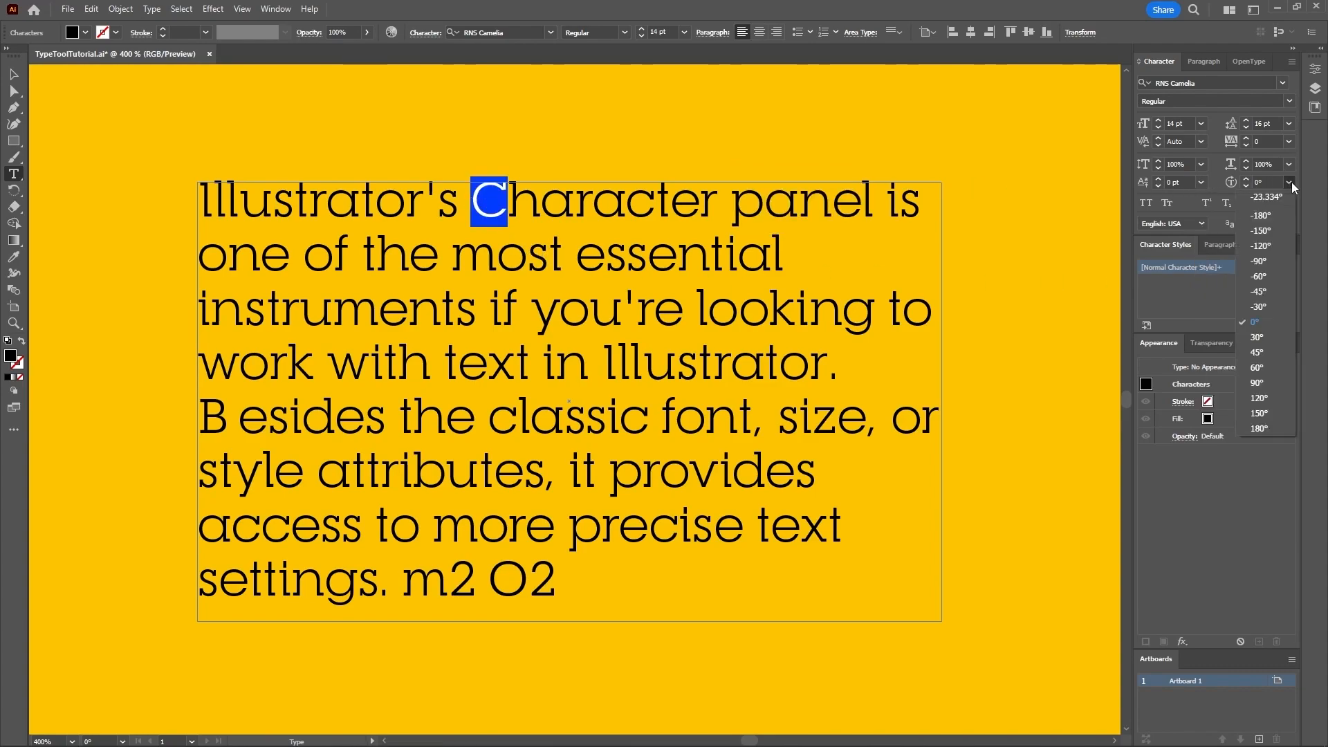
click(1263, 325)
key(Escape)
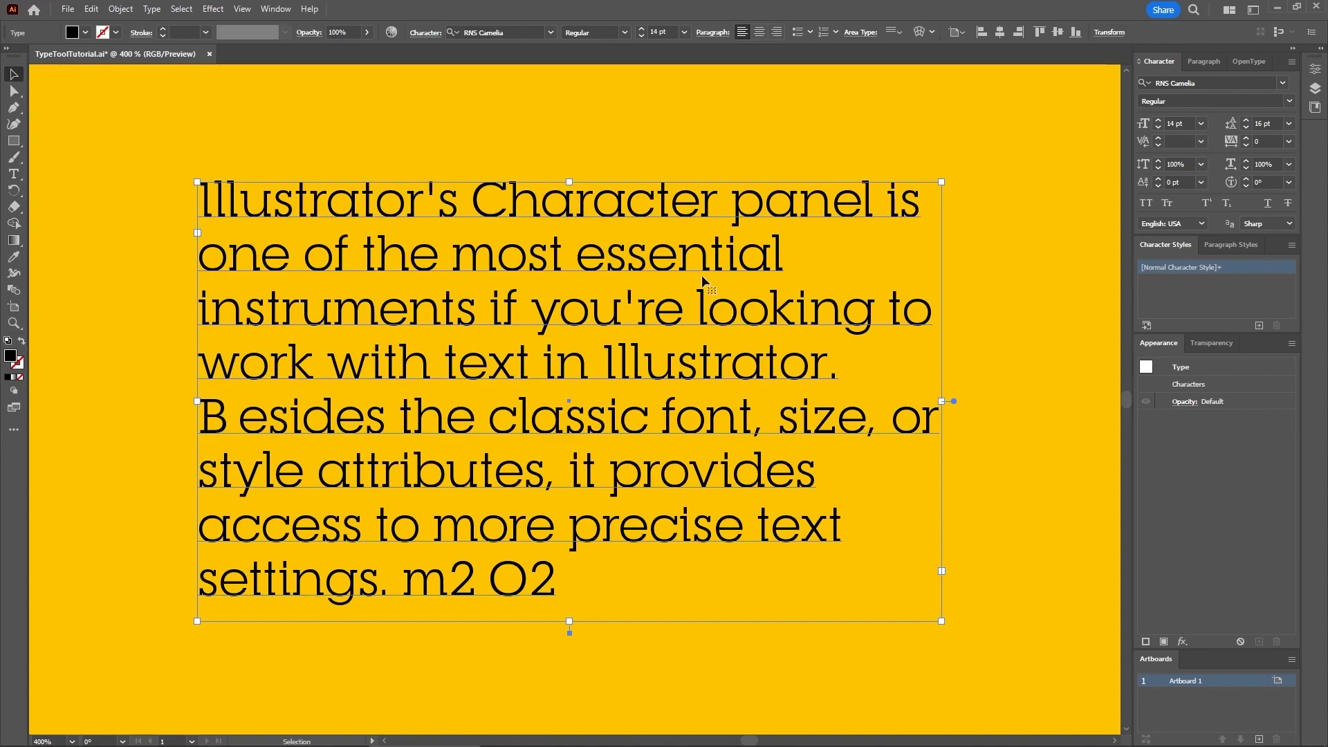
Try All Caps and Small Caps on the word "Character", turning each one off again
double_click(694, 205)
drag(719, 204, 470, 204)
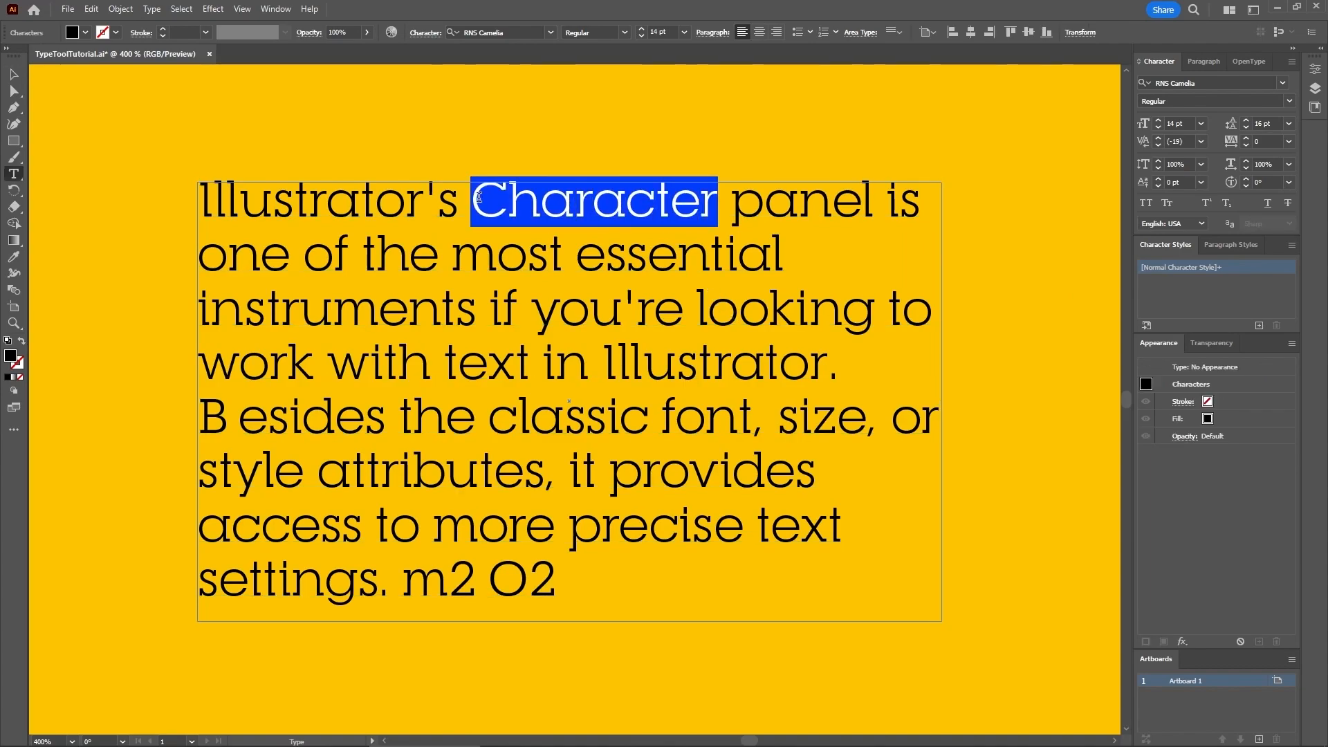
click(1147, 203)
click(1147, 202)
click(1169, 205)
click(1168, 205)
Make the 2 in "m2" superscript and the 2 in "O2" subscript
drag(471, 589, 451, 589)
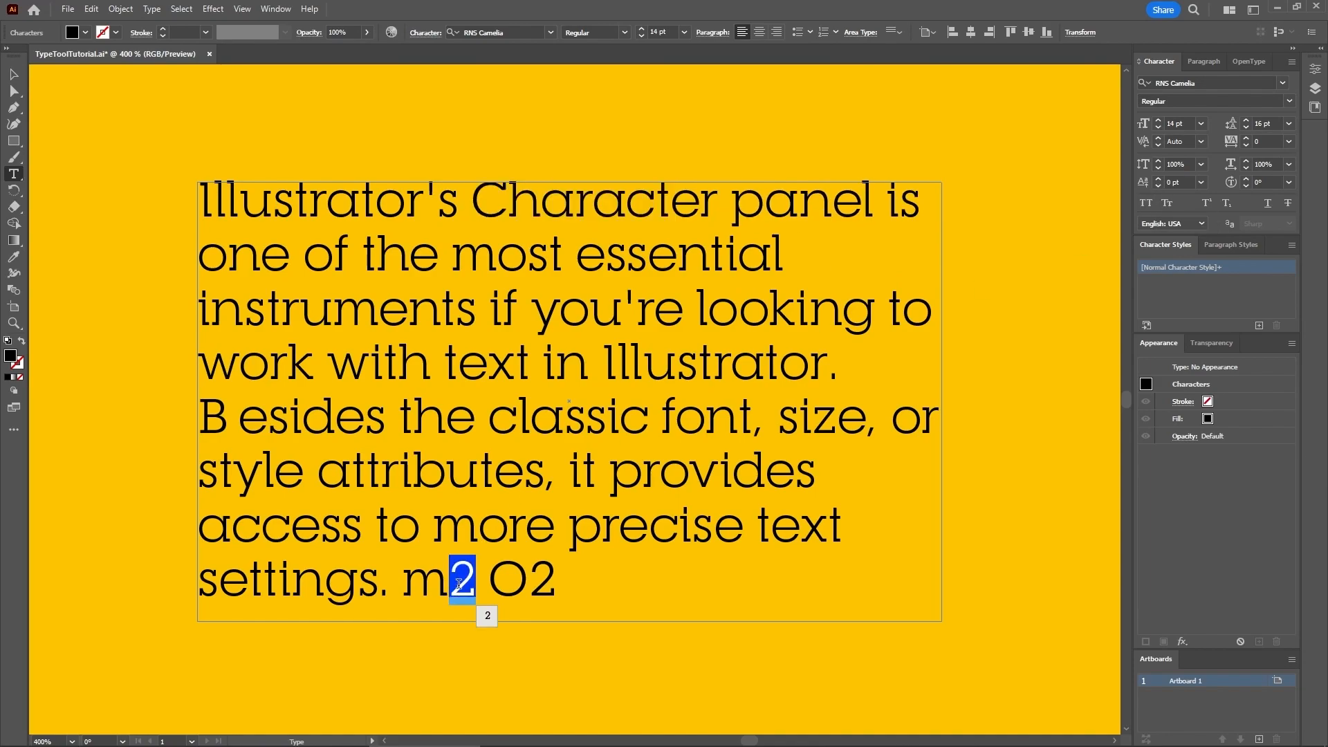
click(1207, 203)
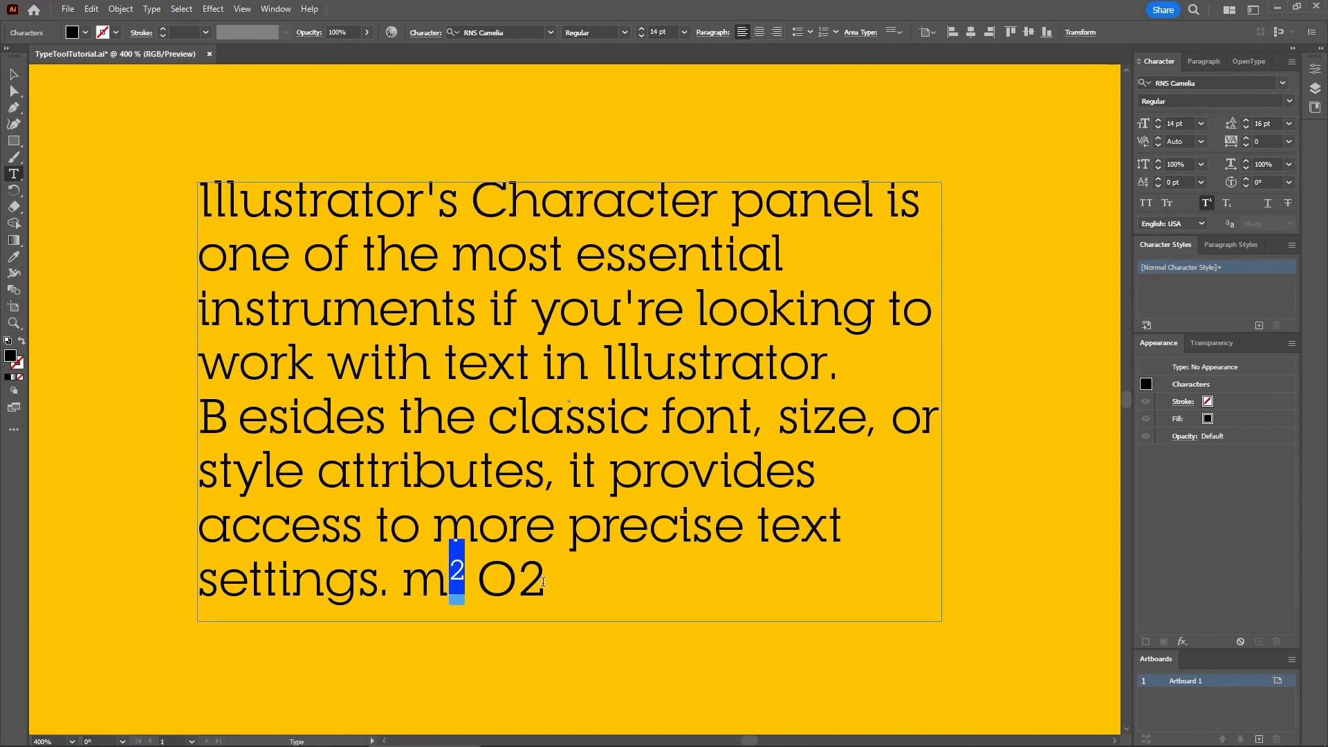
drag(545, 585, 519, 585)
click(1227, 205)
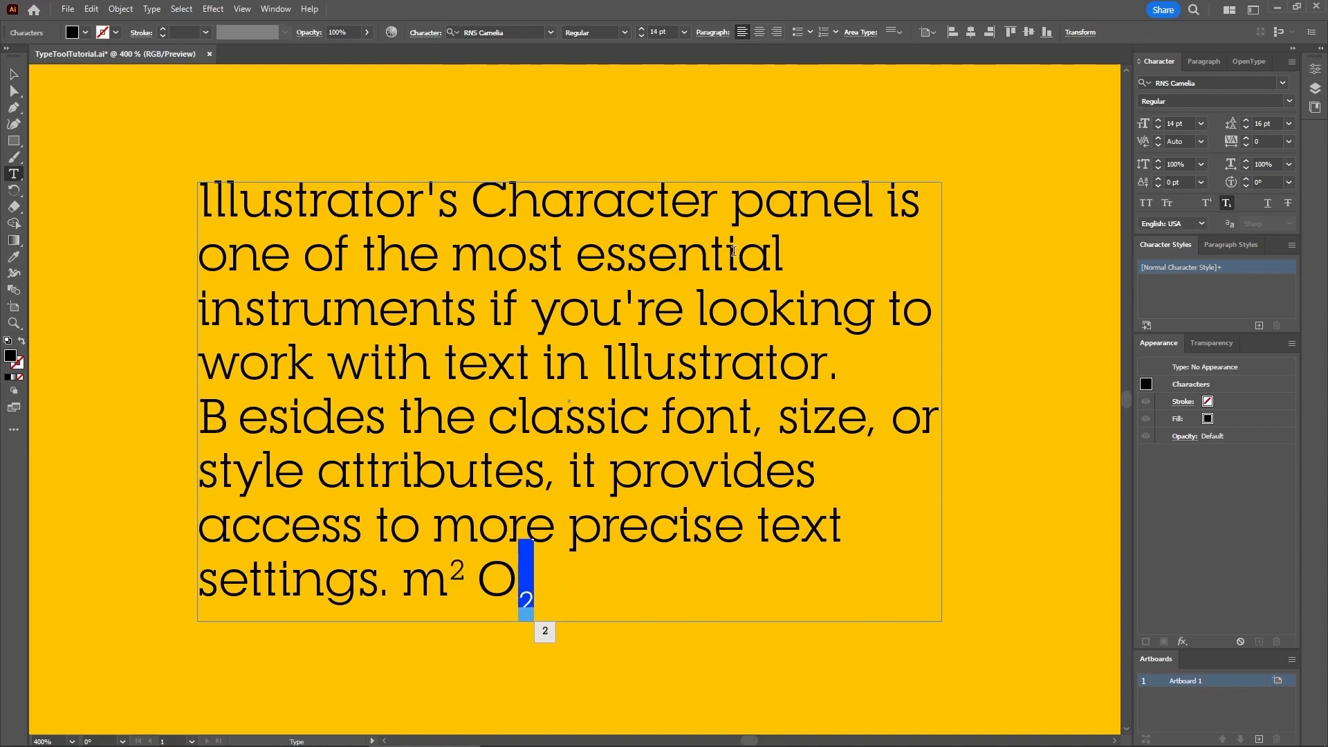
Try underlining the word "Character", apply strikethrough to it instead, and finish editing the text
drag(484, 197, 718, 201)
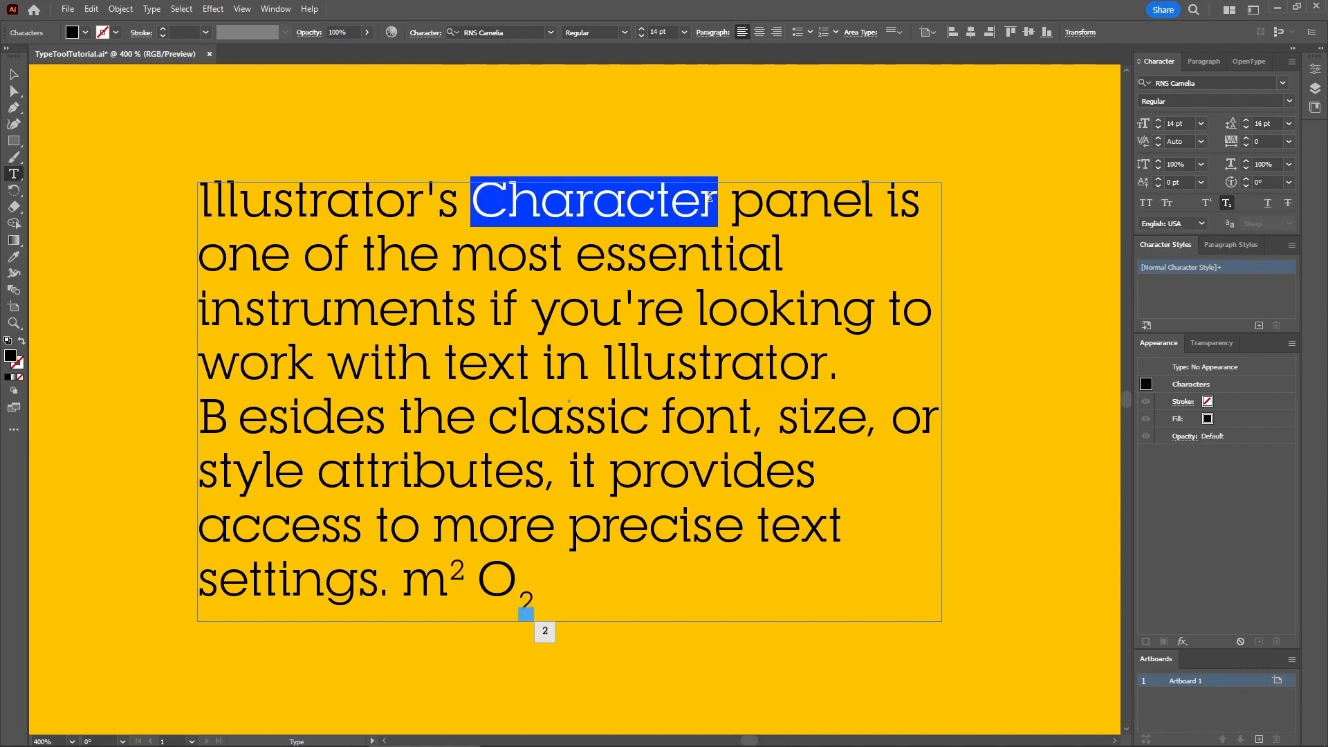
click(1266, 205)
click(1266, 205)
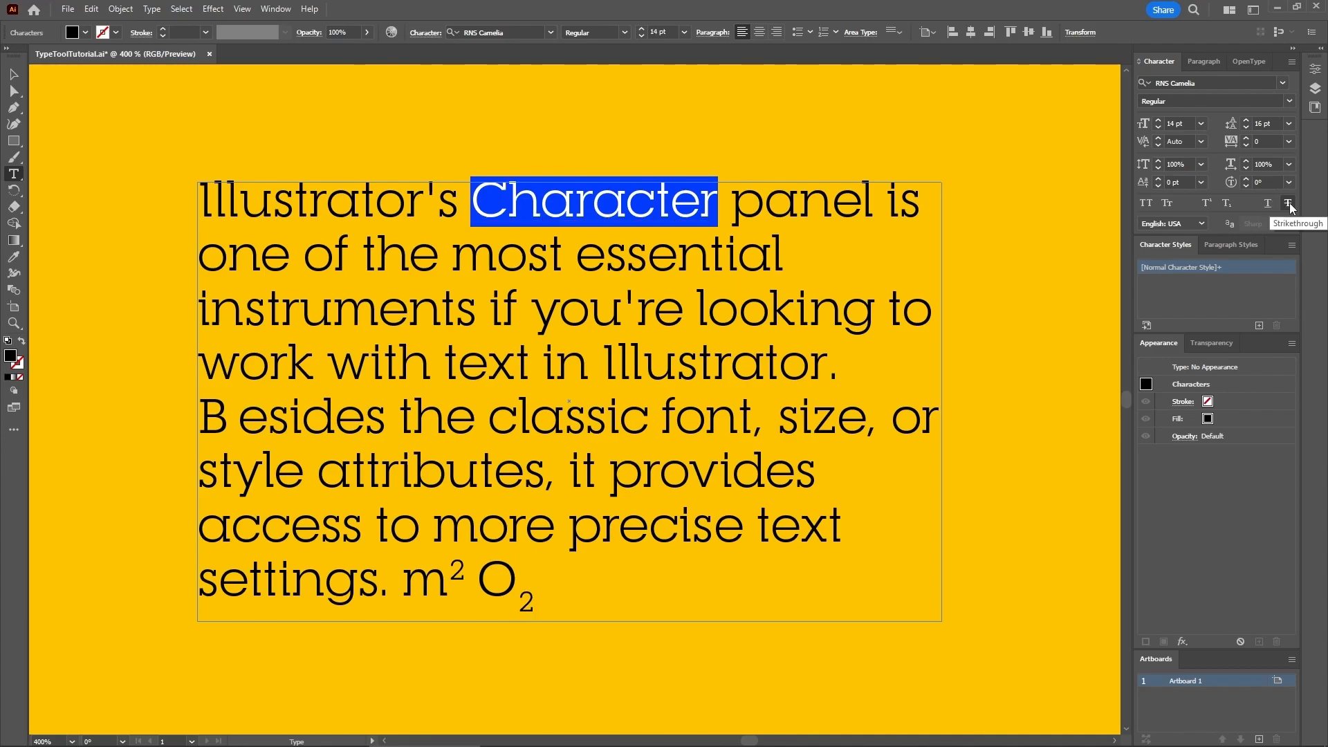
click(1288, 204)
key(Escape)
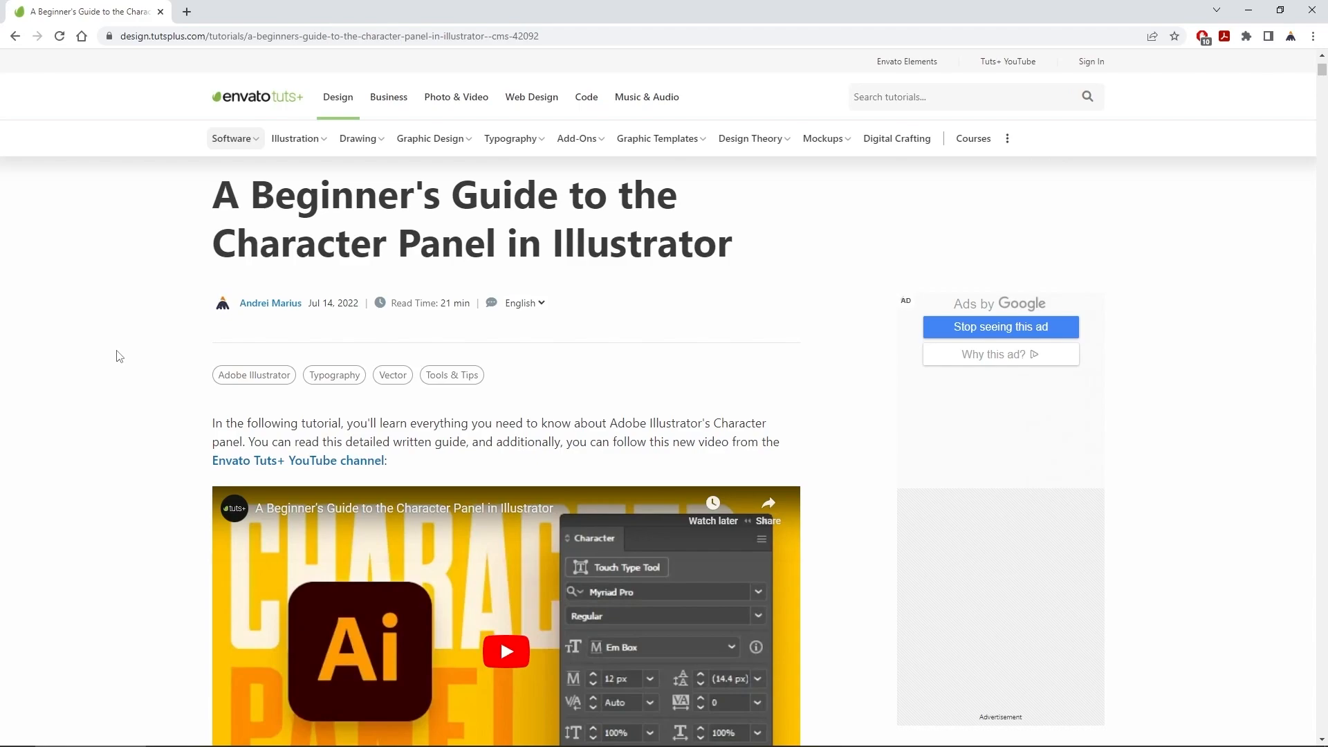
Skim the Envato Tuts+ article on the Character panel in the web browser
scroll(119, 356, down, 7)
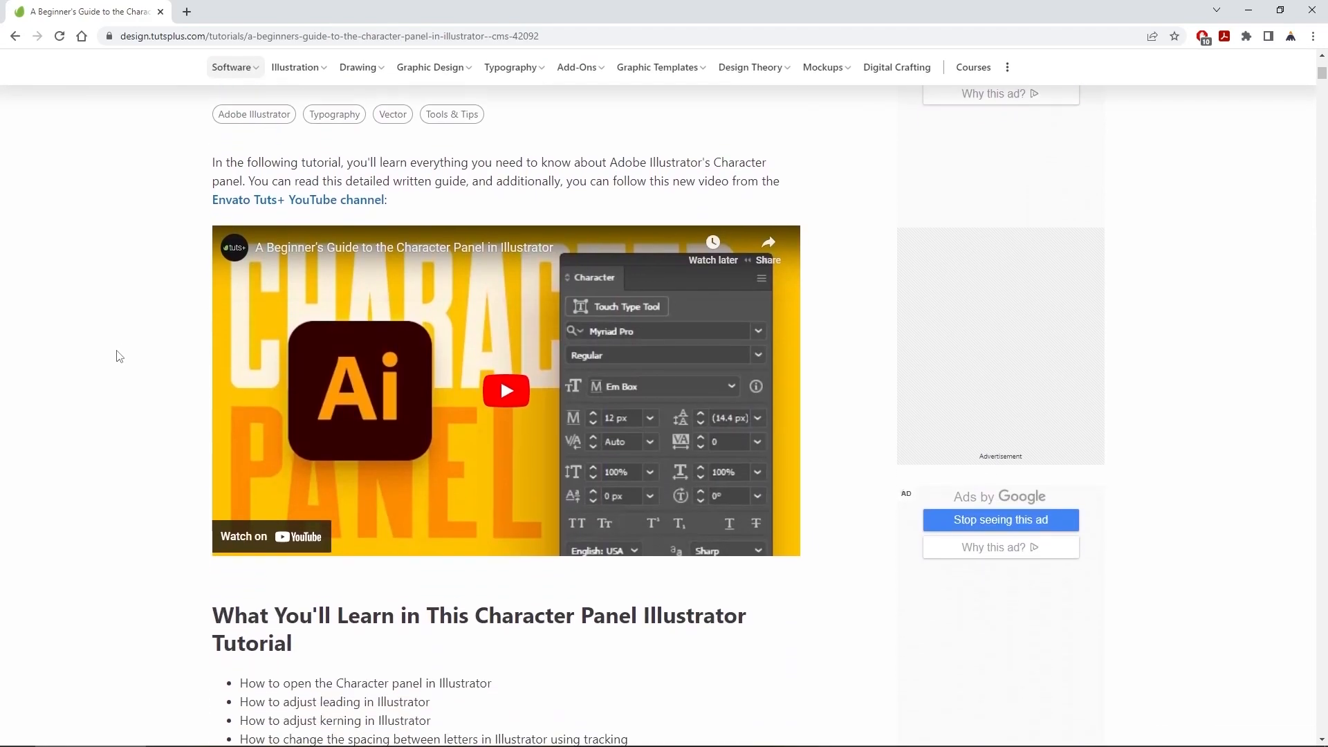
scroll(119, 356, down, 7)
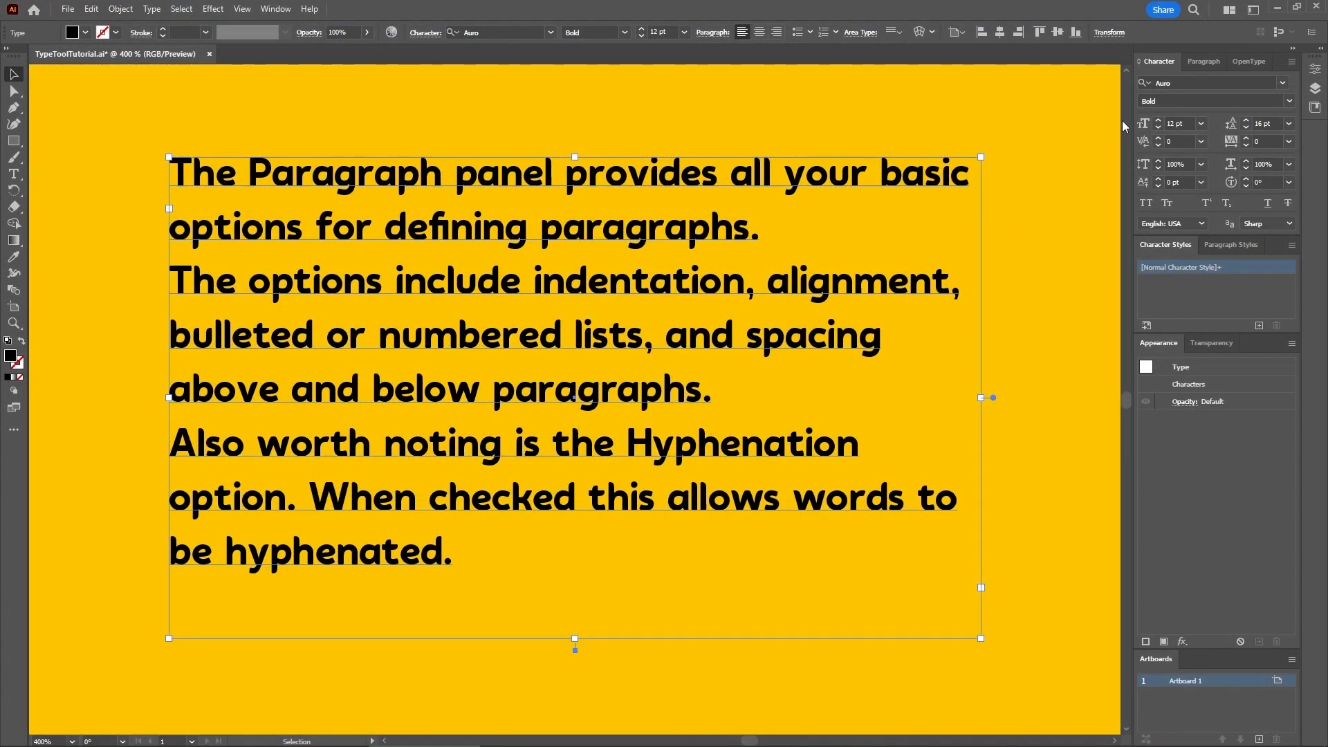
Show the paragraph settings and try center and right alignment on the text block, restoring left alignment
click(1202, 60)
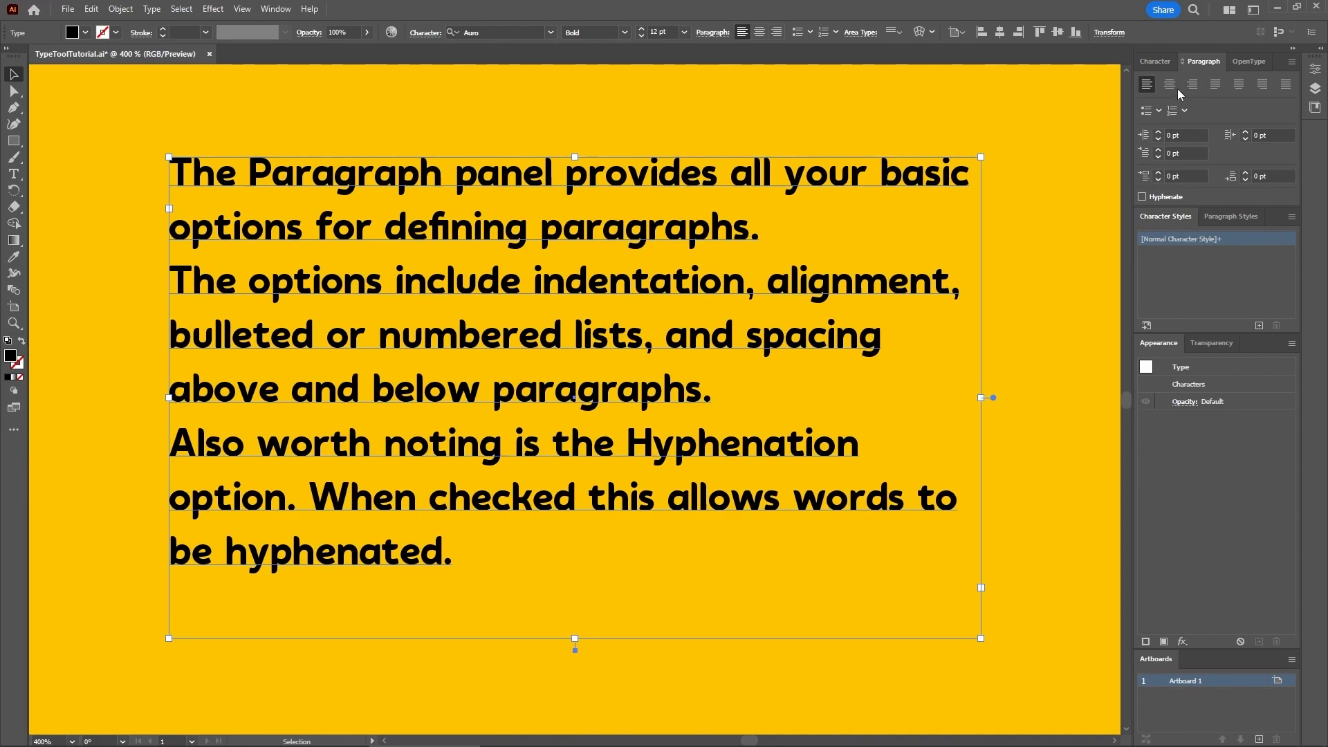
click(1169, 84)
click(1191, 84)
click(1148, 84)
Set the text block's first-line left indent to 5 pt, keeping the overall left indent at 0 pt
click(1159, 137)
click(1159, 150)
click(1159, 150)
click(1159, 150)
click(1159, 150)
click(1160, 150)
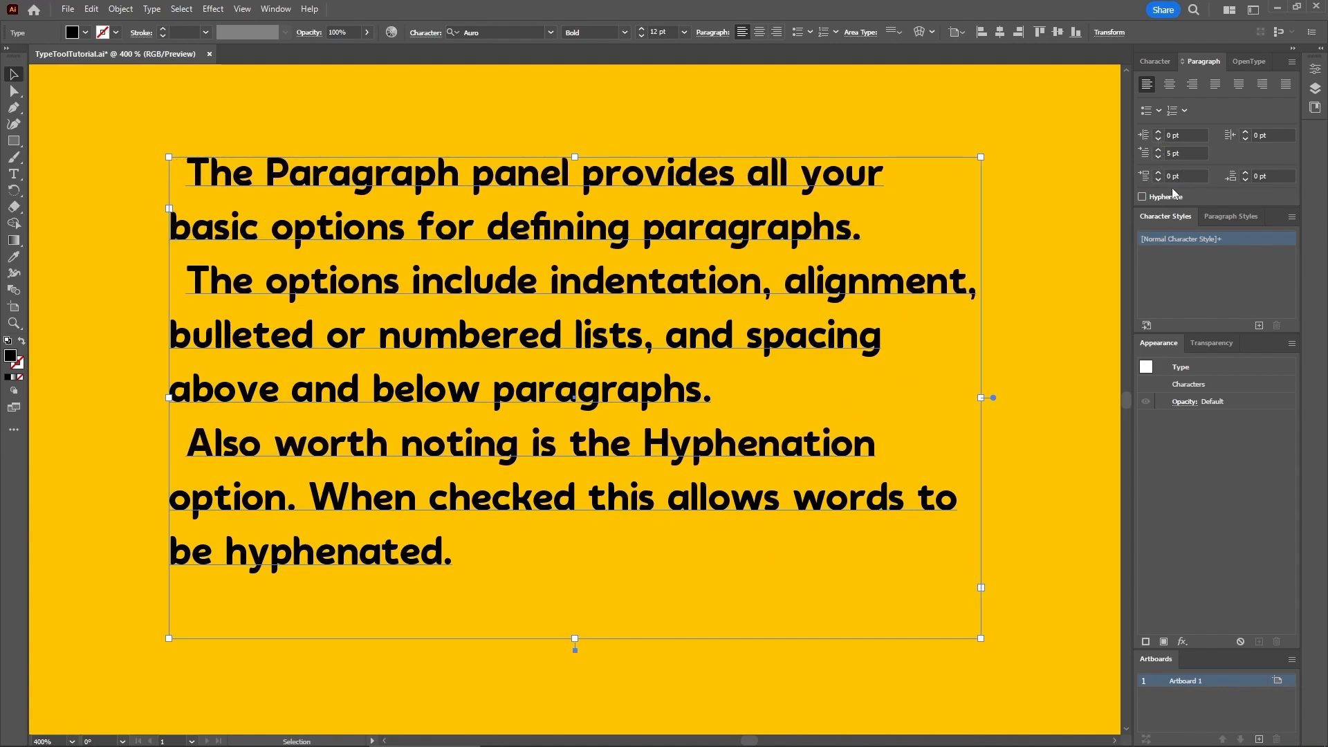
Try increasing the space before each paragraph and restore it to 0 pt
click(1160, 172)
click(1160, 172)
click(1159, 172)
click(1159, 181)
click(1159, 181)
click(1159, 182)
Format the paragraphs as a bulleted list after trying 1, 2 numbering, and enable hyphenation
click(1184, 111)
click(1116, 133)
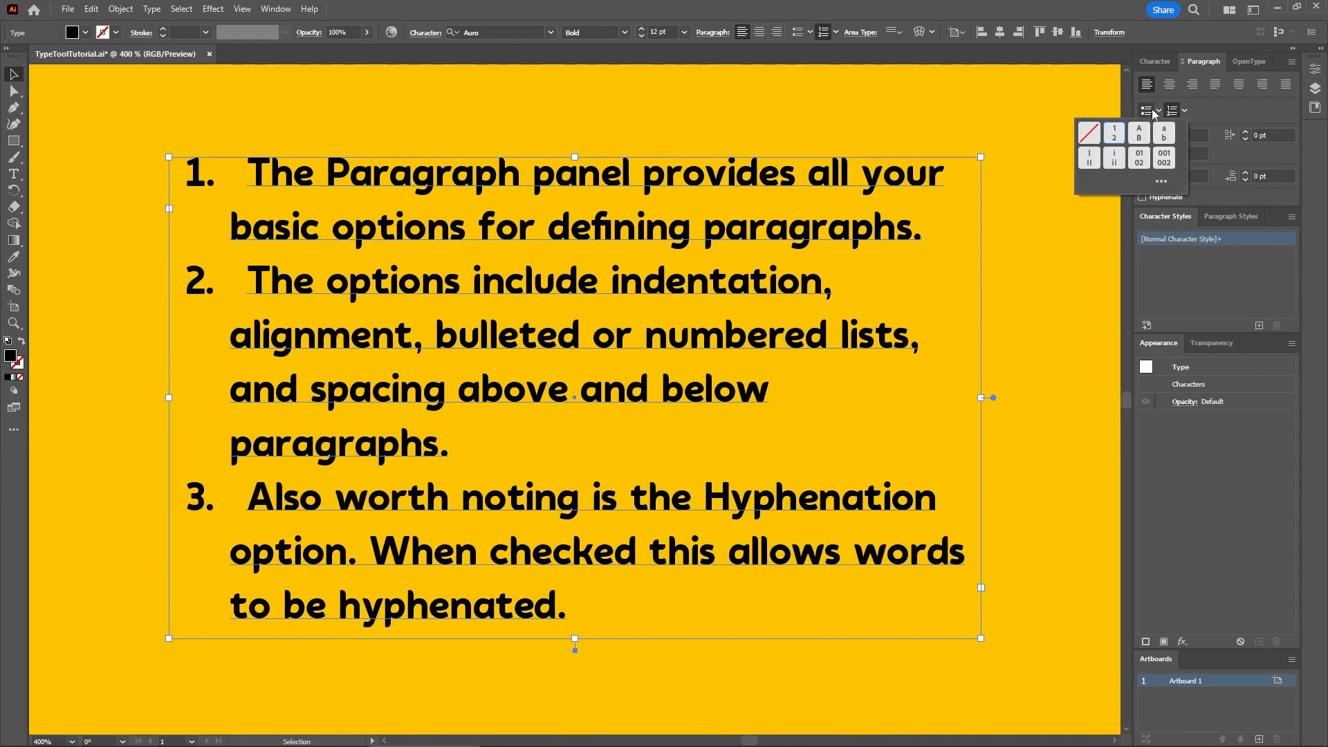
click(1147, 110)
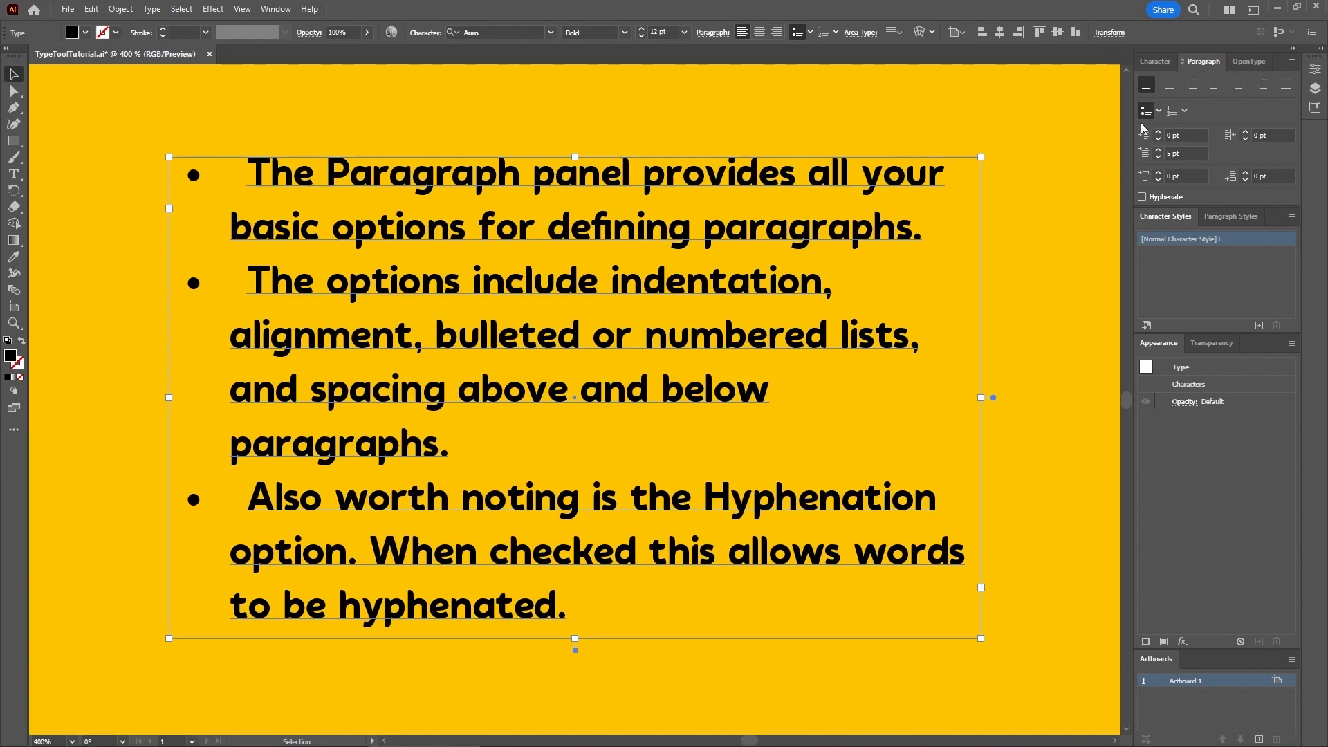
click(1143, 198)
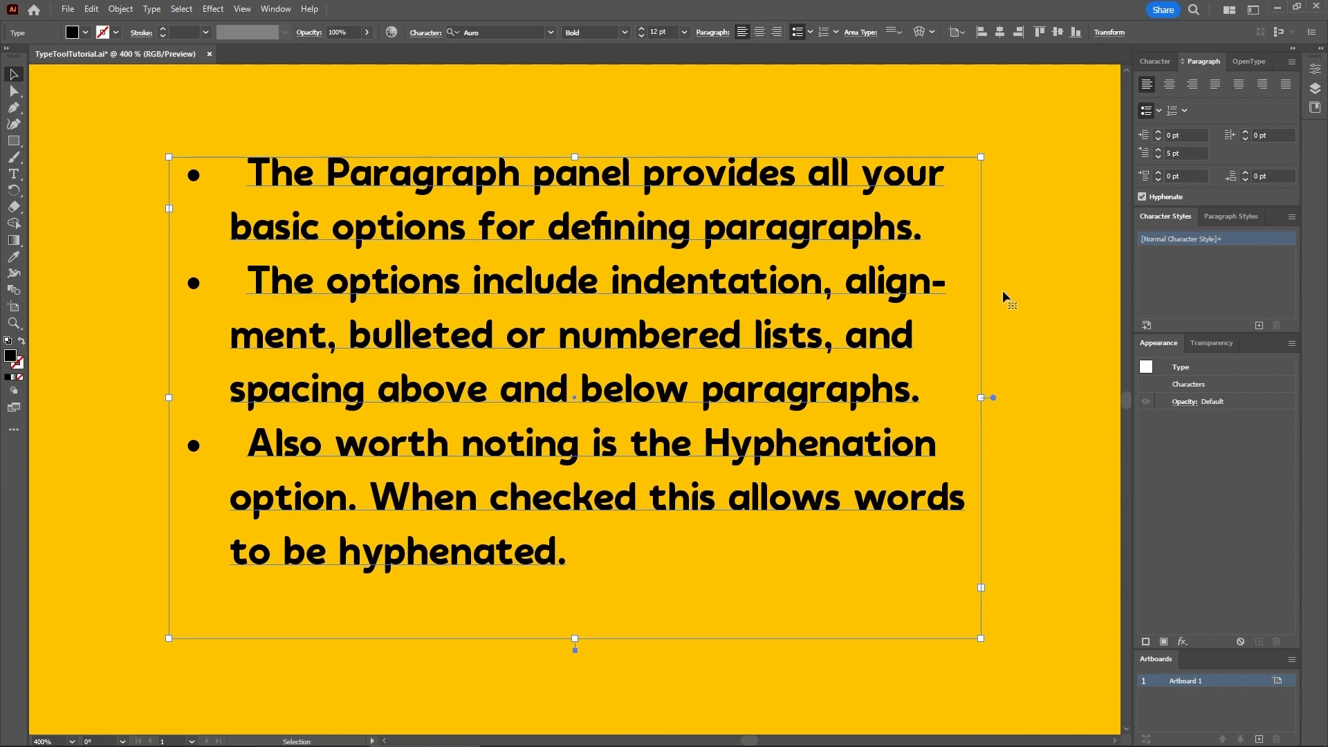
Add "alignment" as a hyphenation exception in the preferences and apply the change
click(1157, 63)
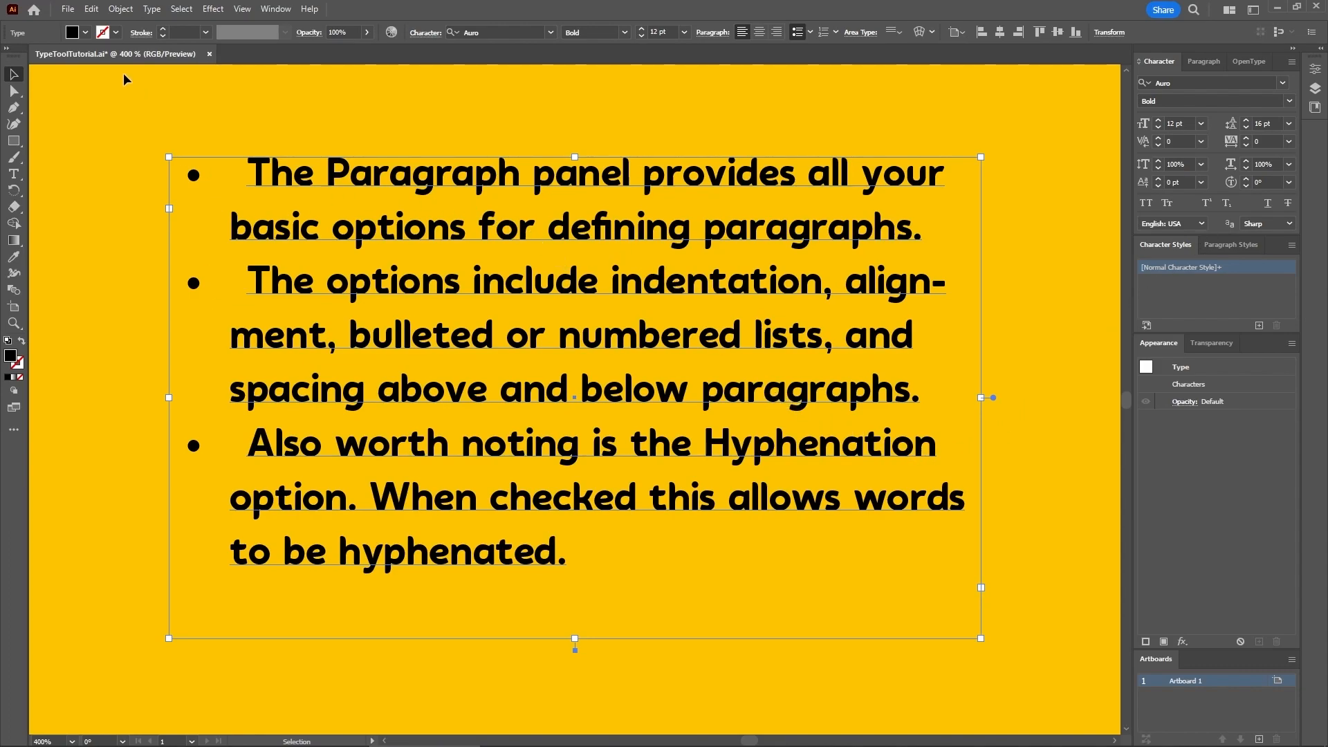
click(91, 14)
mouse_move(163, 450)
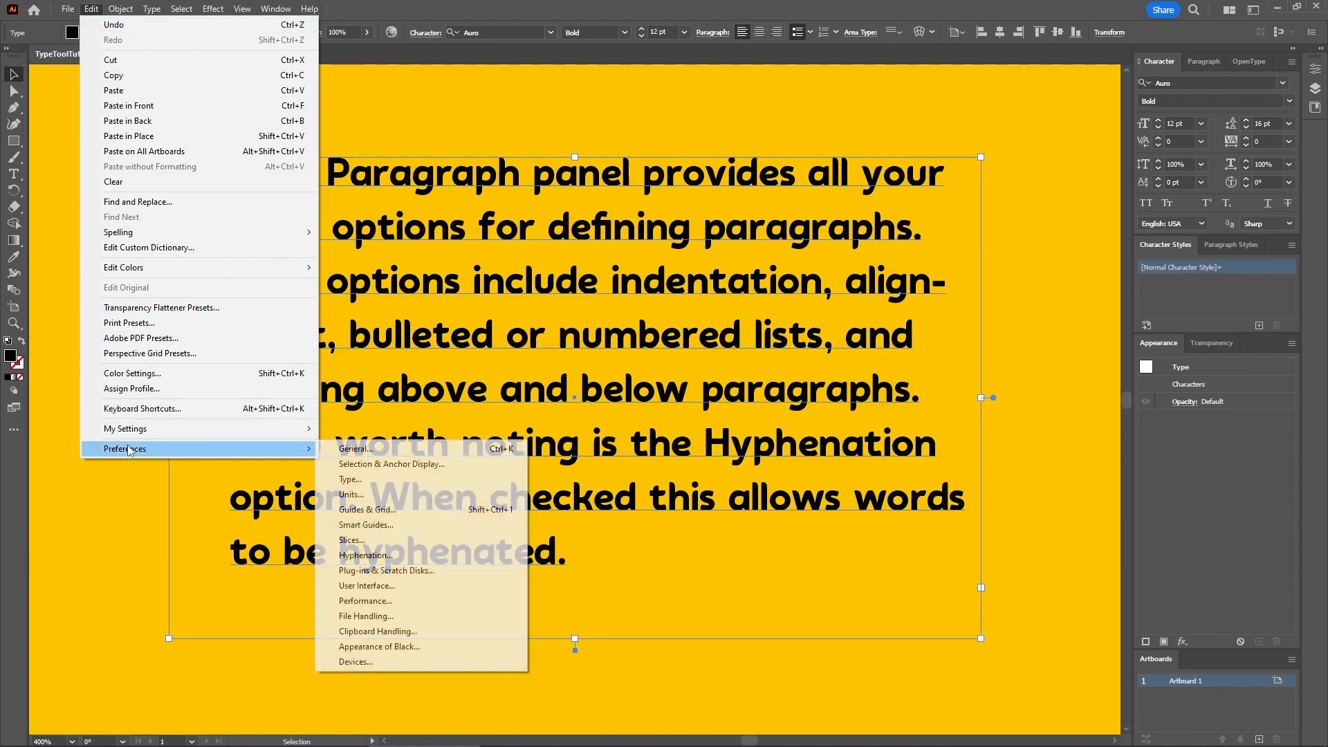
key(Down)
key(Down)
key(Down)
key(Down)
key(Down)
key(Down)
key(Down)
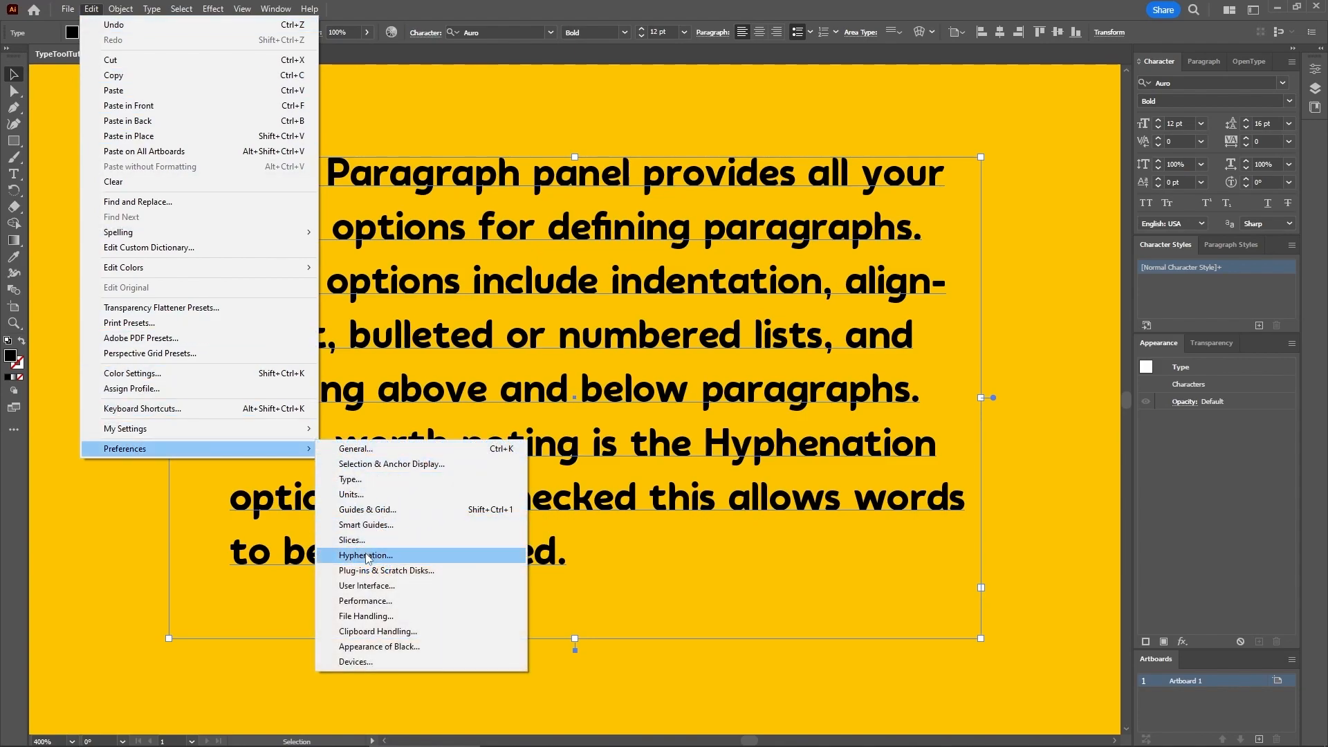
key(Return)
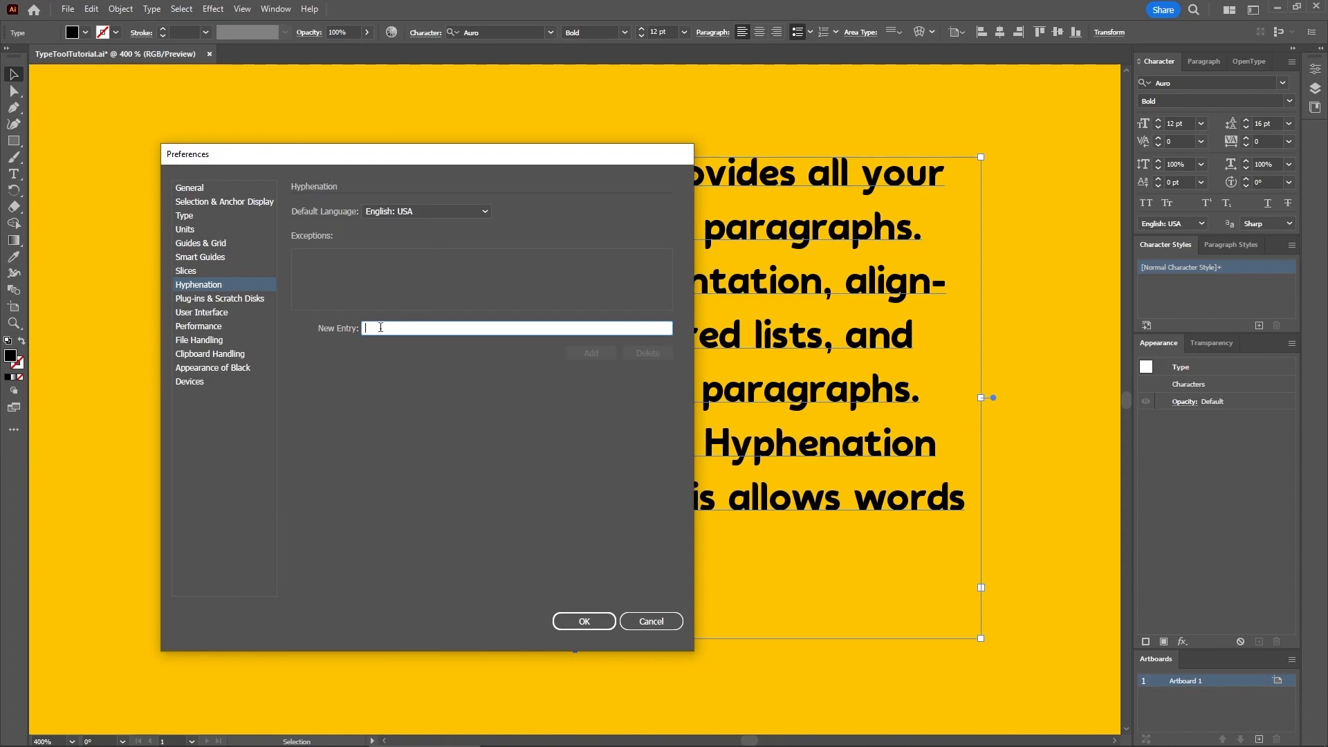
text(alignment)
click(580, 356)
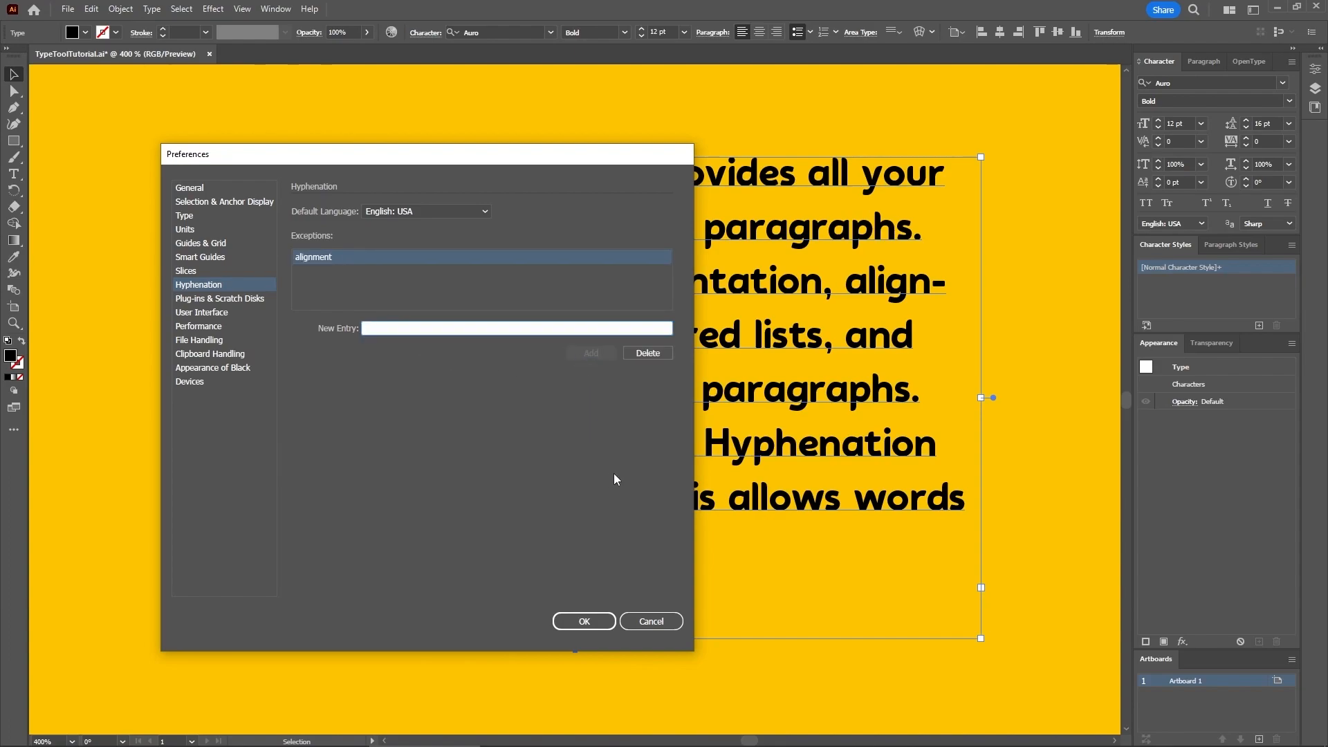
click(604, 621)
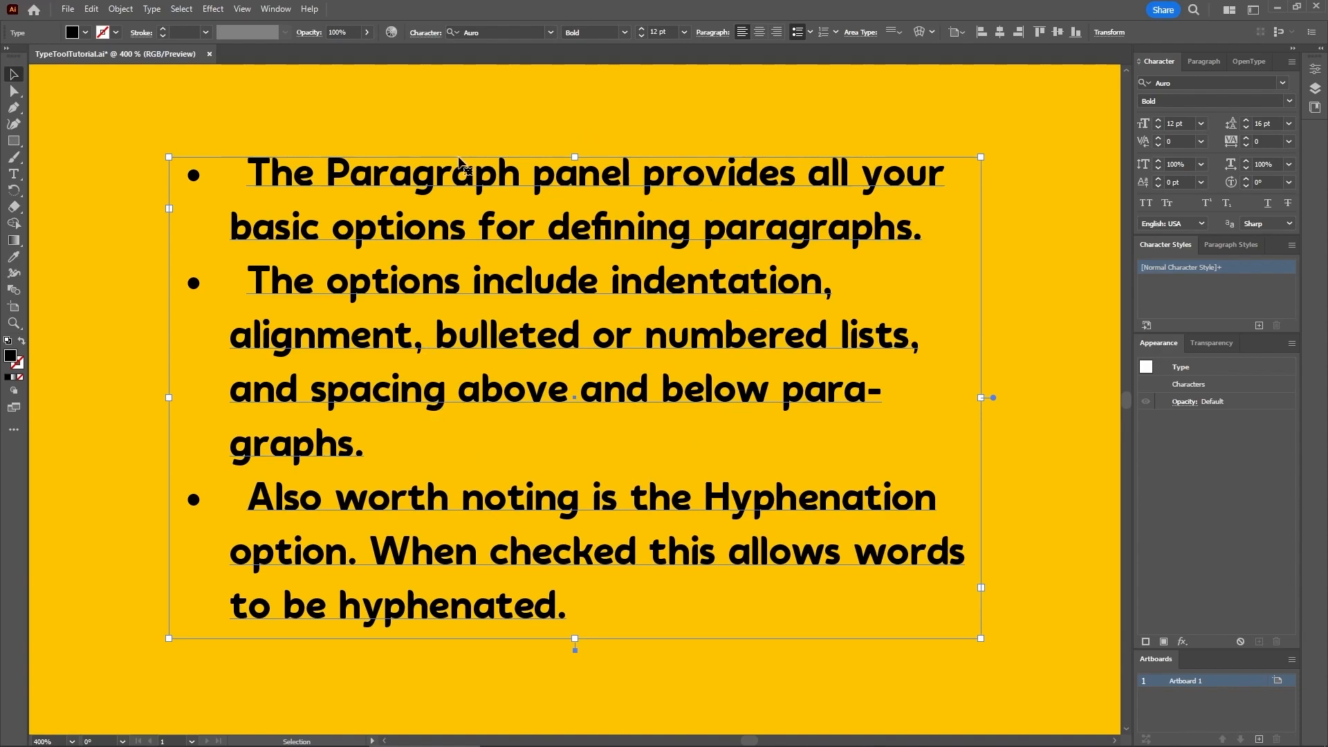
View the quick-access character and paragraph settings for the text block, and deselect the text
click(429, 36)
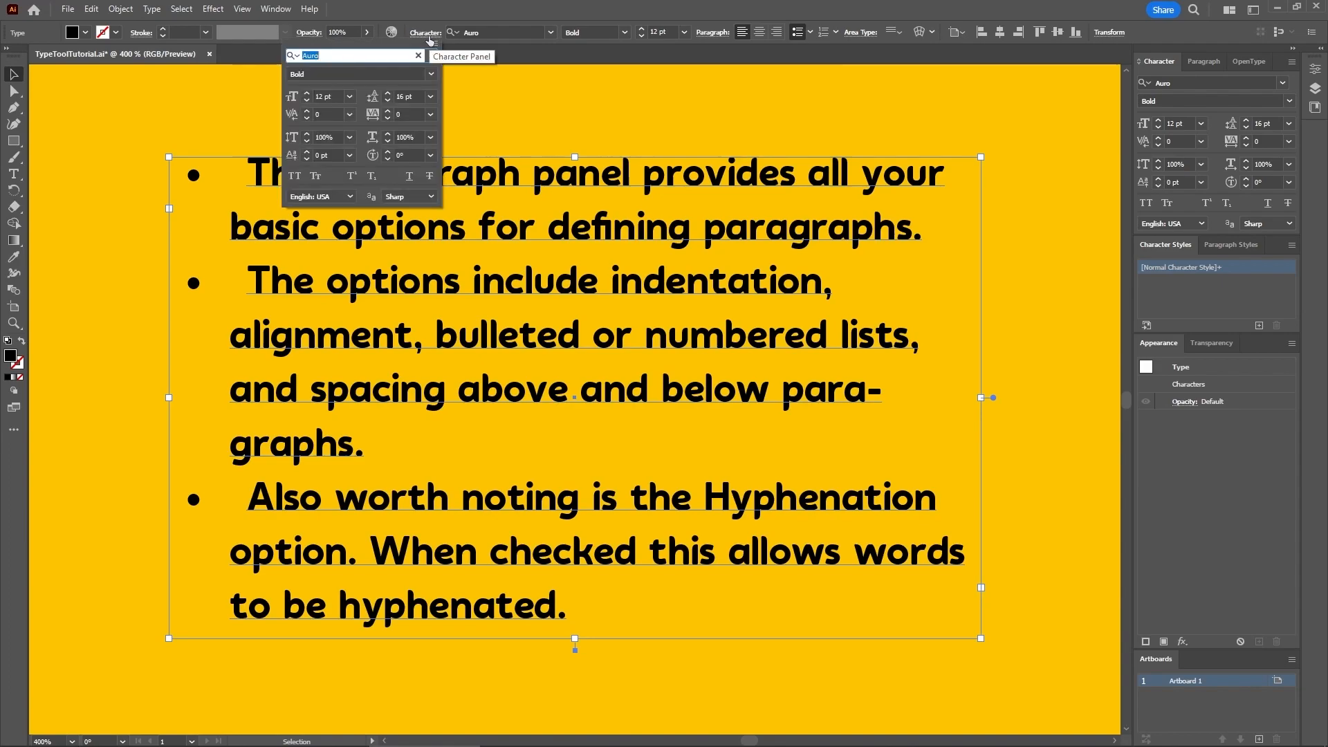
click(712, 33)
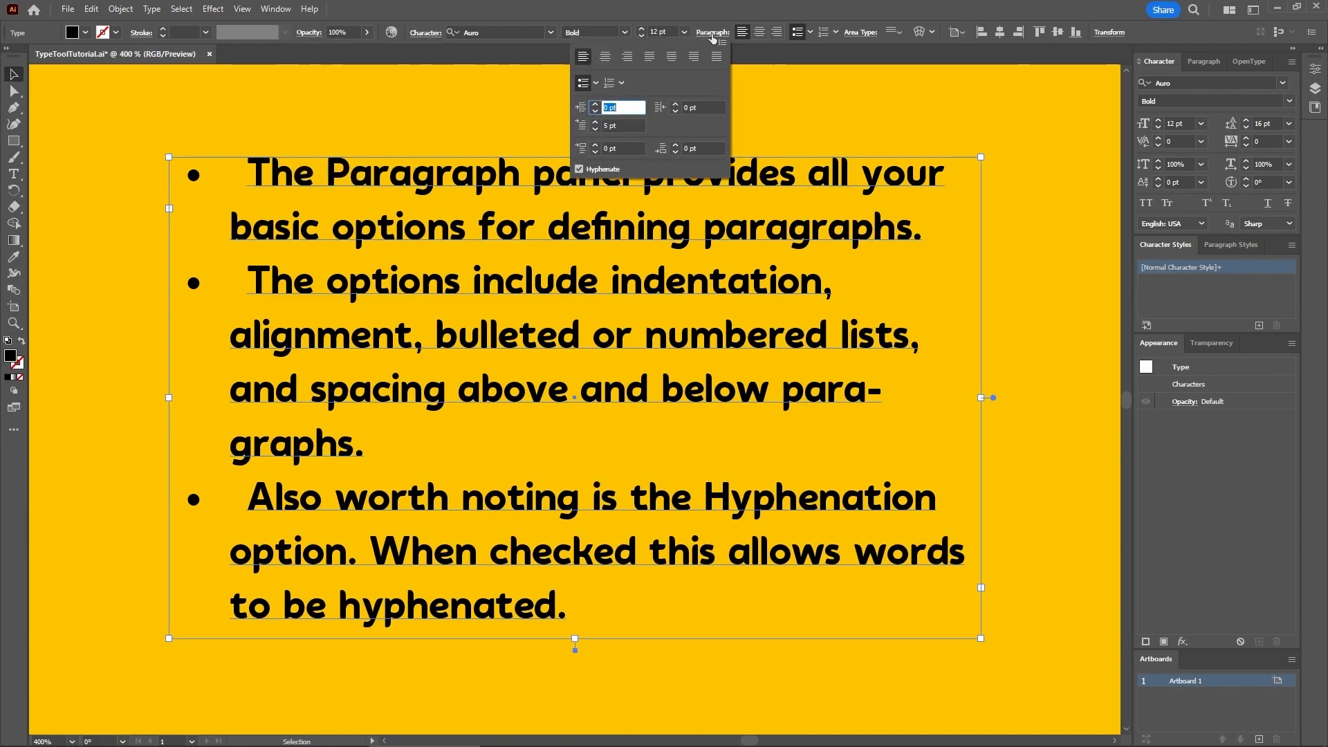
click(778, 53)
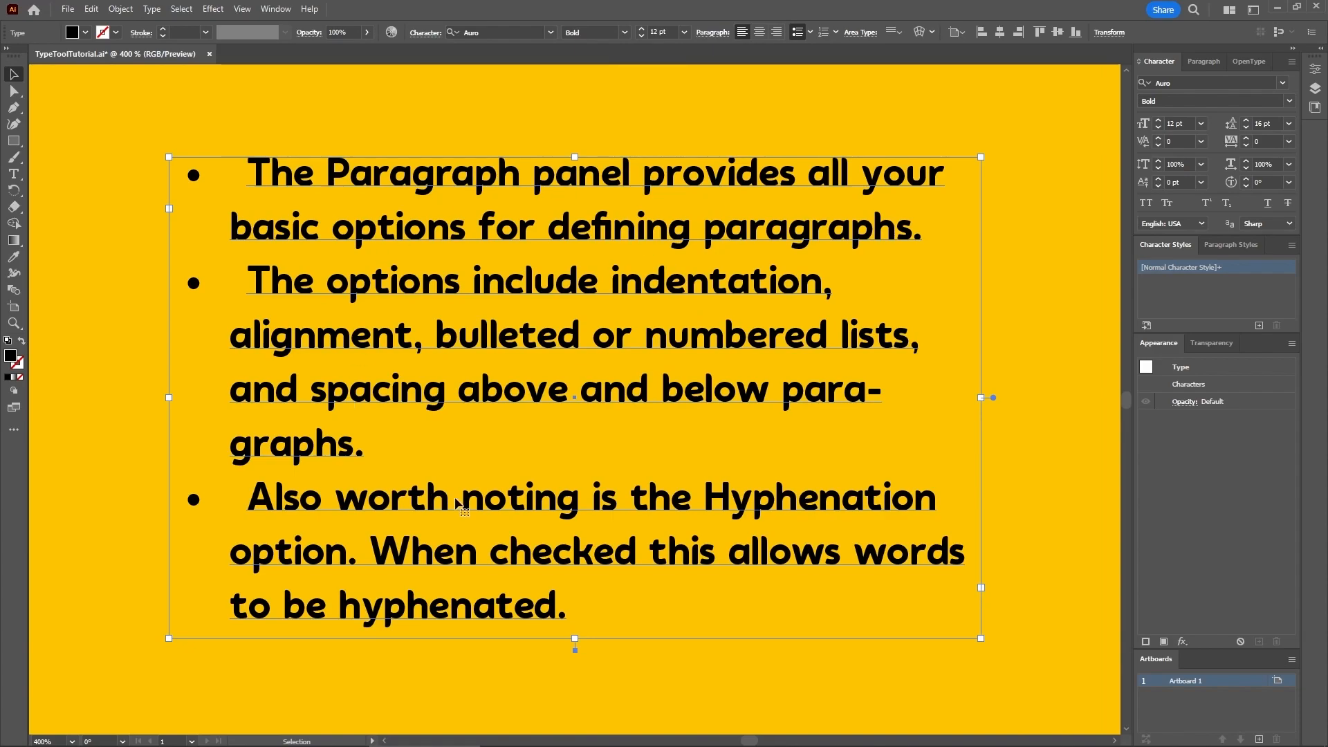
click(139, 118)
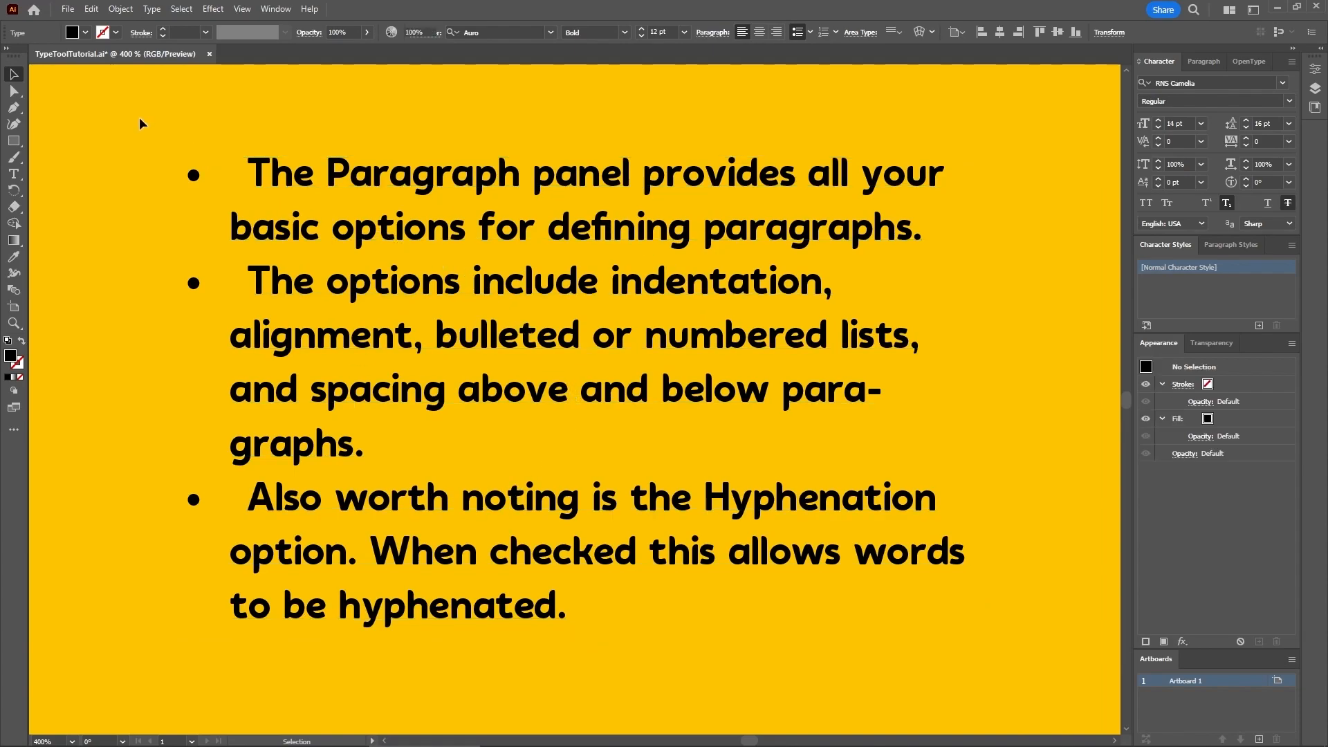
Replace the "y" of "Gly" with its alternate glyph and the "l" with its first suggested alternate, and finish editing
click(15, 175)
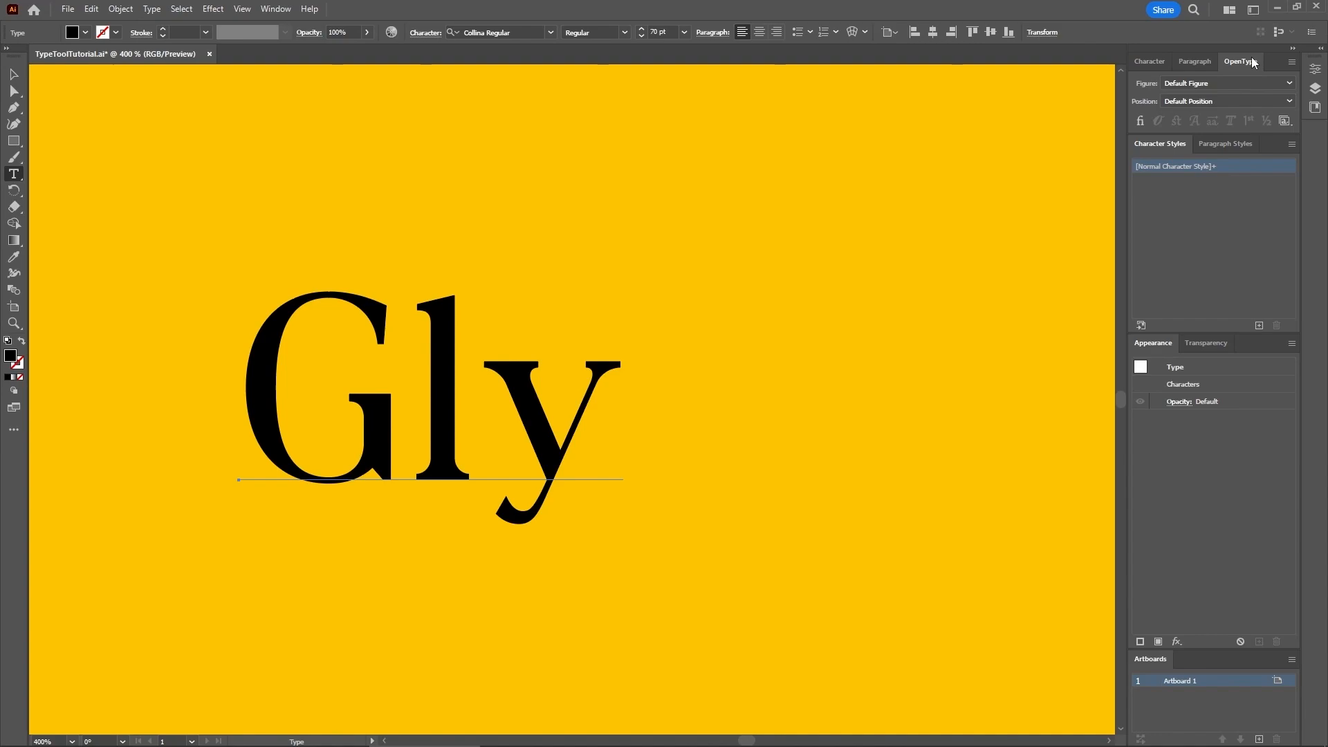
drag(600, 399, 527, 410)
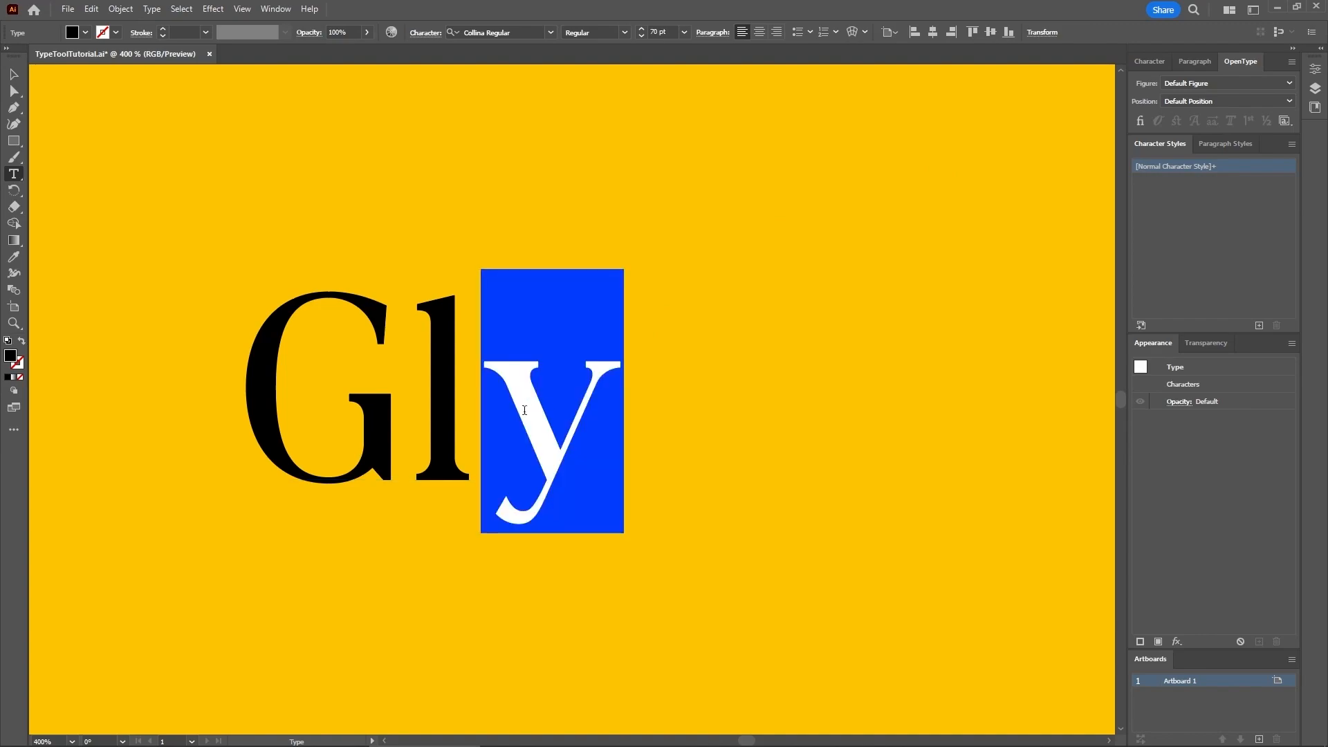
click(632, 544)
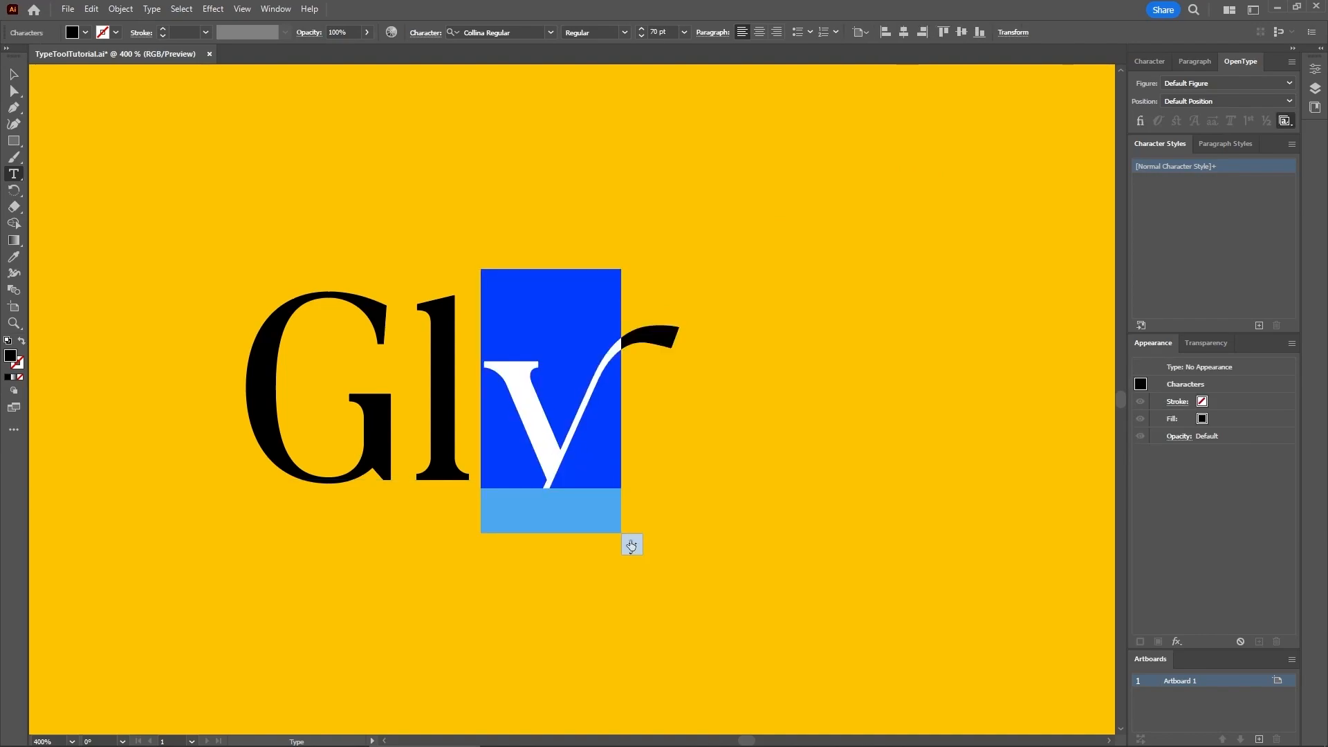
drag(478, 413, 433, 413)
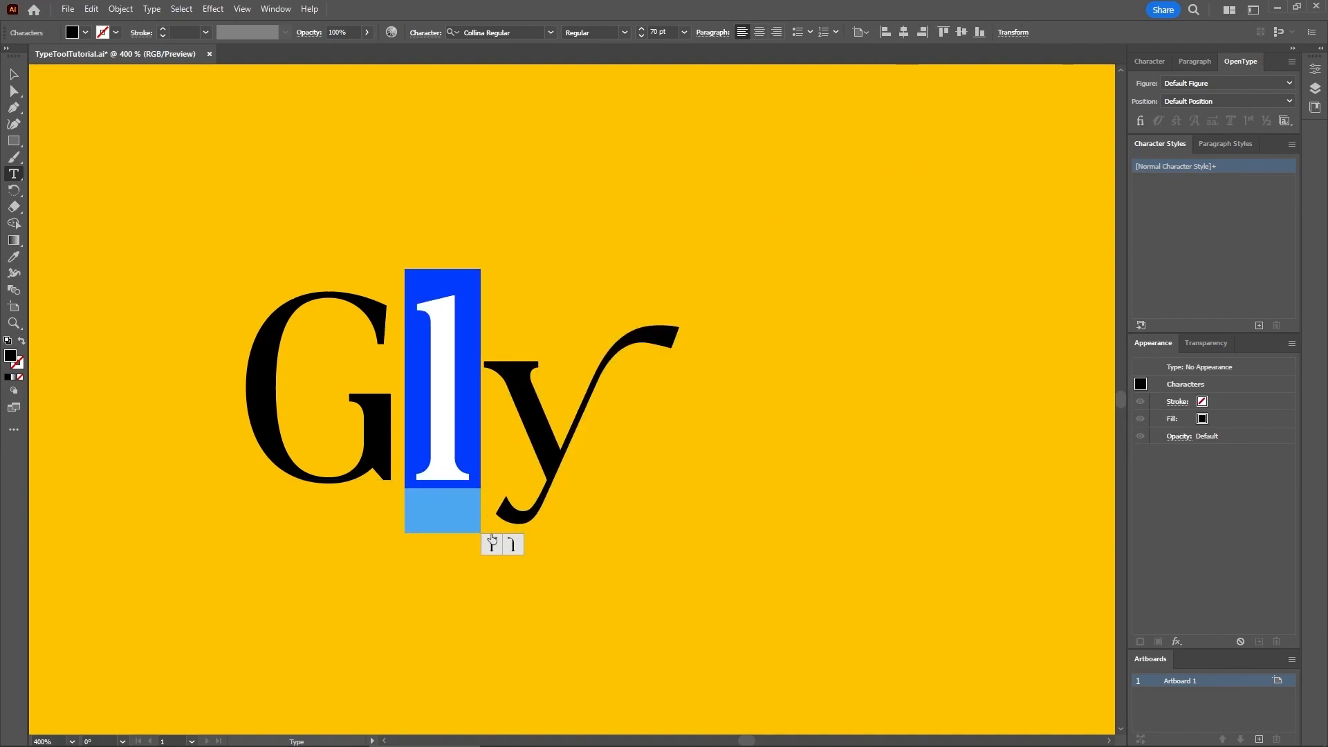
click(492, 545)
key(Escape)
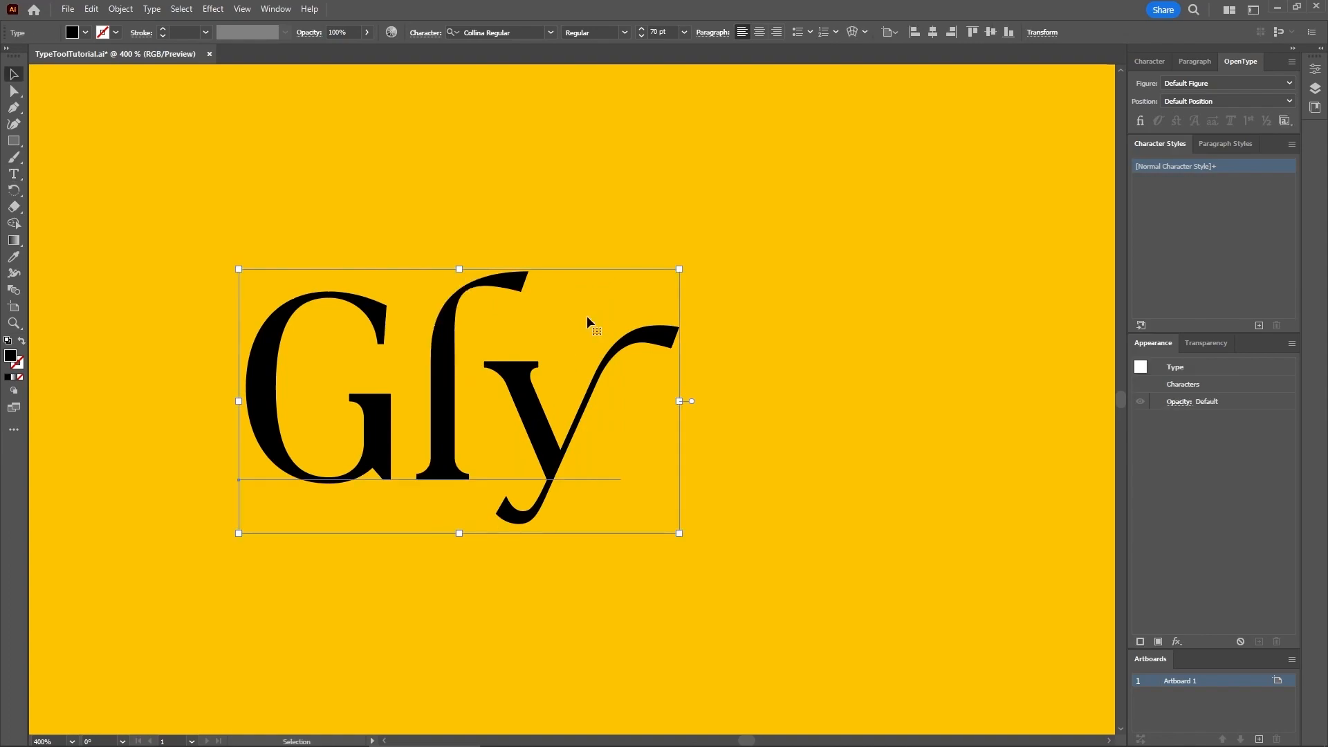
Open the Glyphs panel and browse the characters of the Collina Regular font
click(276, 8)
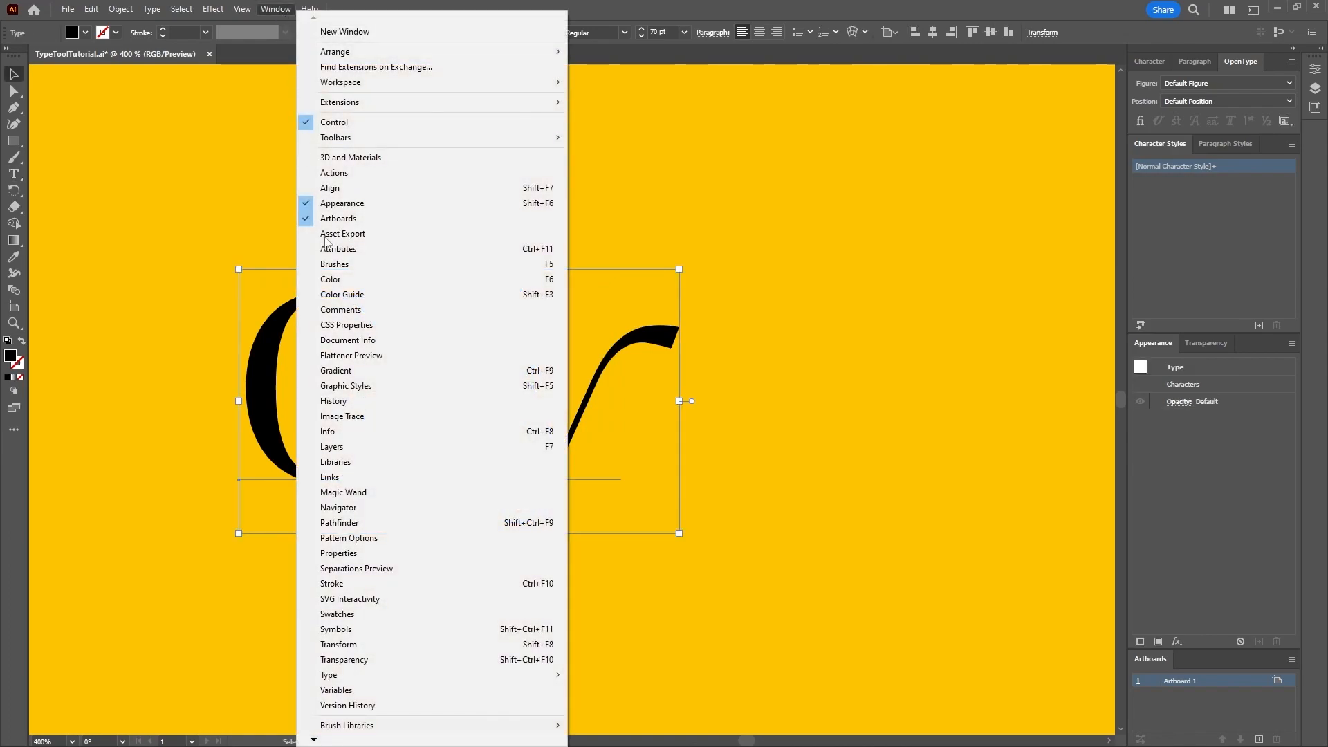
mouse_move(365, 676)
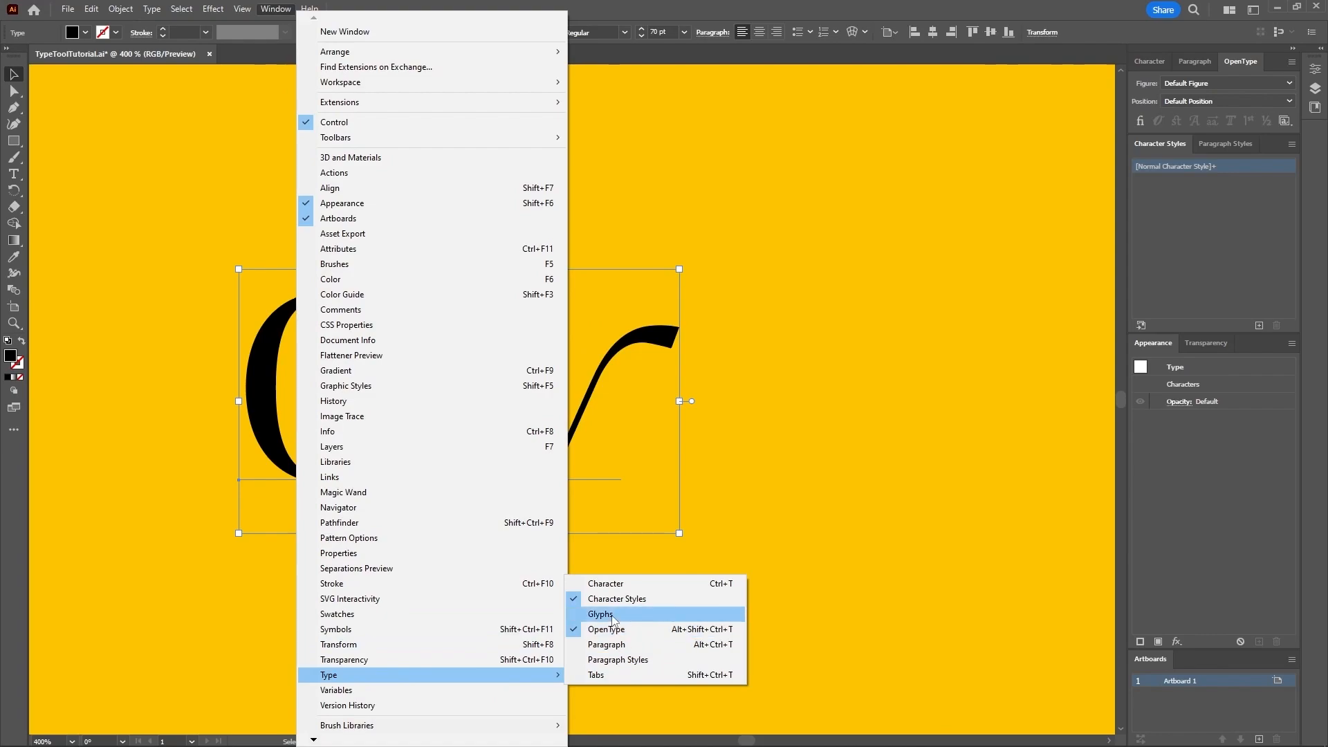
click(601, 614)
scroll(1107, 206, up, 5)
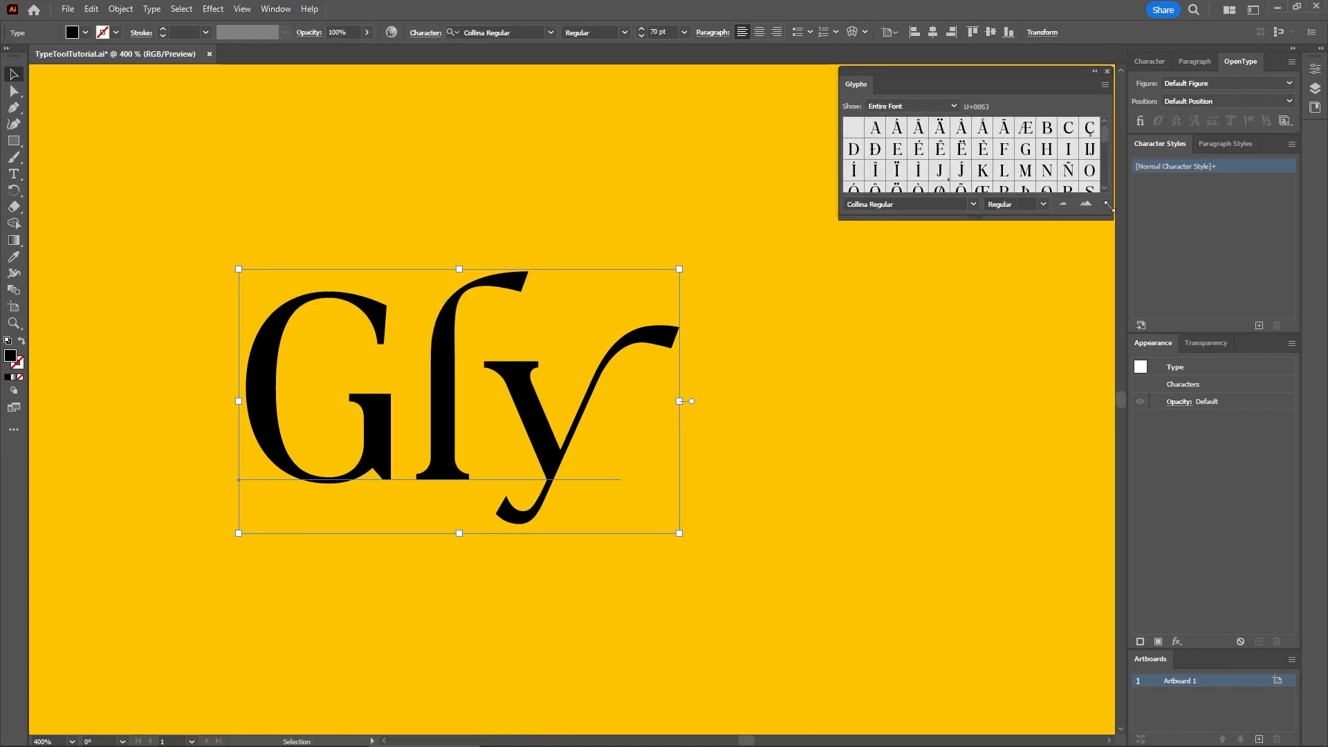
Show all alternates in the Glyphs panel and append the alternate "p" and "h" glyphs to the end of "Gly"
click(952, 106)
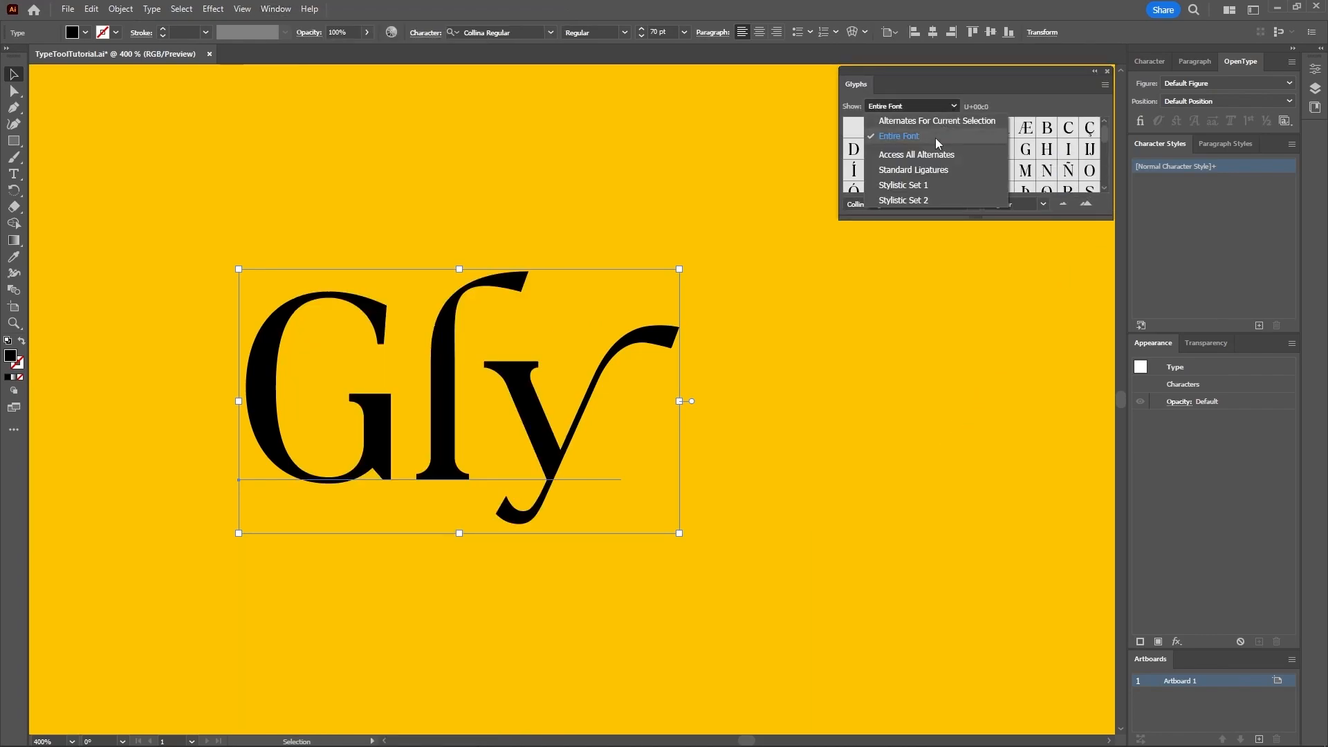
click(923, 157)
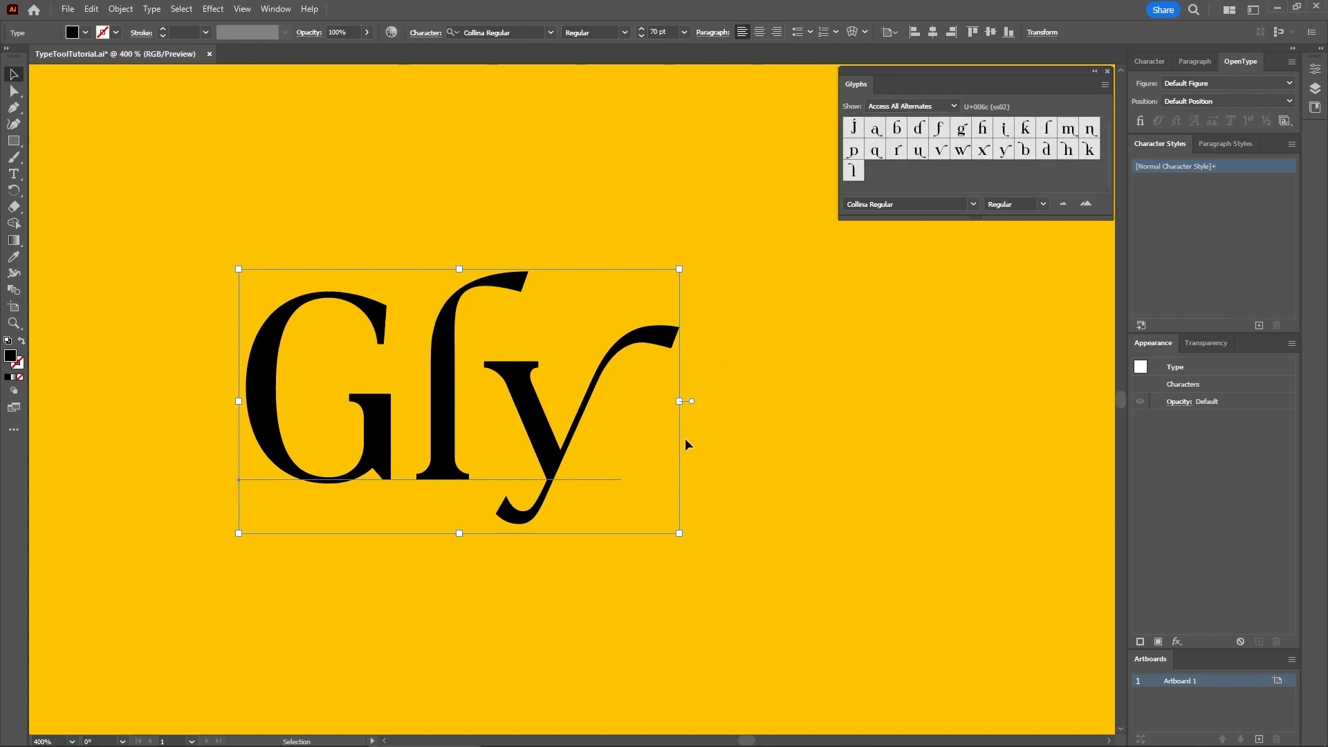
double_click(587, 416)
double_click(571, 421)
click(591, 422)
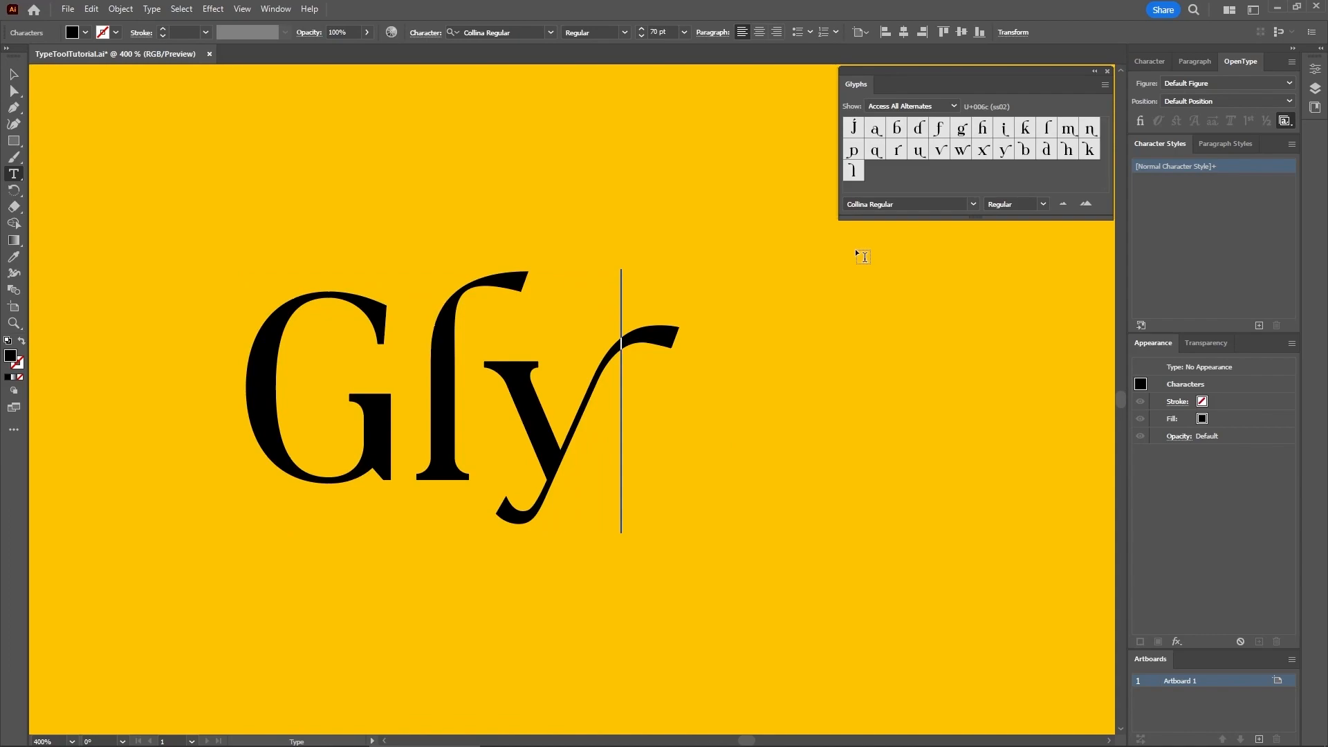
double_click(855, 152)
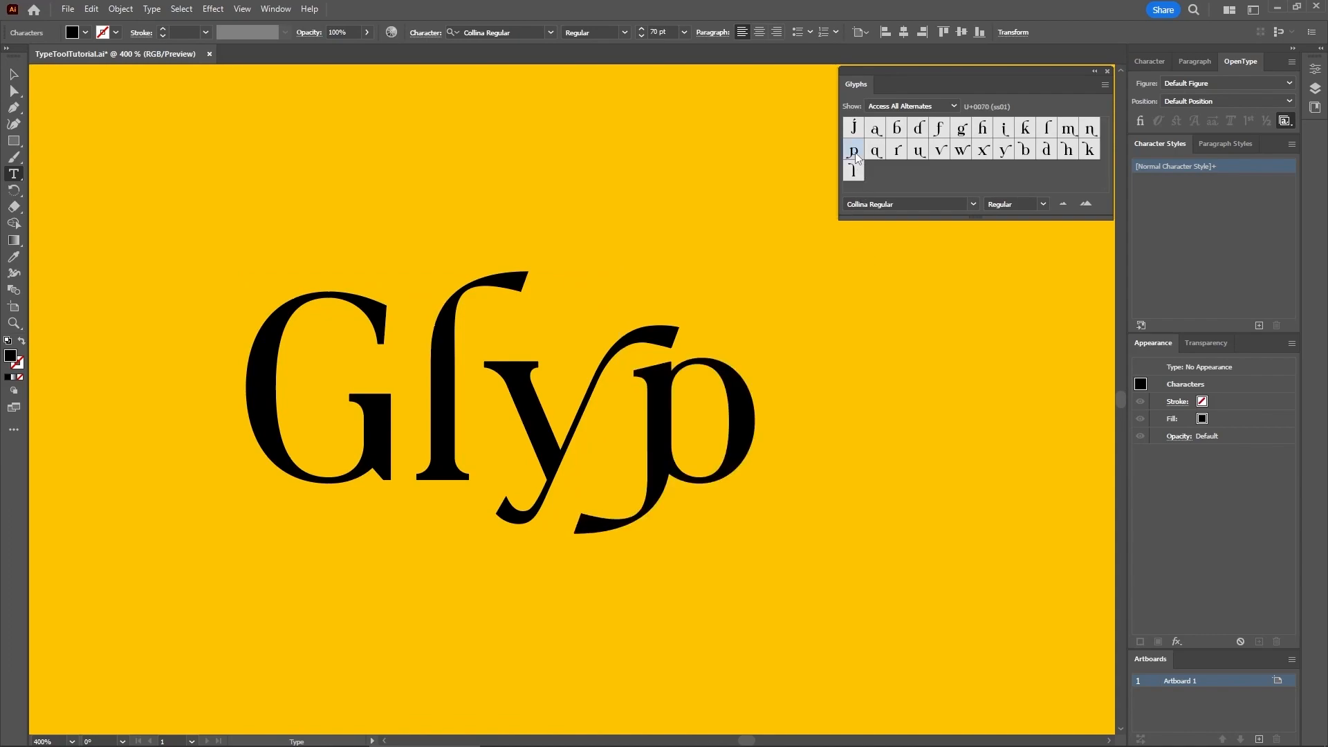
double_click(982, 128)
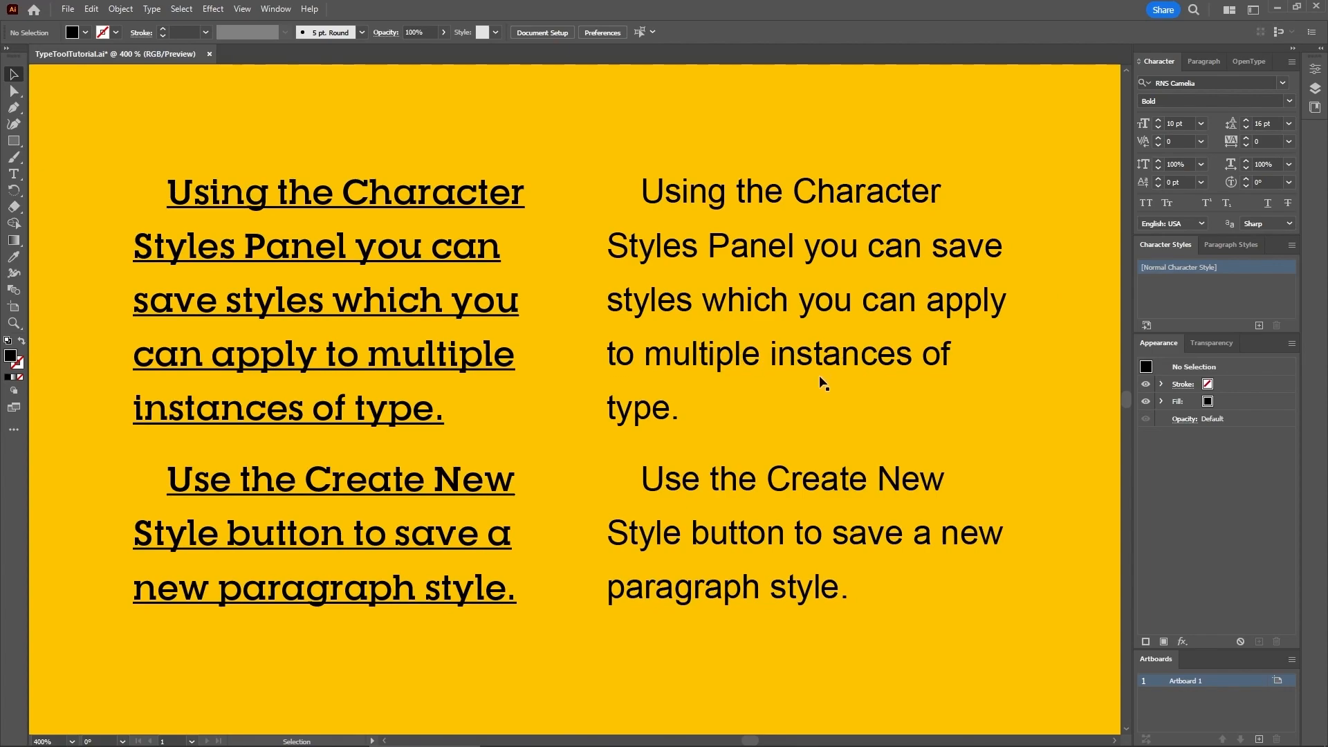
Save the underlined text's formatting as a new character style, apply it to the plain Arial block, and deselect
click(409, 267)
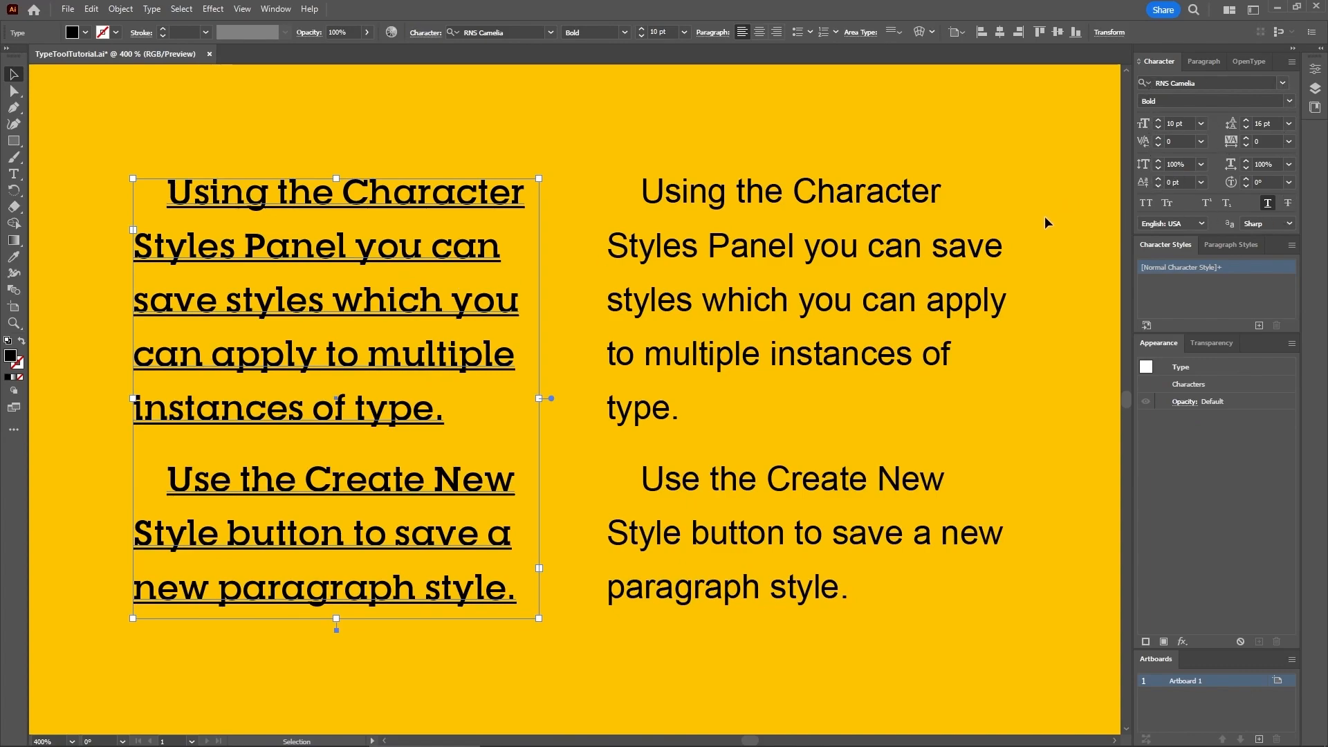
click(1260, 326)
click(880, 269)
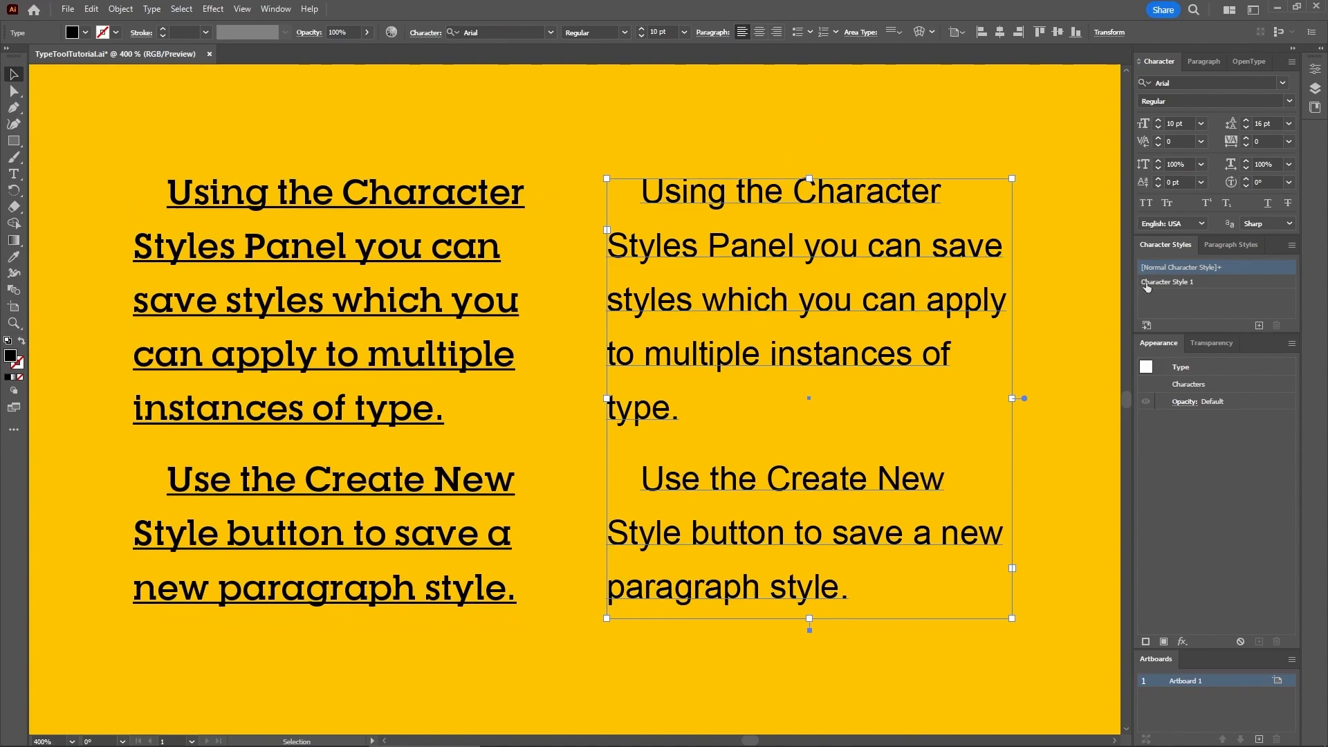
click(1169, 284)
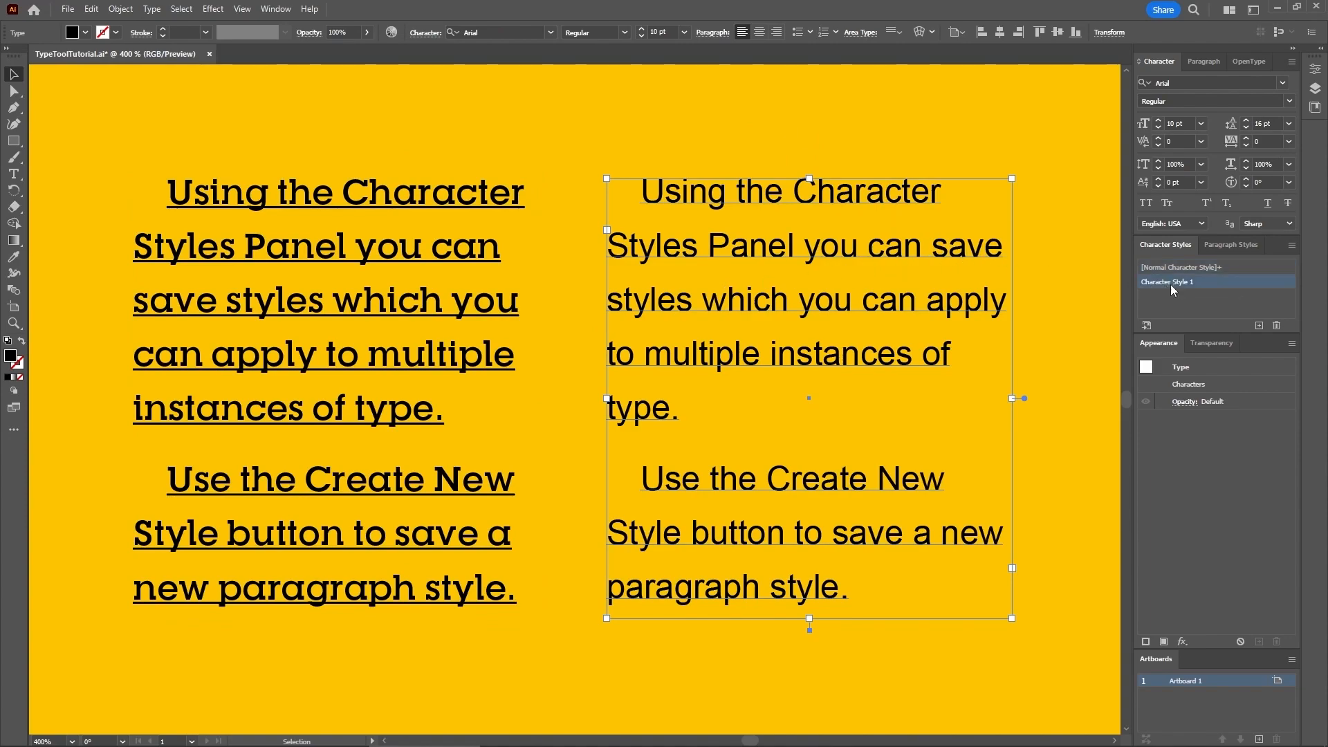
click(703, 108)
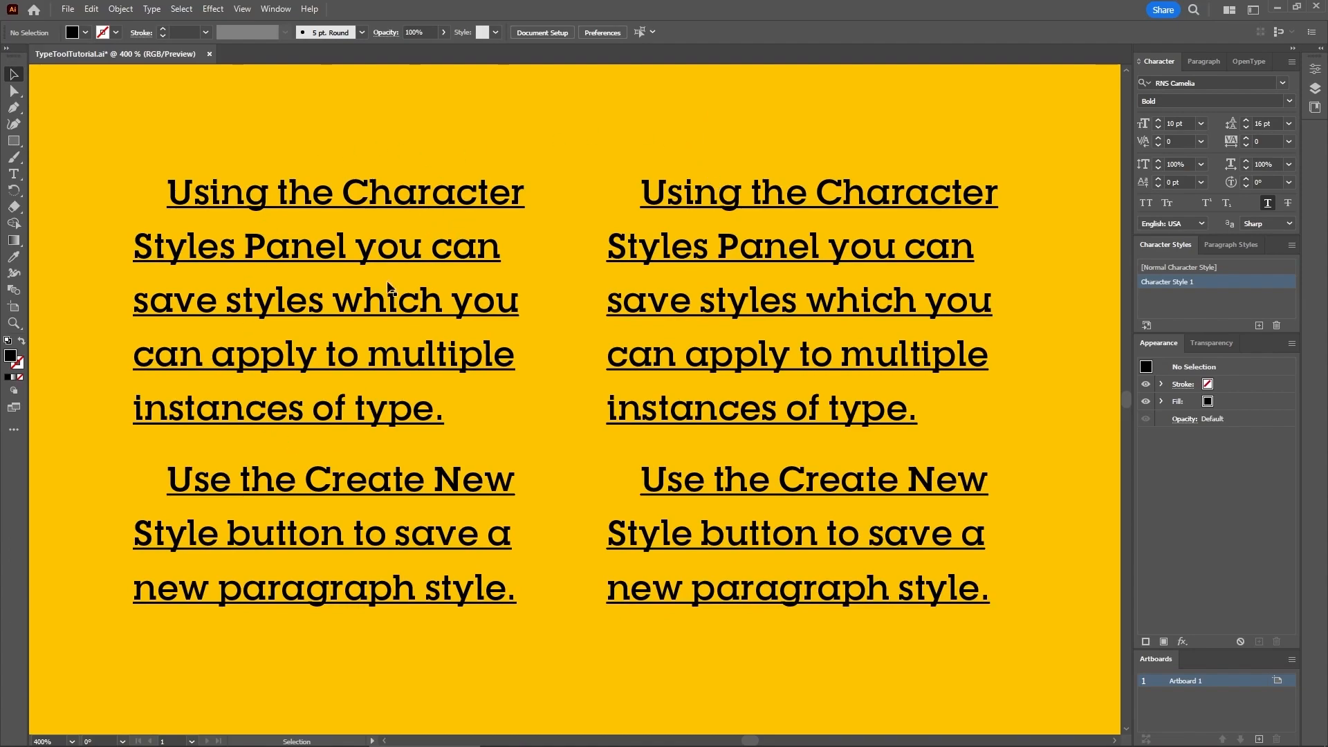
Remove the underline from the first text block, redefine Character Style 1 from it, and deselect
click(450, 256)
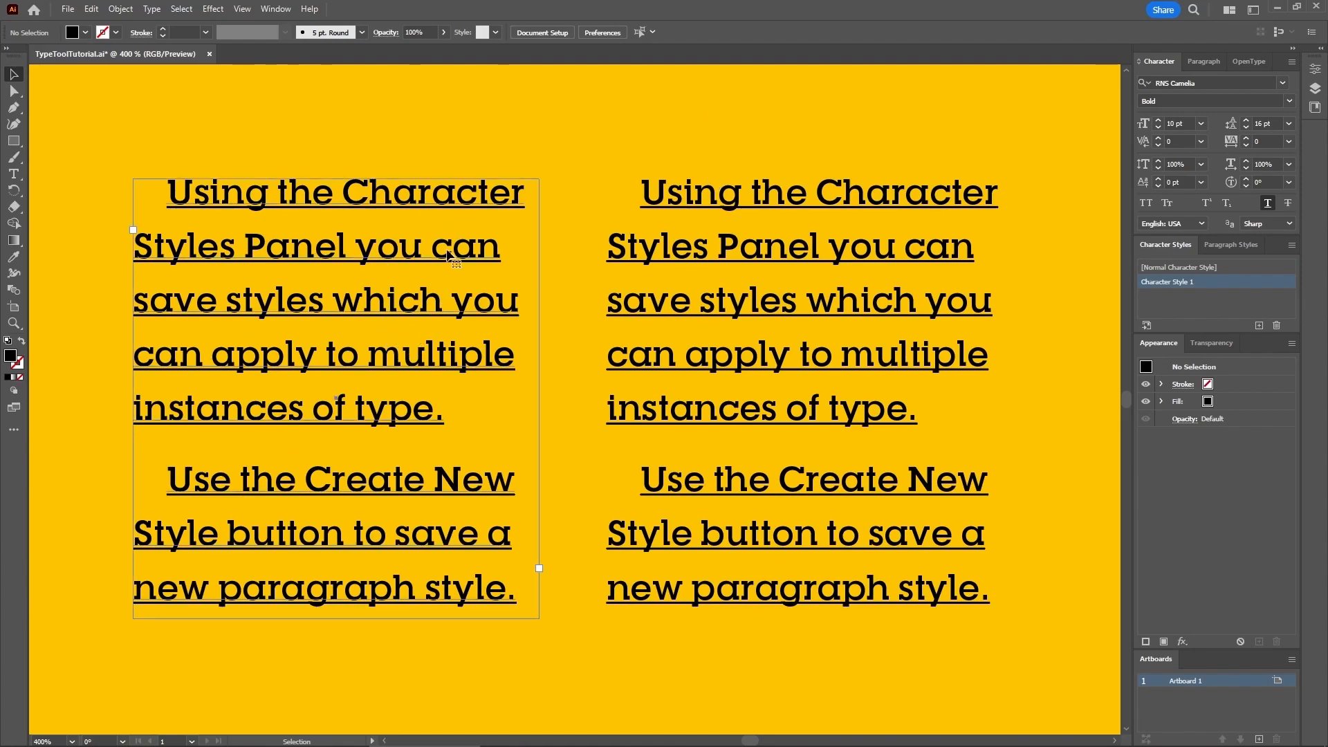
click(1203, 285)
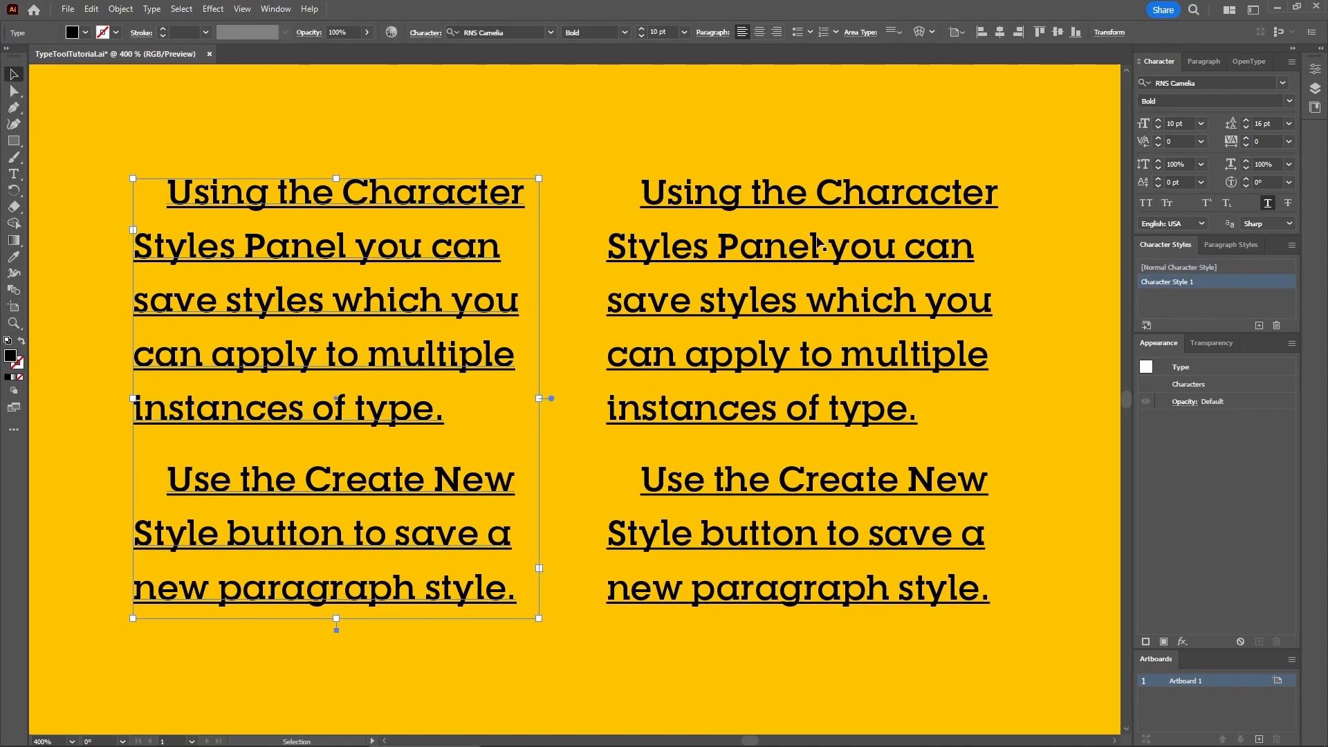
click(1268, 203)
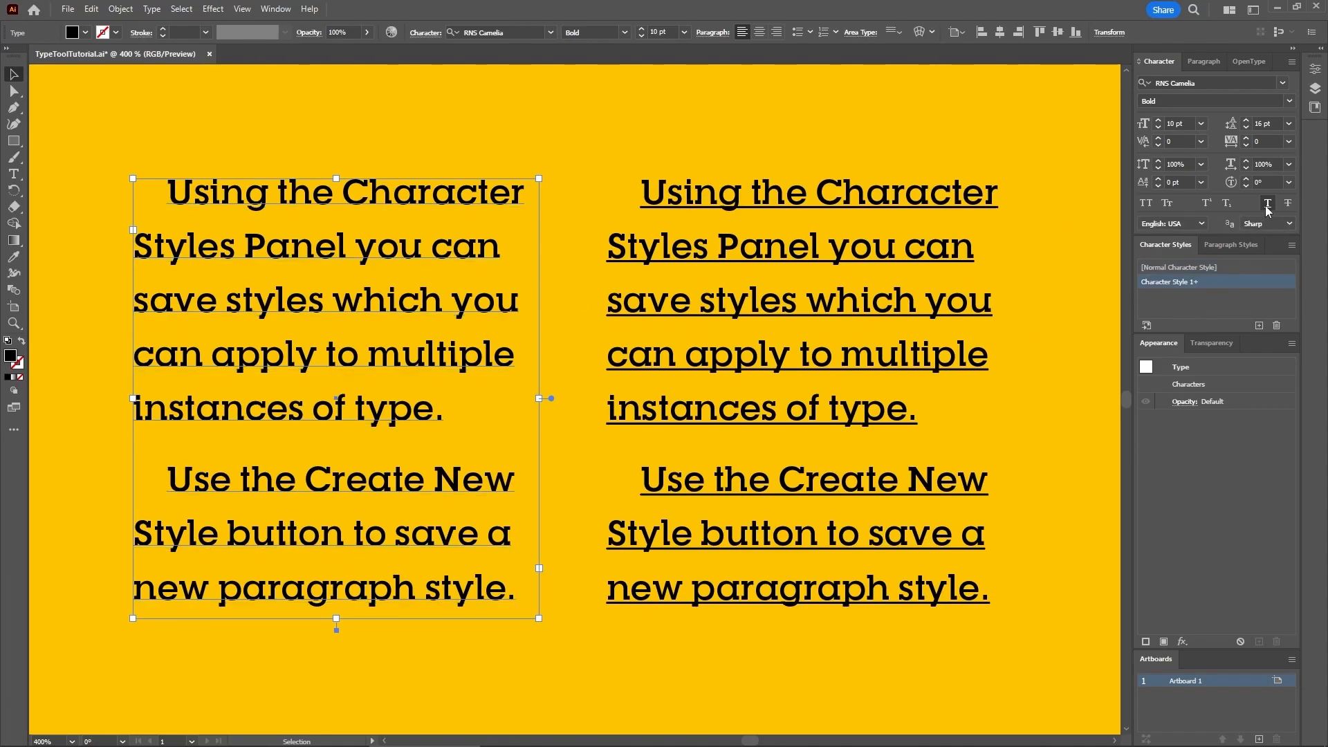
click(1291, 246)
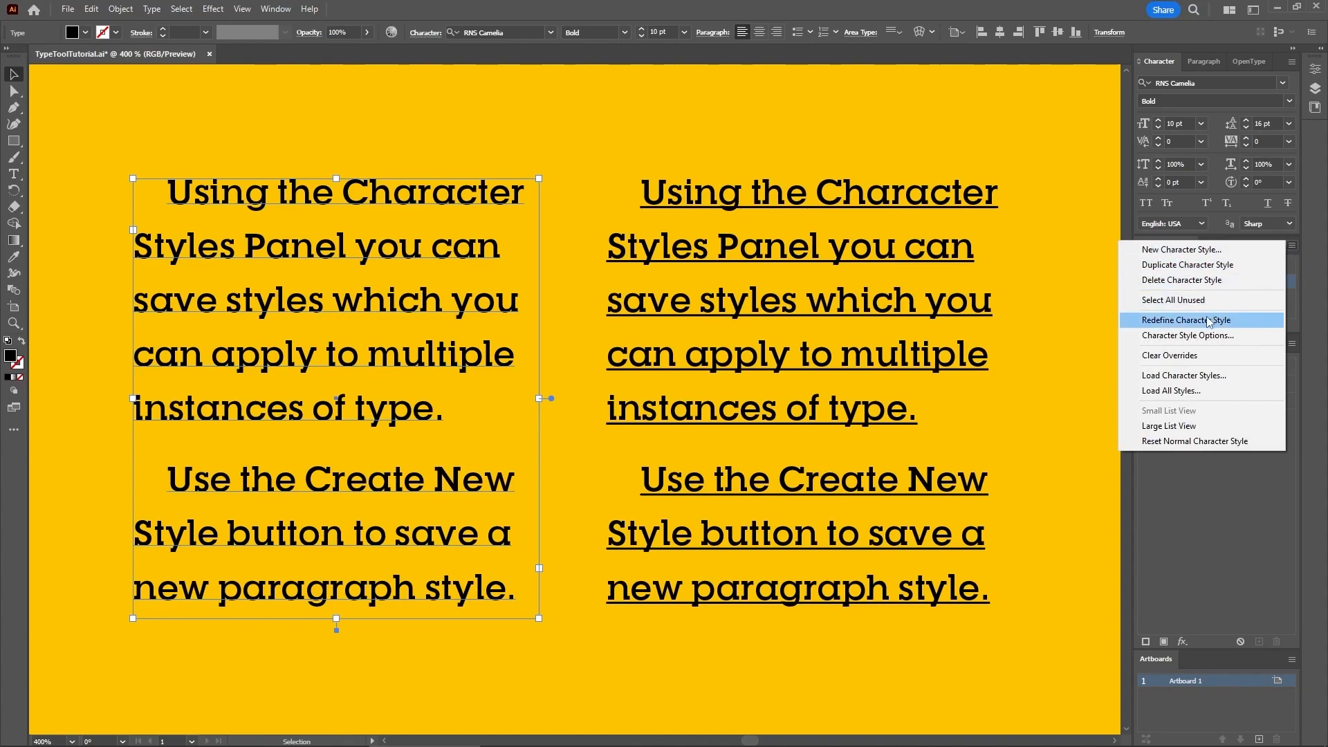
click(1197, 325)
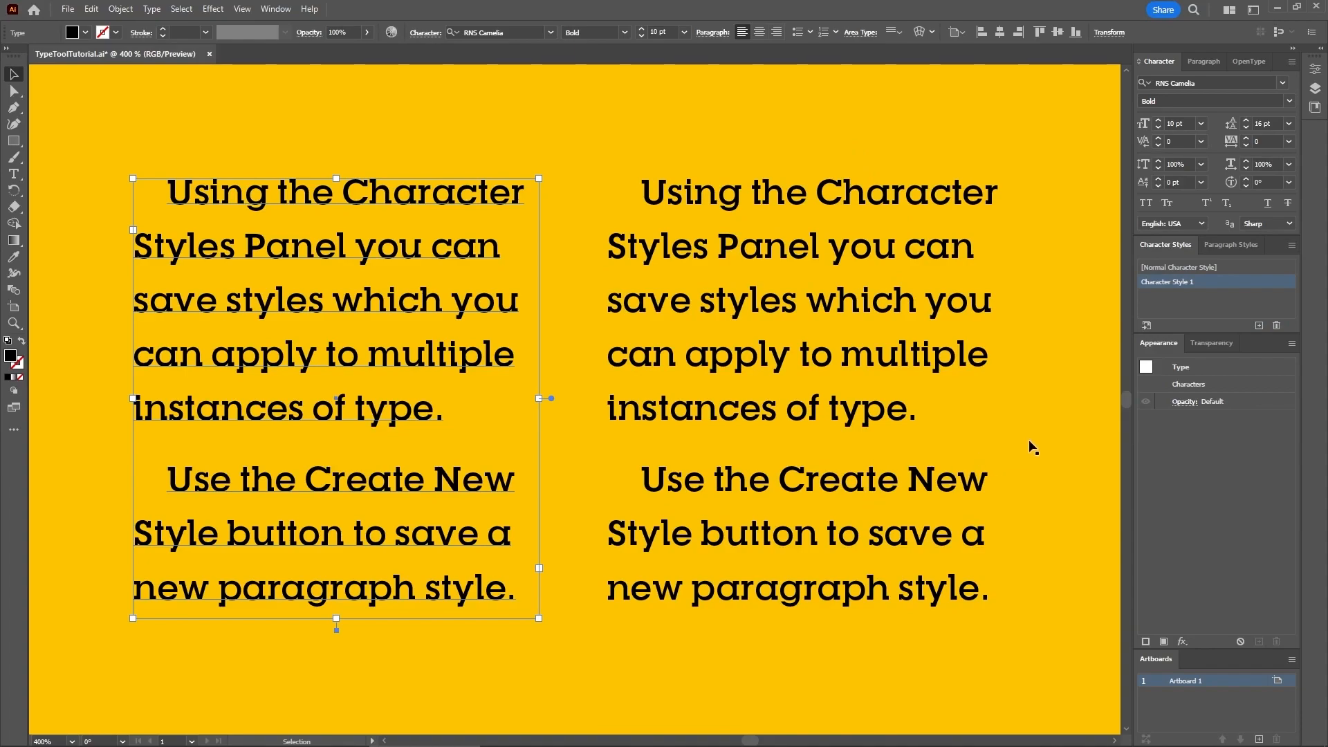
click(1076, 342)
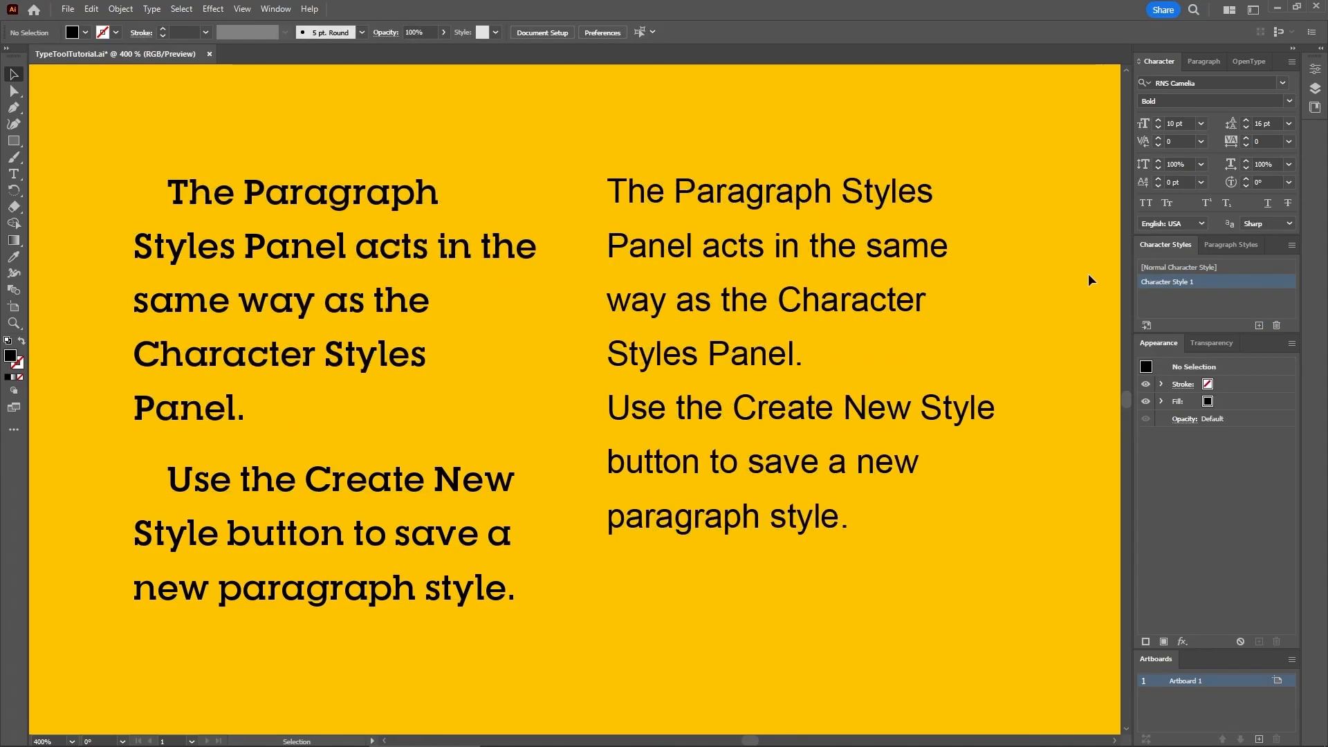
Create a paragraph style from the bold indented text block and apply it to the plain Arial block
click(1232, 245)
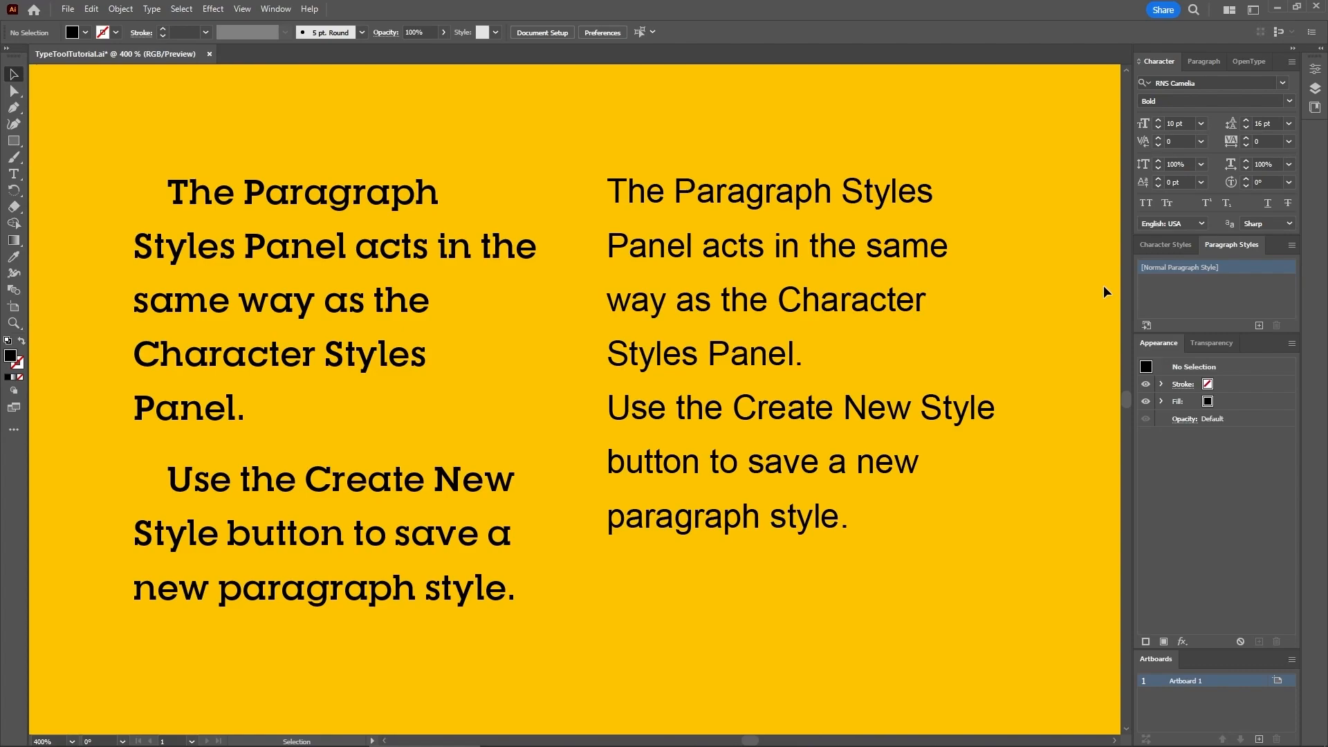
click(379, 307)
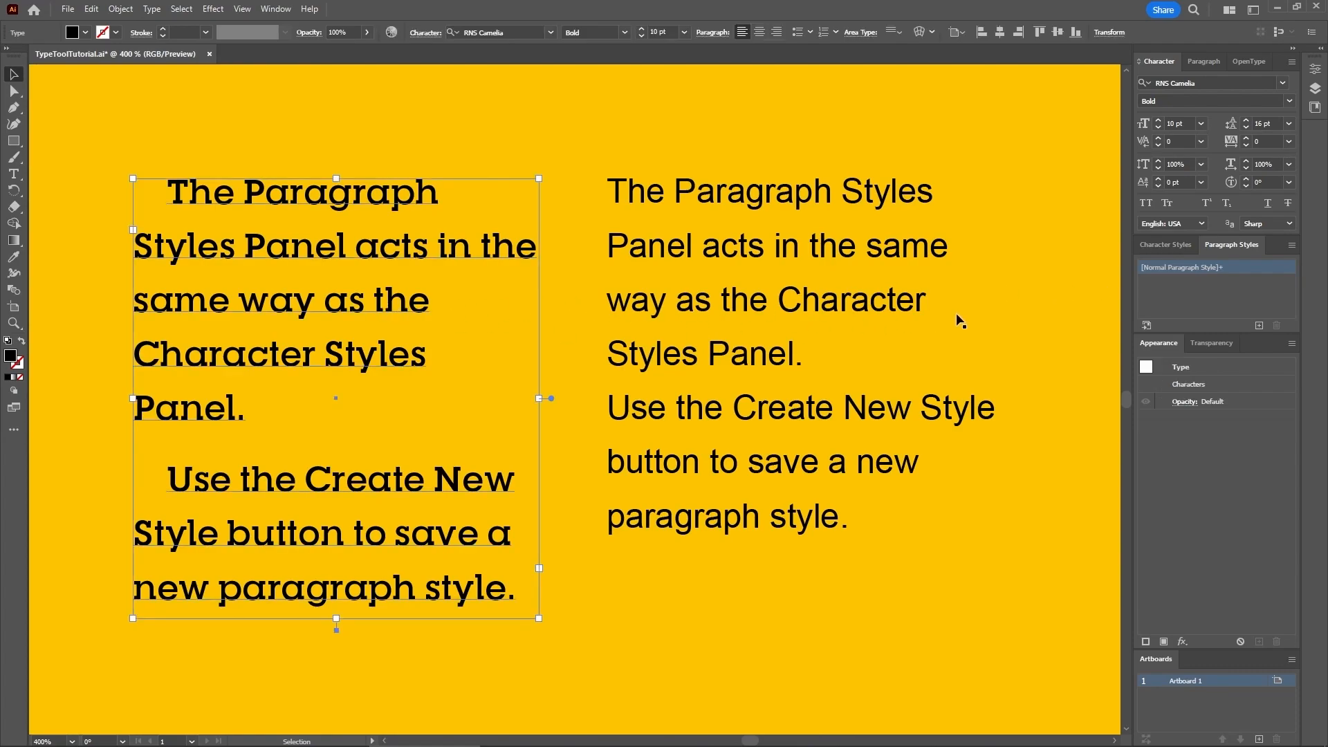
click(1259, 325)
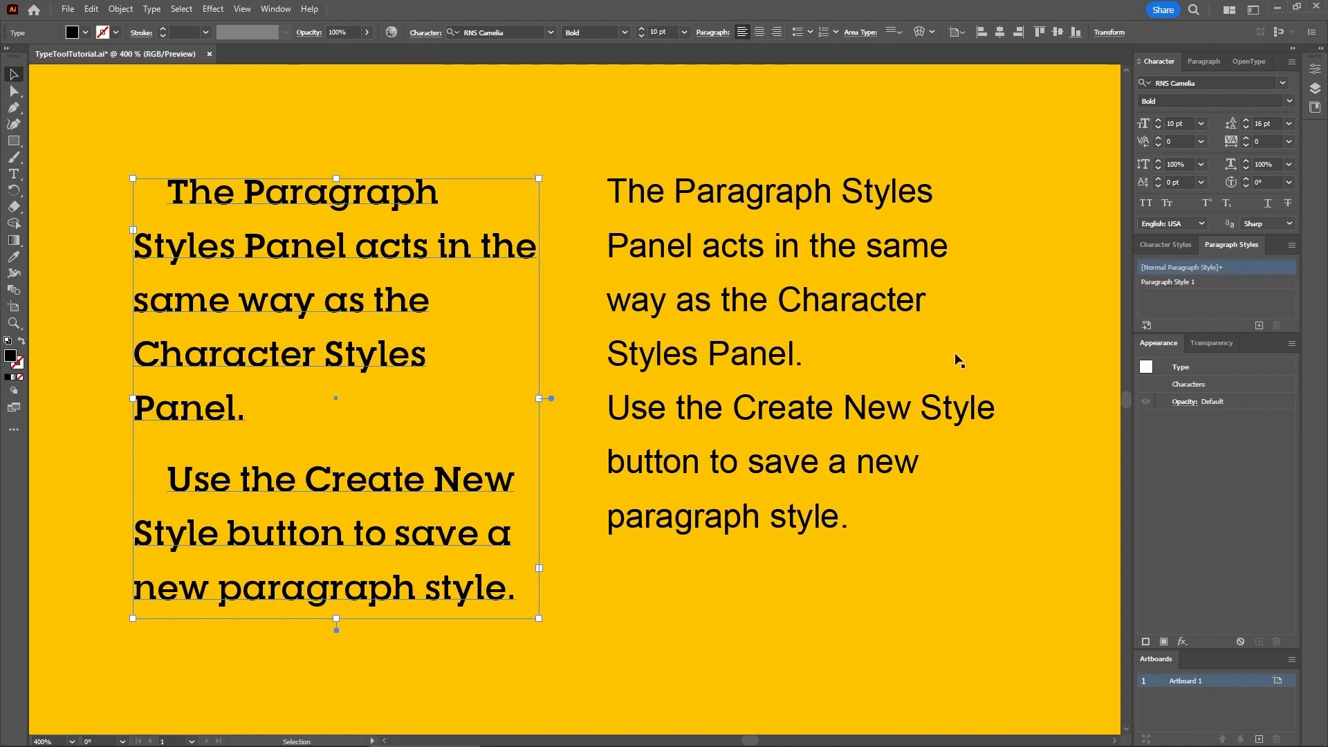
click(806, 313)
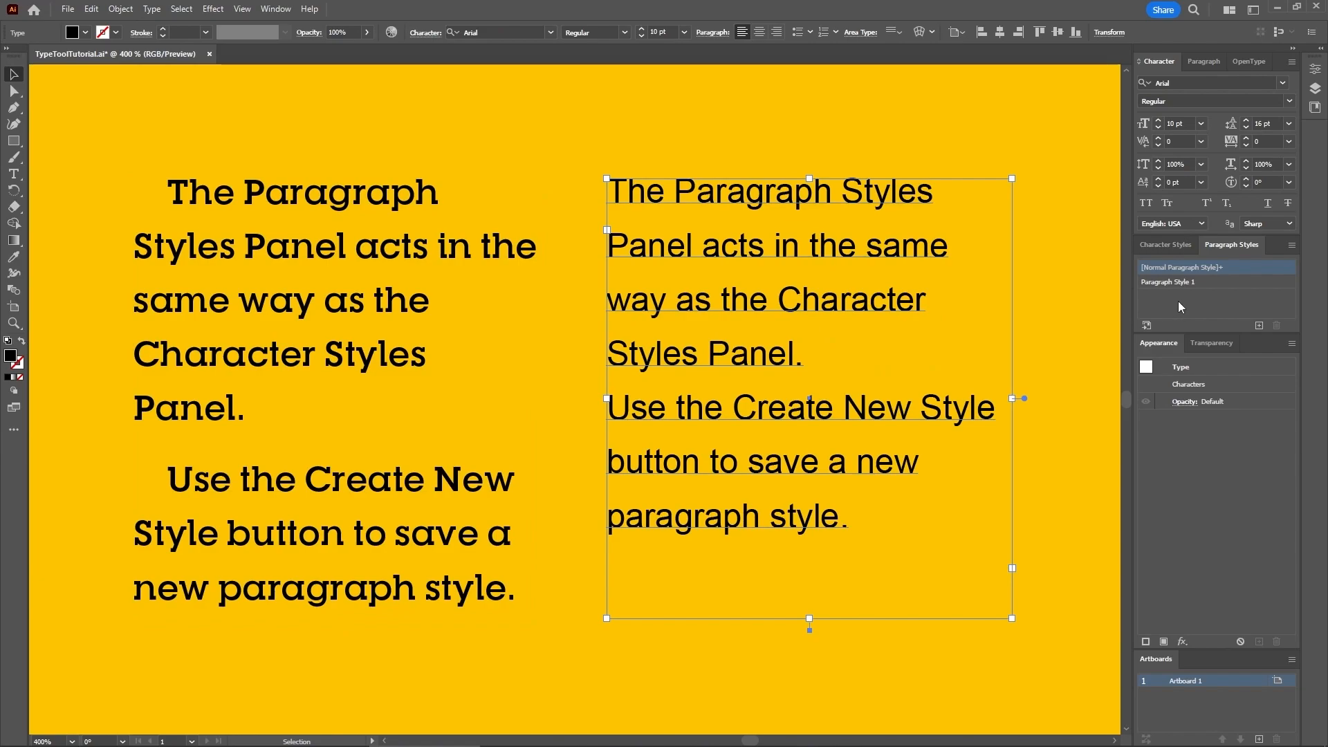
click(1204, 282)
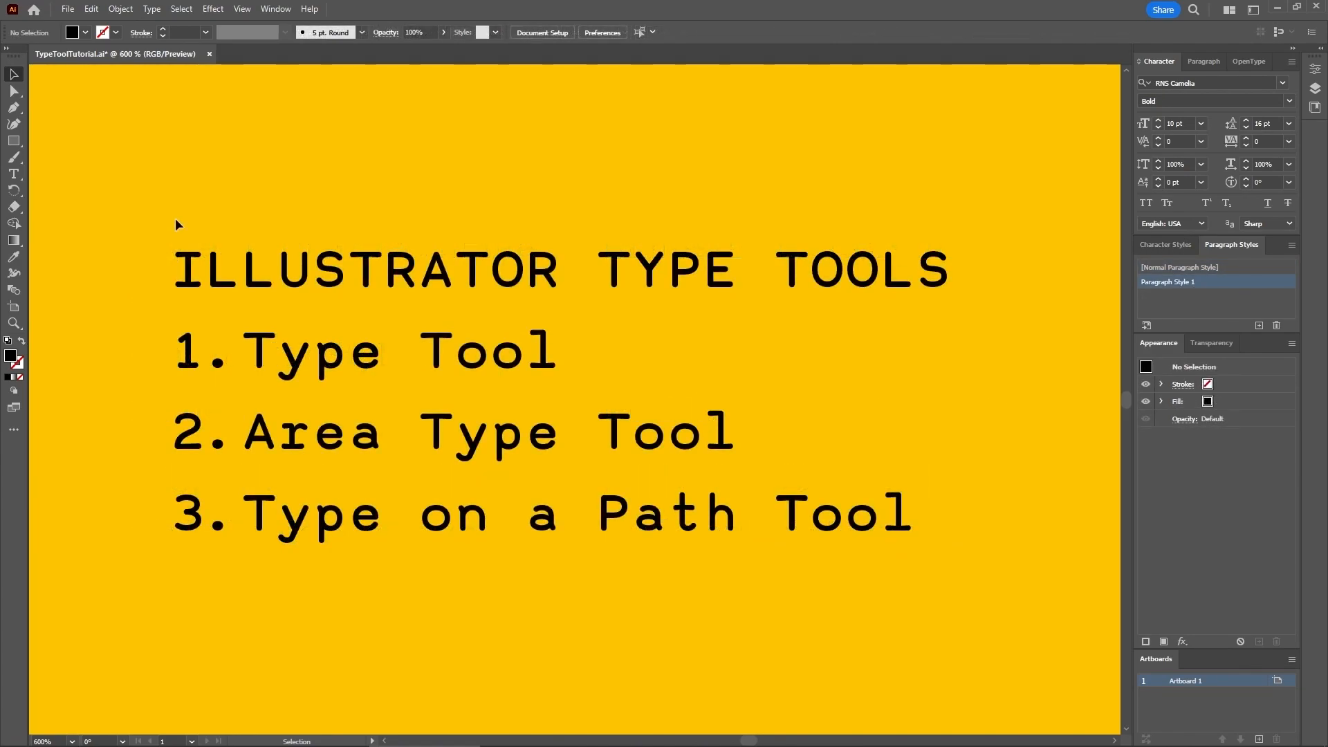
Open the Tabs panel for the numbered type tools list and add left-justified tab stops at 6 px and about 29.86 px
click(251, 278)
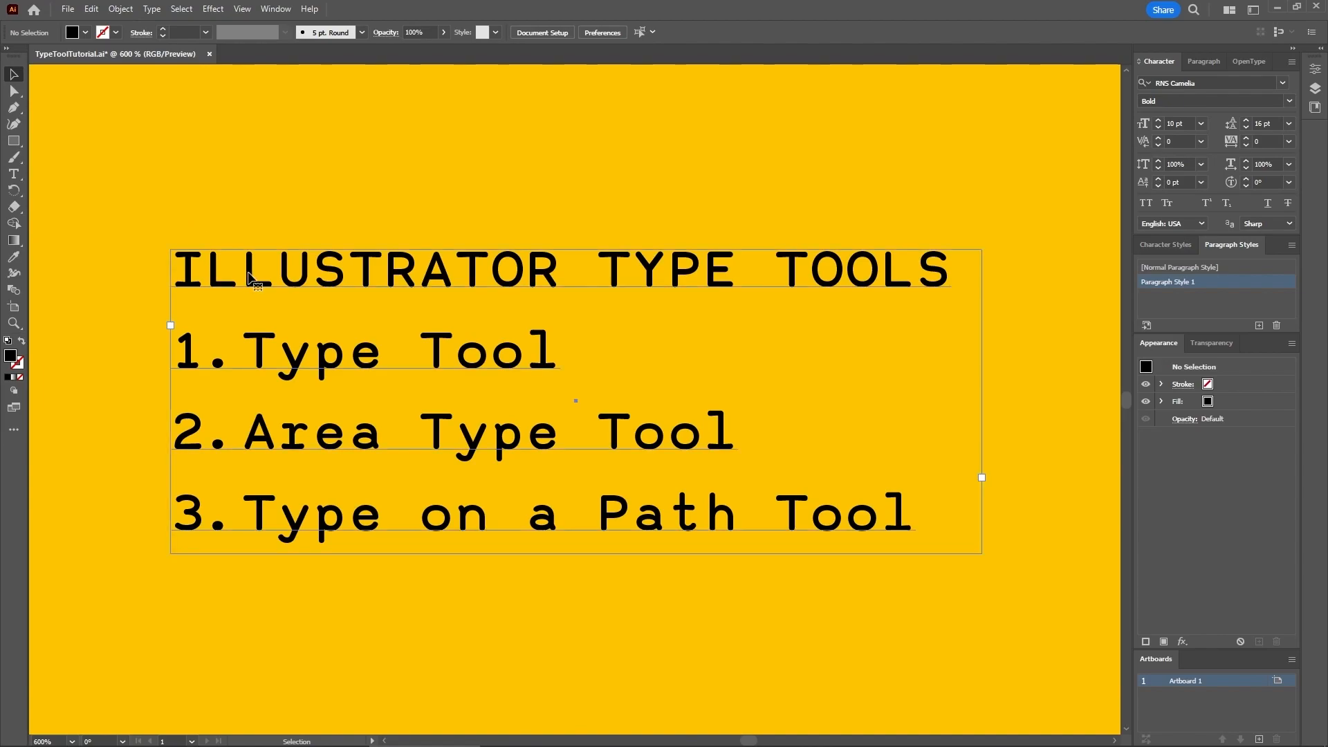
click(276, 9)
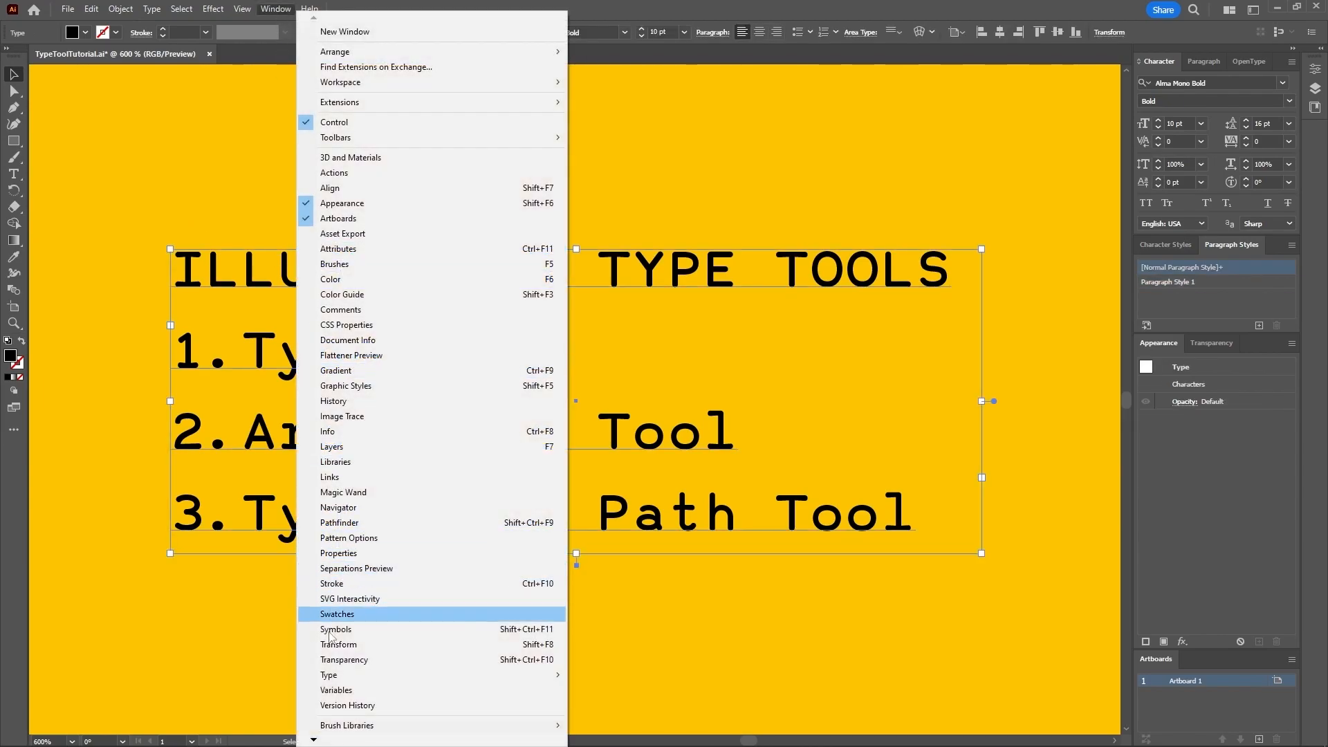
mouse_move(329, 676)
click(630, 676)
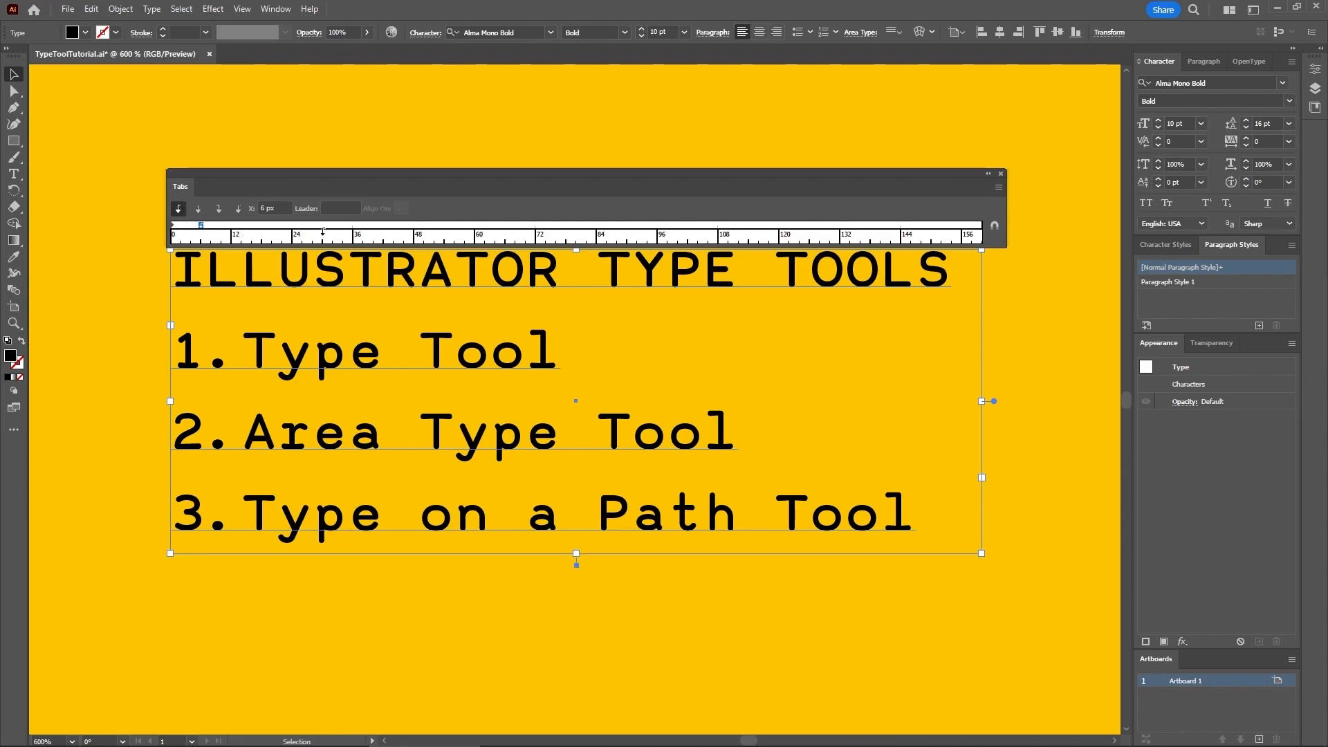
click(322, 223)
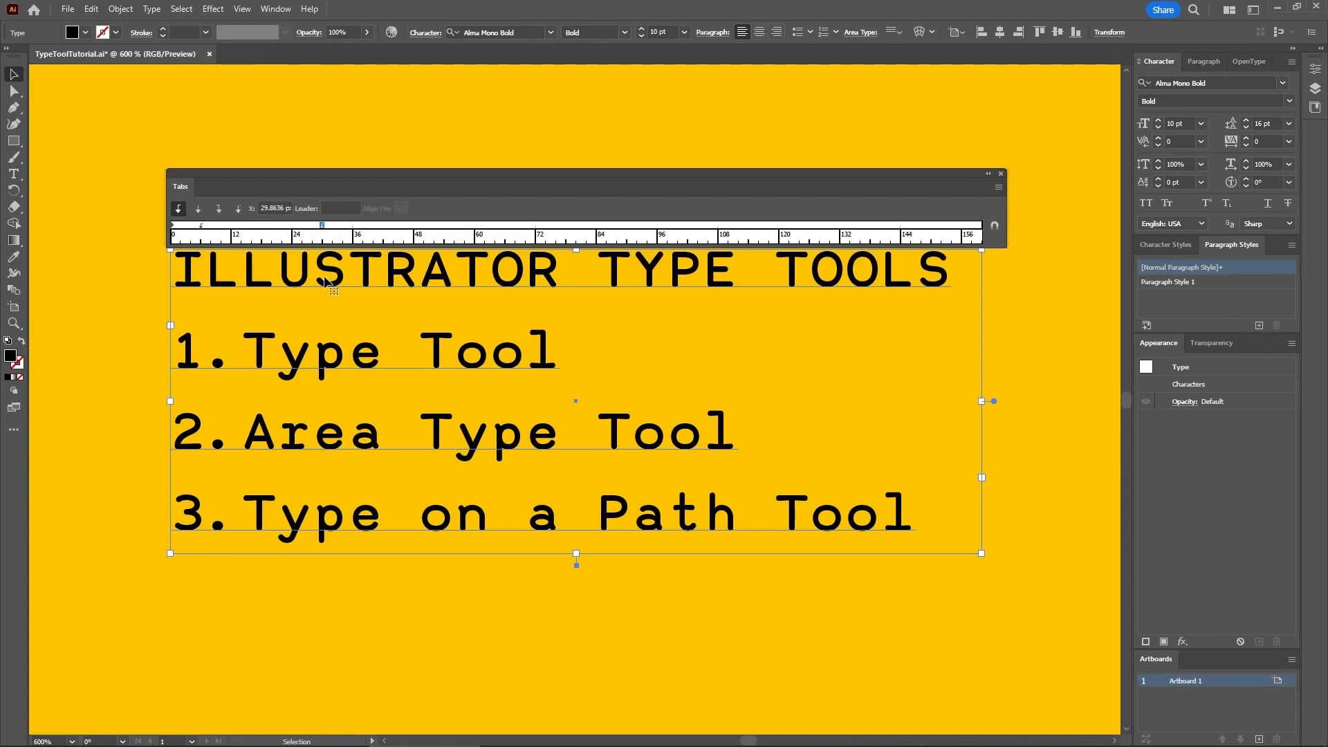
Insert a tab before and after the number of each of the three list items, and finish editing the text
double_click(187, 356)
triple_click(187, 357)
click(187, 356)
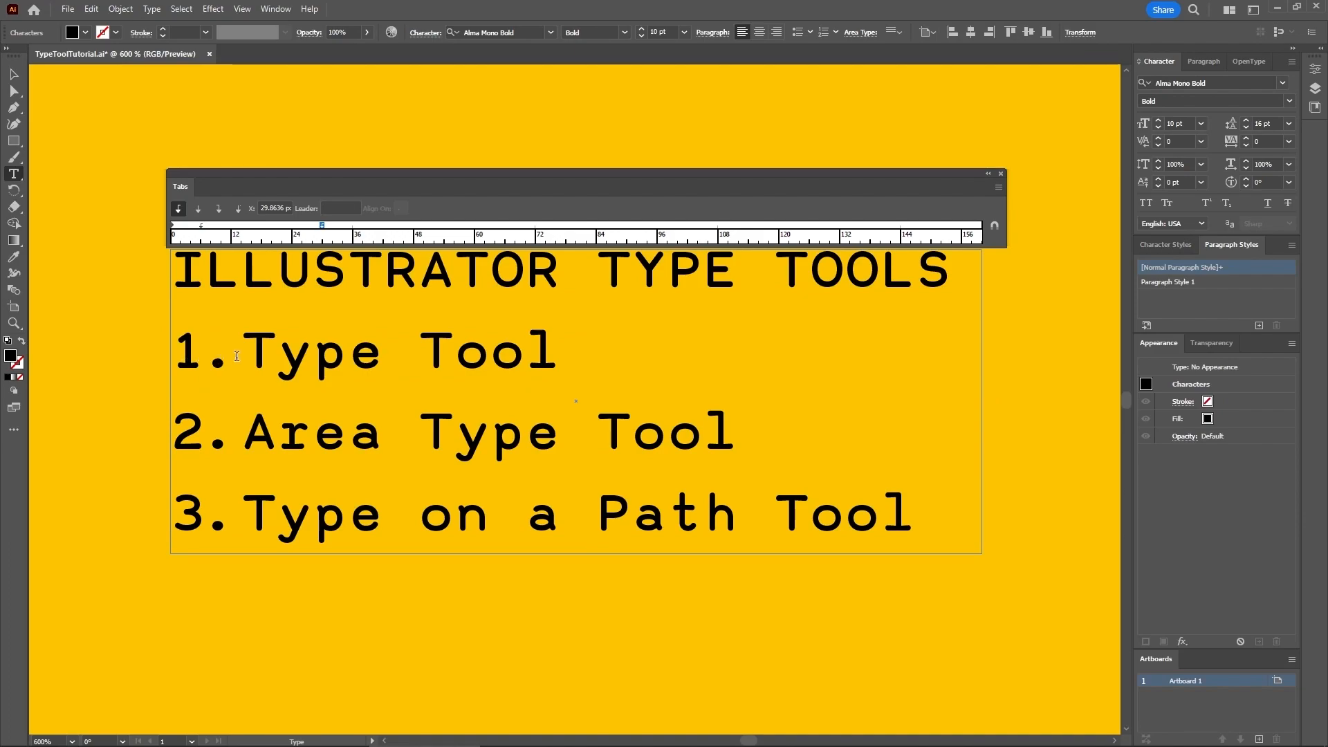
key(Tab)
key(Right)
key(Right)
key(Tab)
click(182, 425)
key(Tab)
key(Right)
key(Right)
key(Tab)
click(183, 514)
key(Tab)
key(Right)
key(Right)
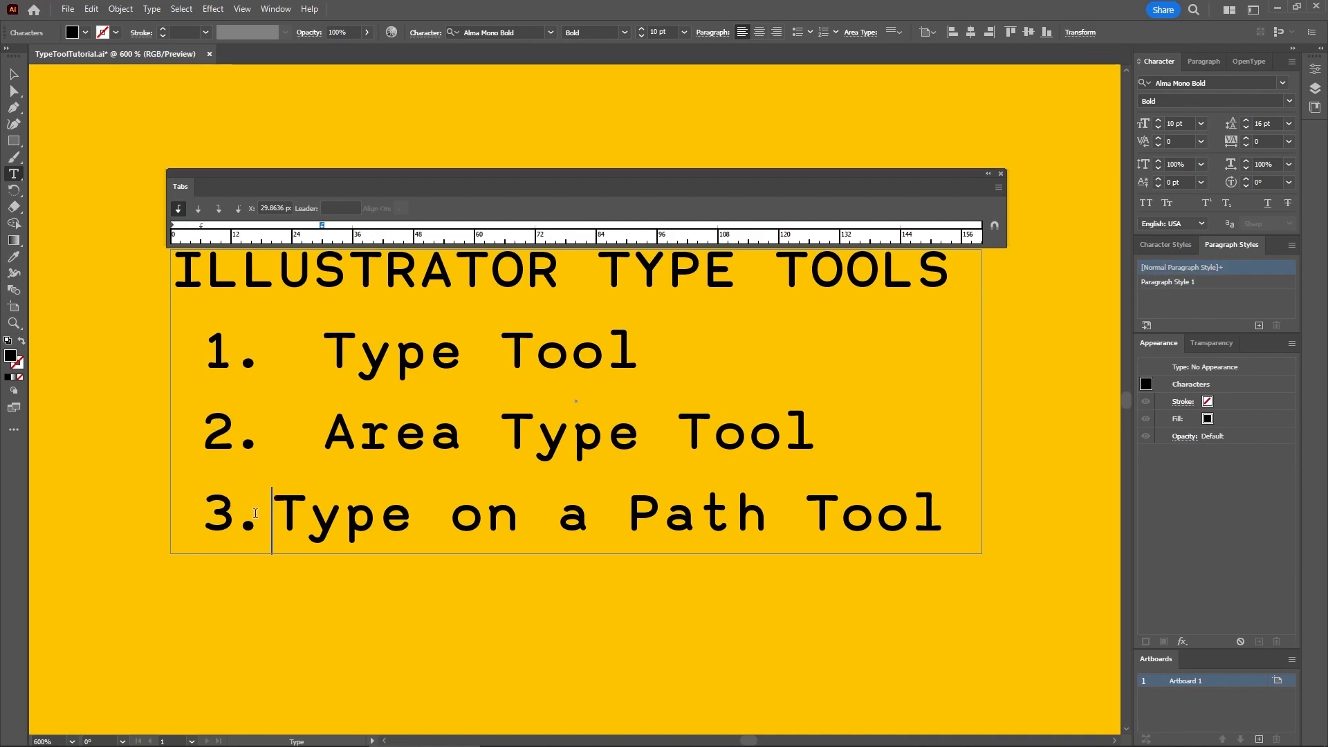
key(Tab)
key(Escape)
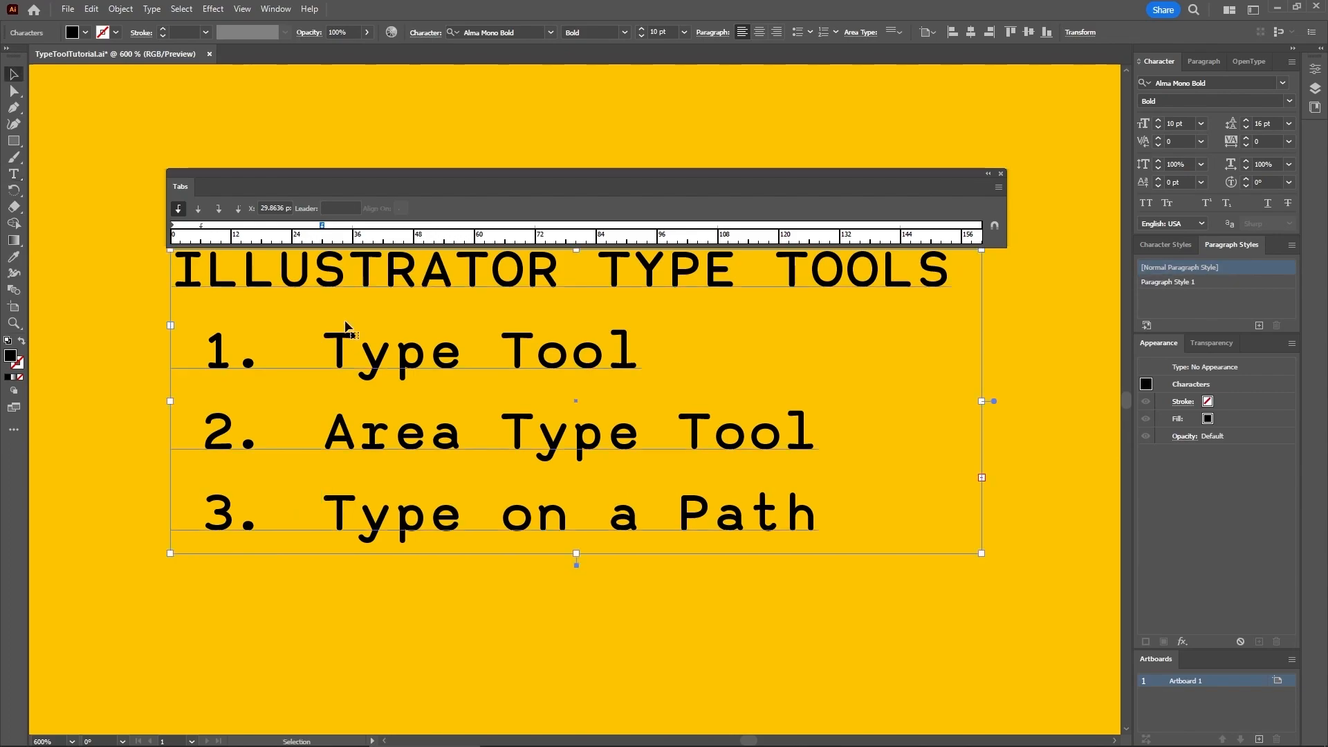
Move the second tab stop to about 36 px and the first one to about 12 px
drag(323, 222, 353, 223)
drag(201, 222, 231, 223)
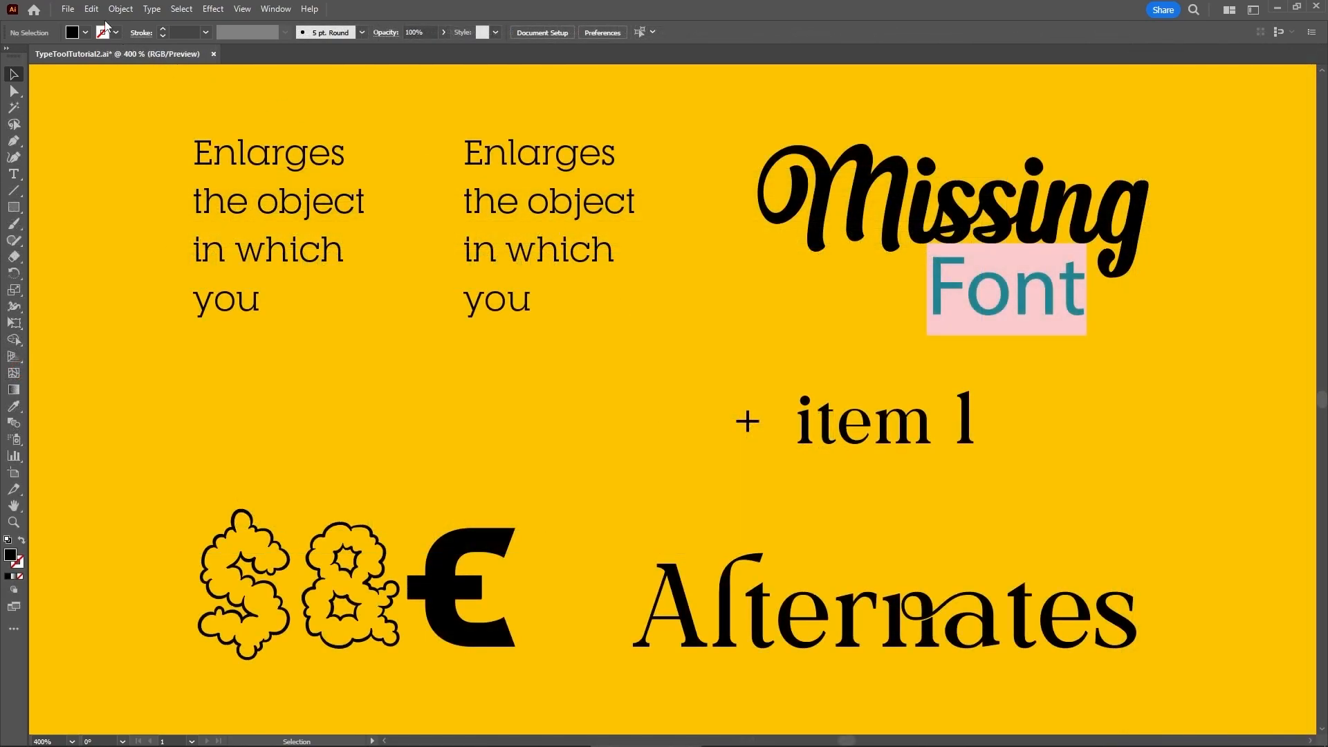
Enable Type Object Selection by Path Only in the Type preferences and select the "$&€" text by its baseline
click(92, 9)
mouse_move(184, 450)
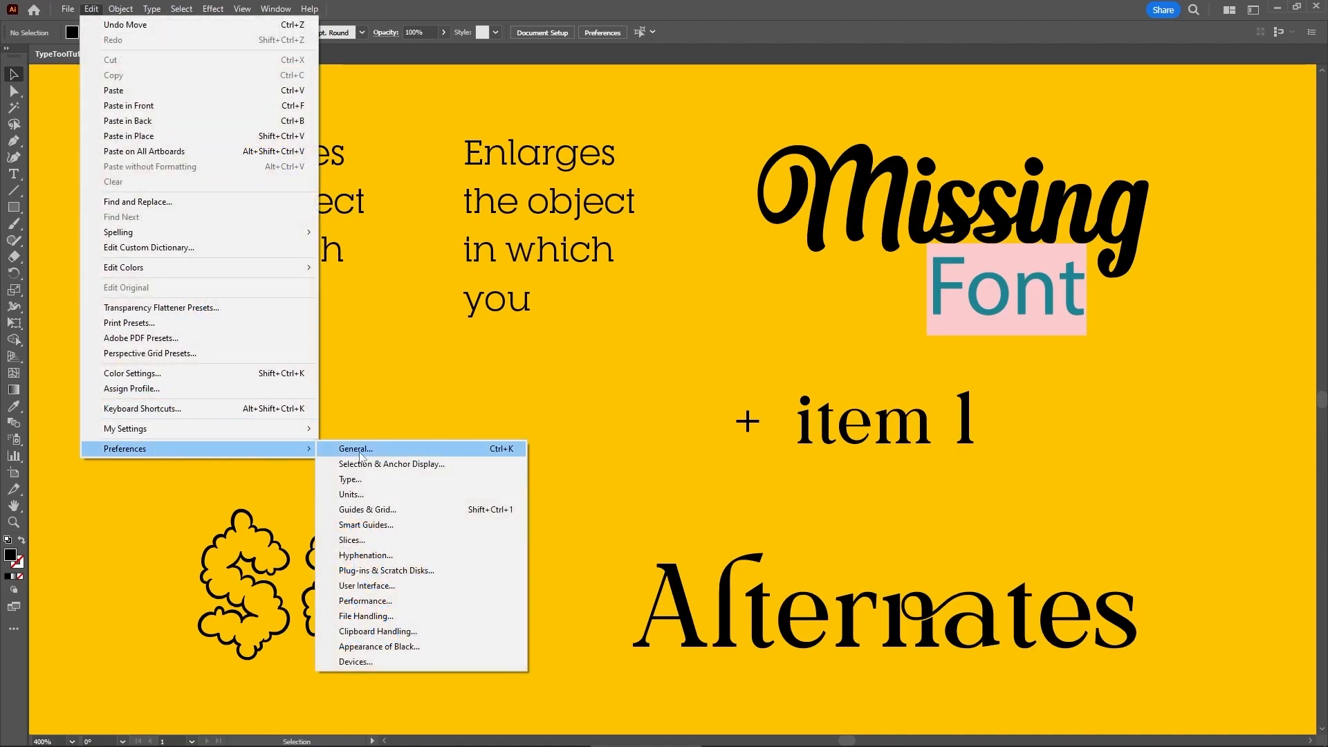
click(359, 480)
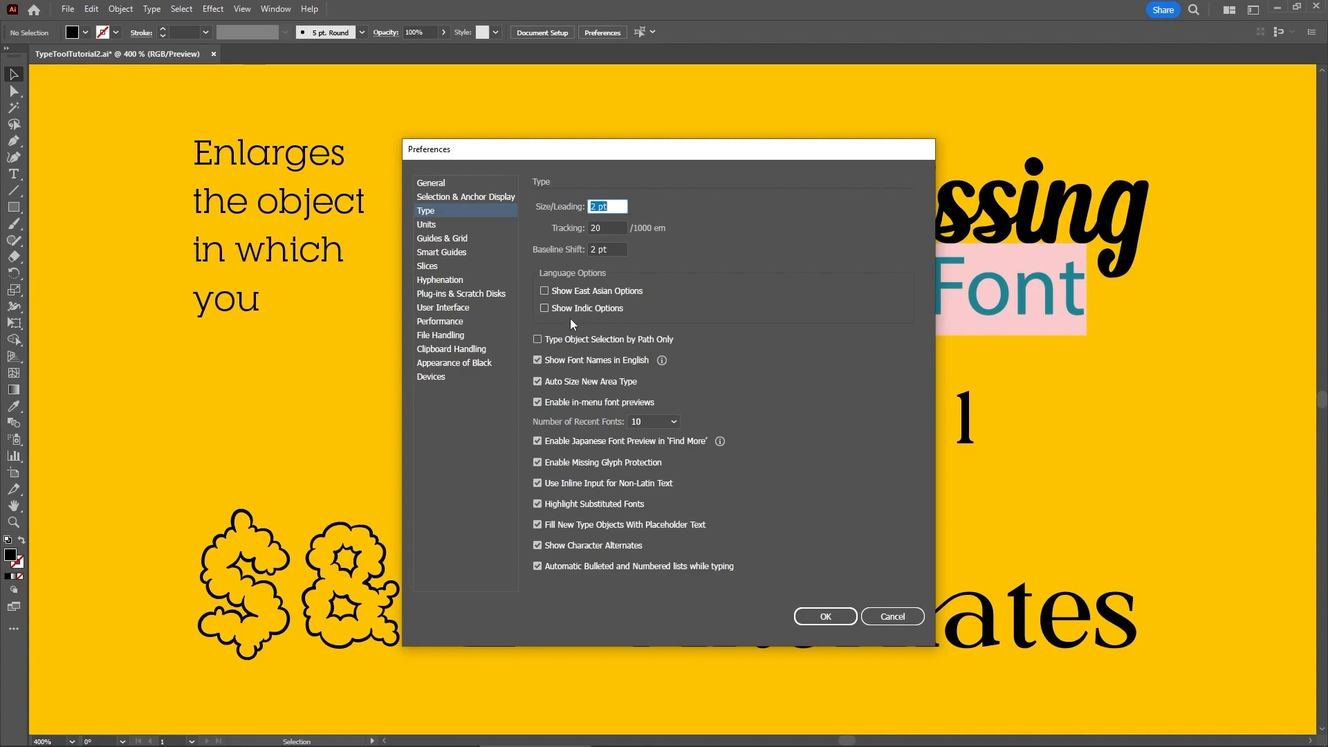
click(538, 339)
key(Return)
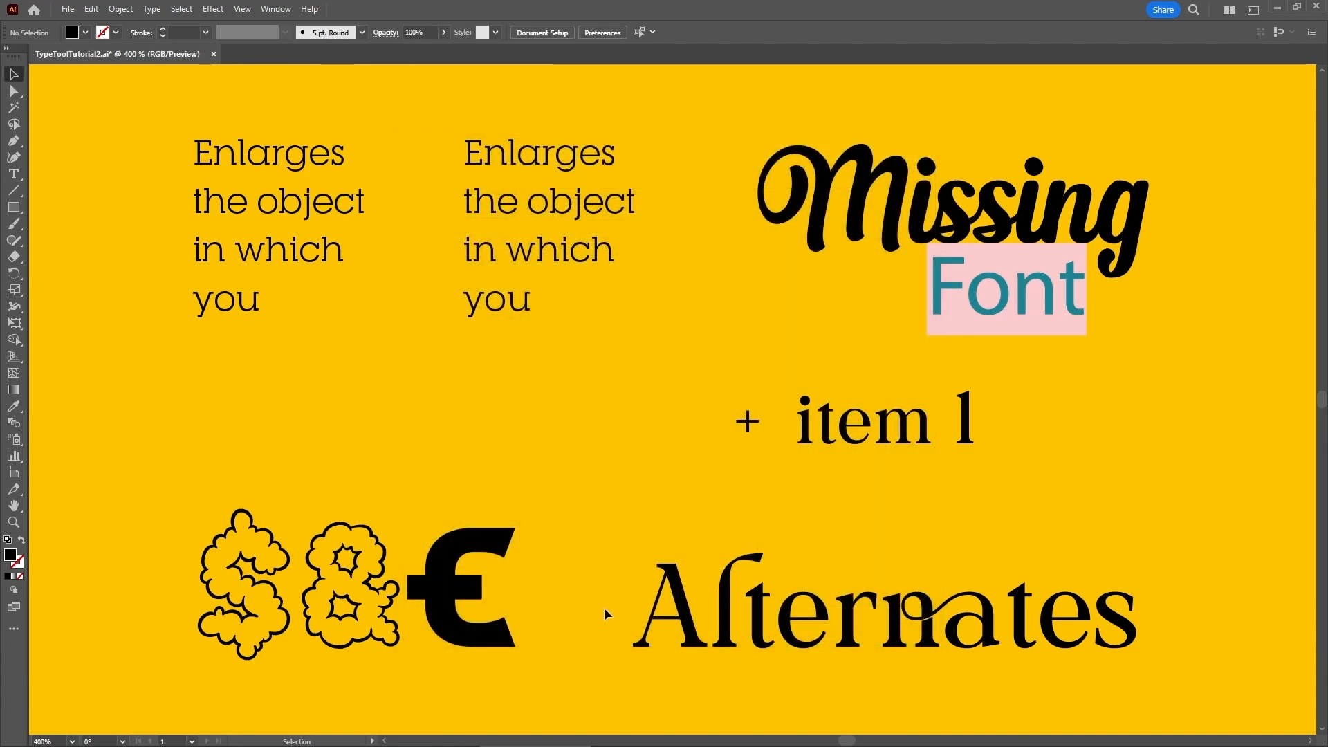
drag(757, 685, 758, 685)
click(503, 645)
Review the Type preferences and browse the font names and previews in the font family list
key(ctrl+k)
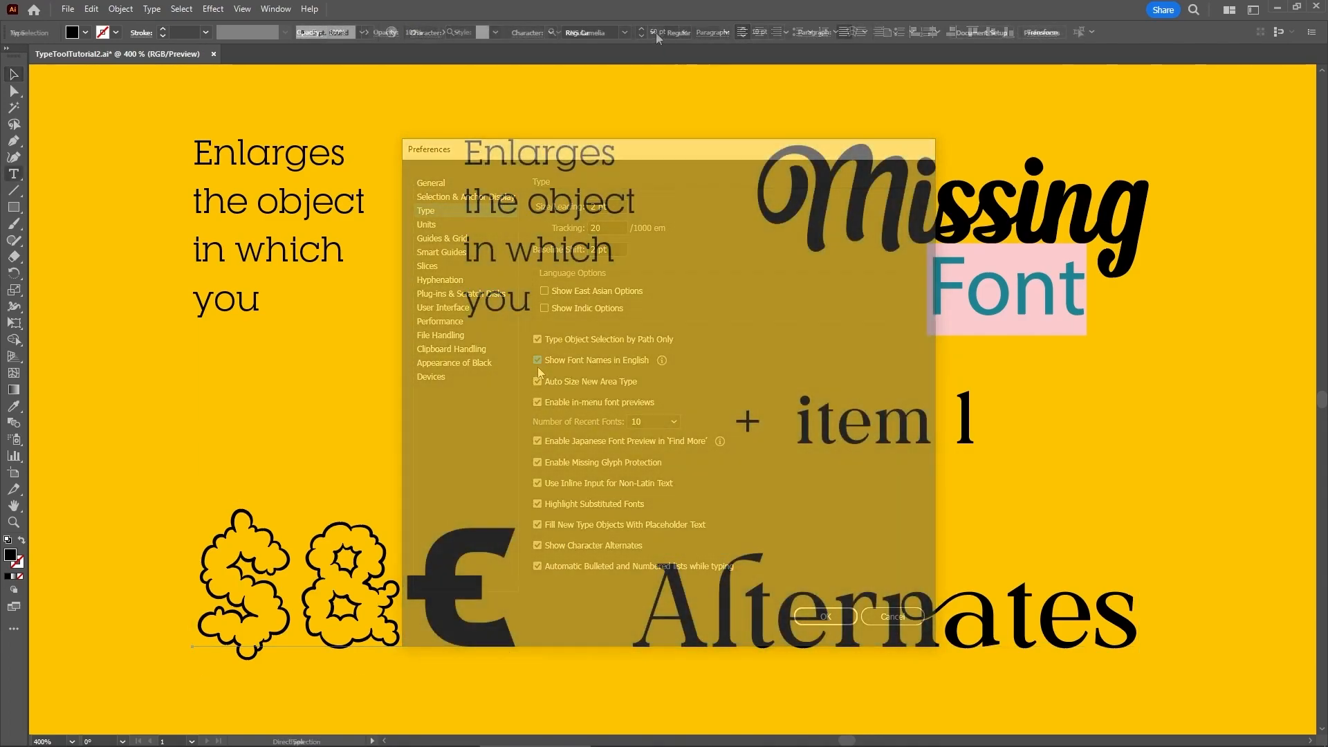
scroll(635, 250, down, 5)
scroll(635, 250, down, 20)
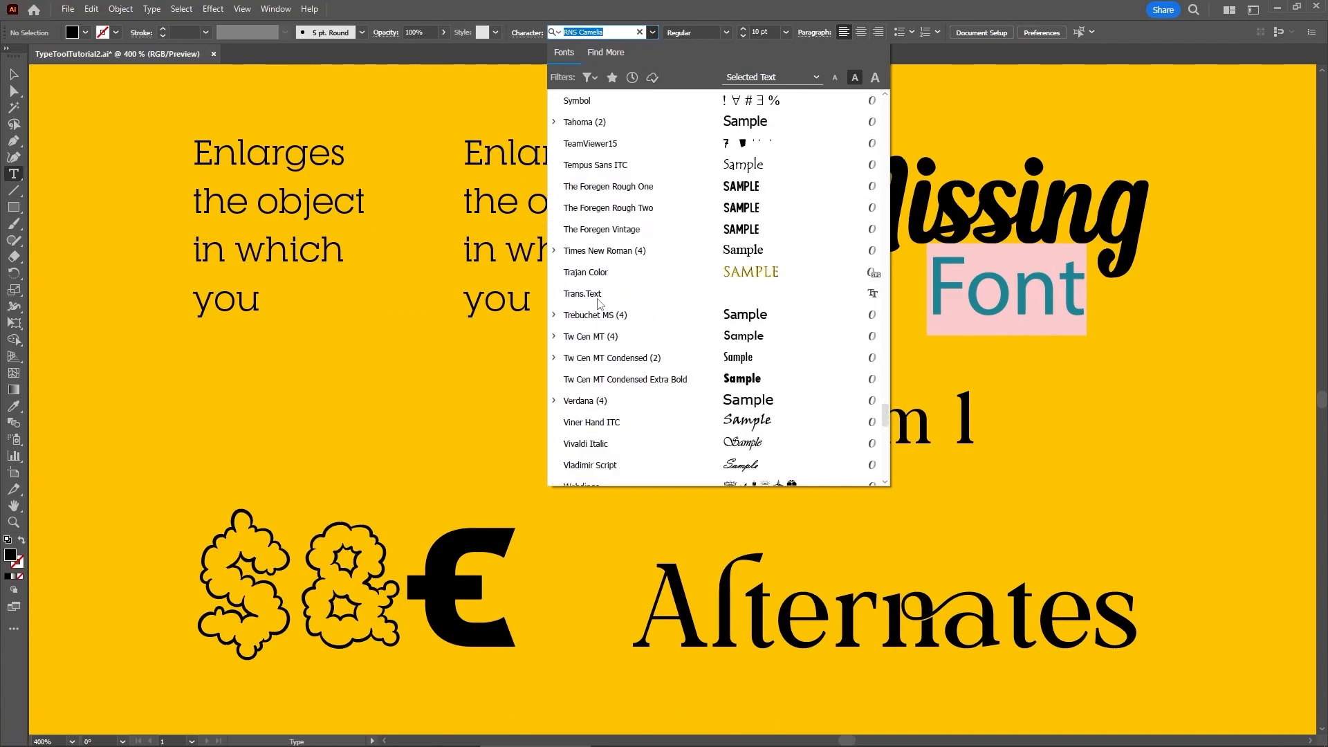
scroll(596, 309, down, 5)
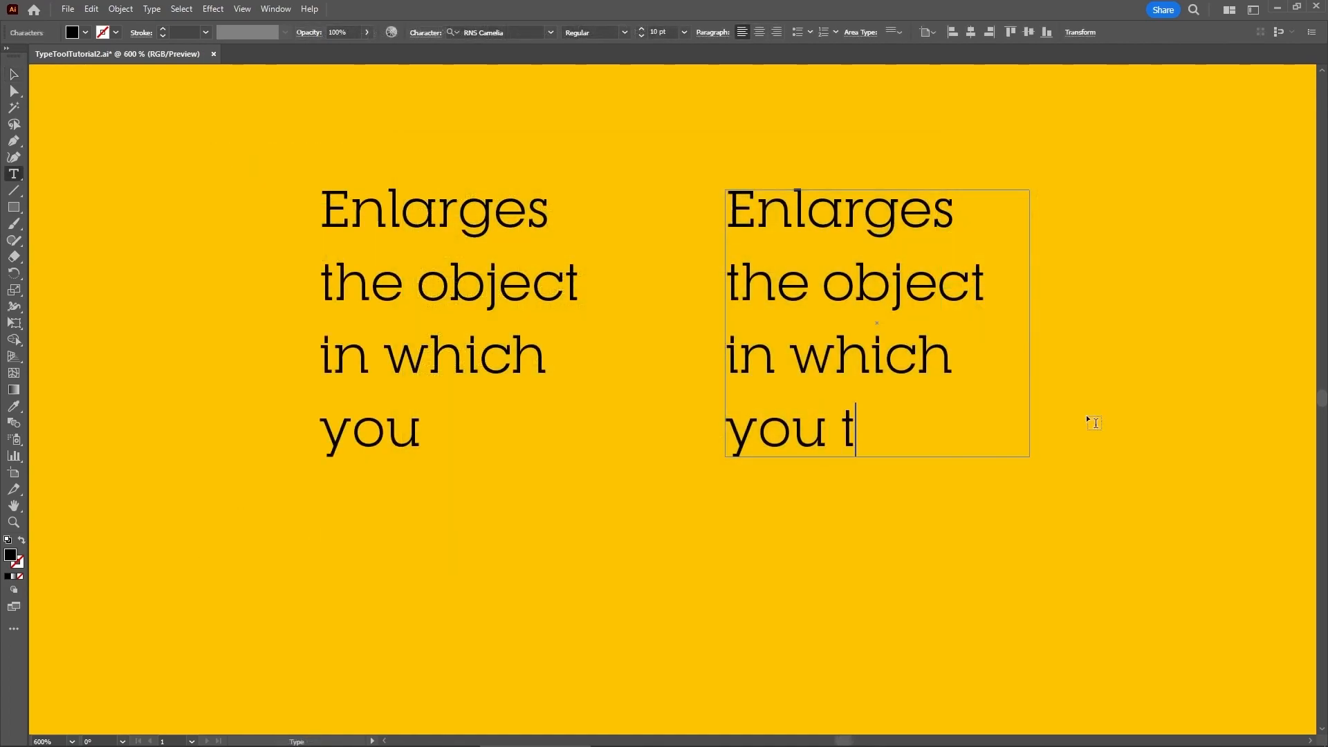
Complete the sentence in the right-hand auto-sizing text area so it reads "Enlarges the object in which you type to make it fit all the text"
text(ype )
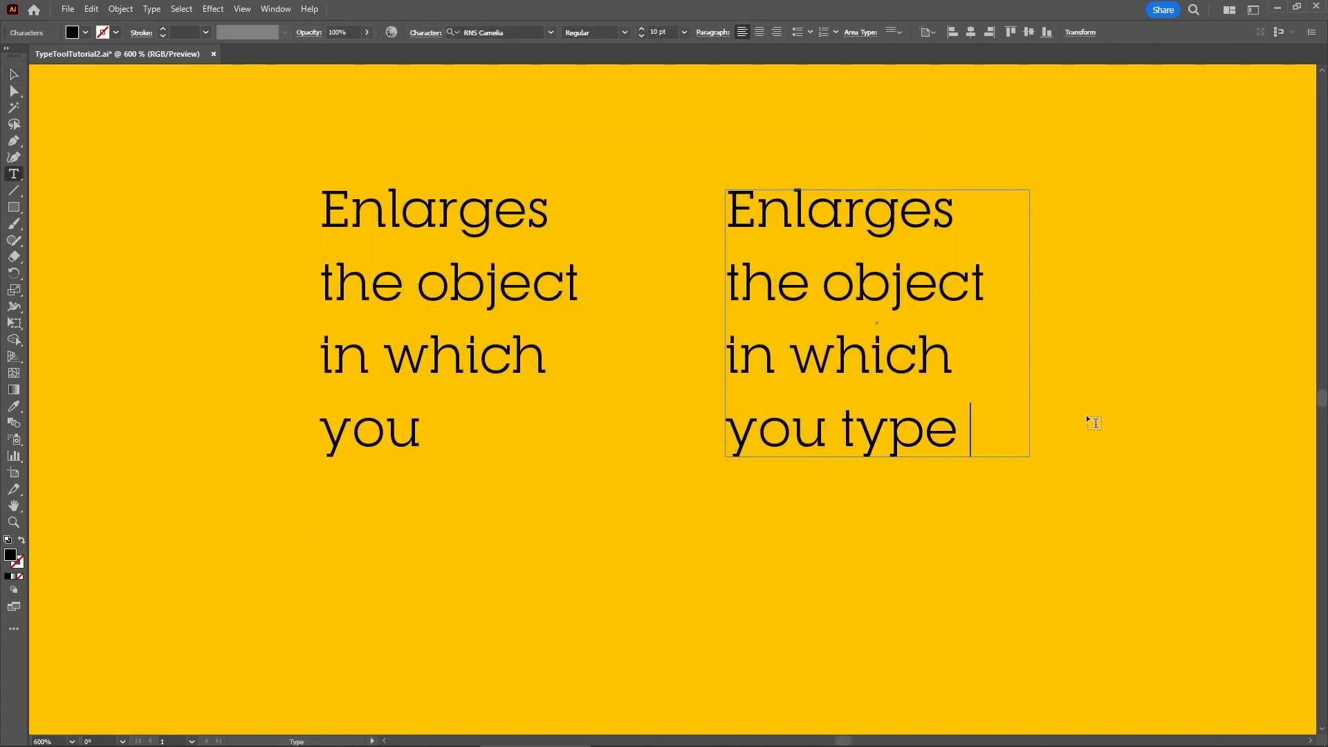
text(to make it fit al)
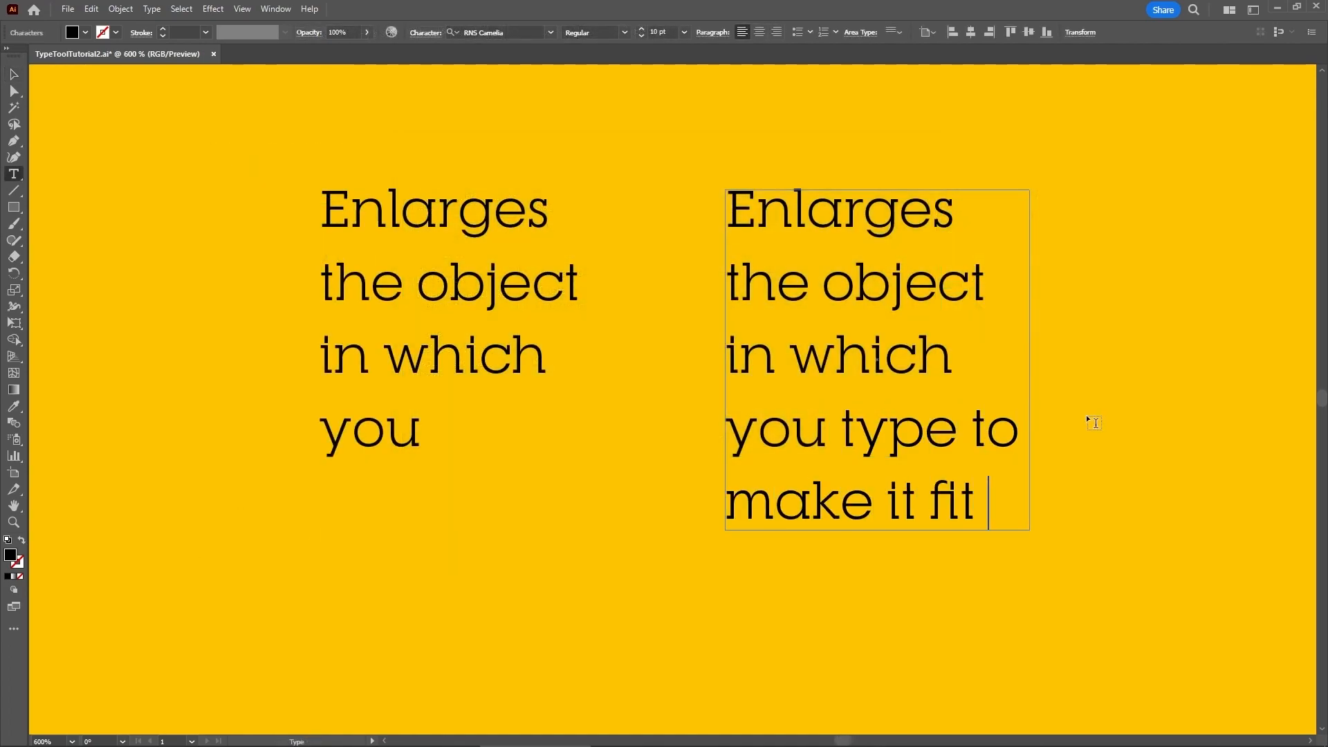
text(l the text)
Add "type to" to the left-hand fixed-size text area and continue its overflow text in a linked area directly below
text(type to)
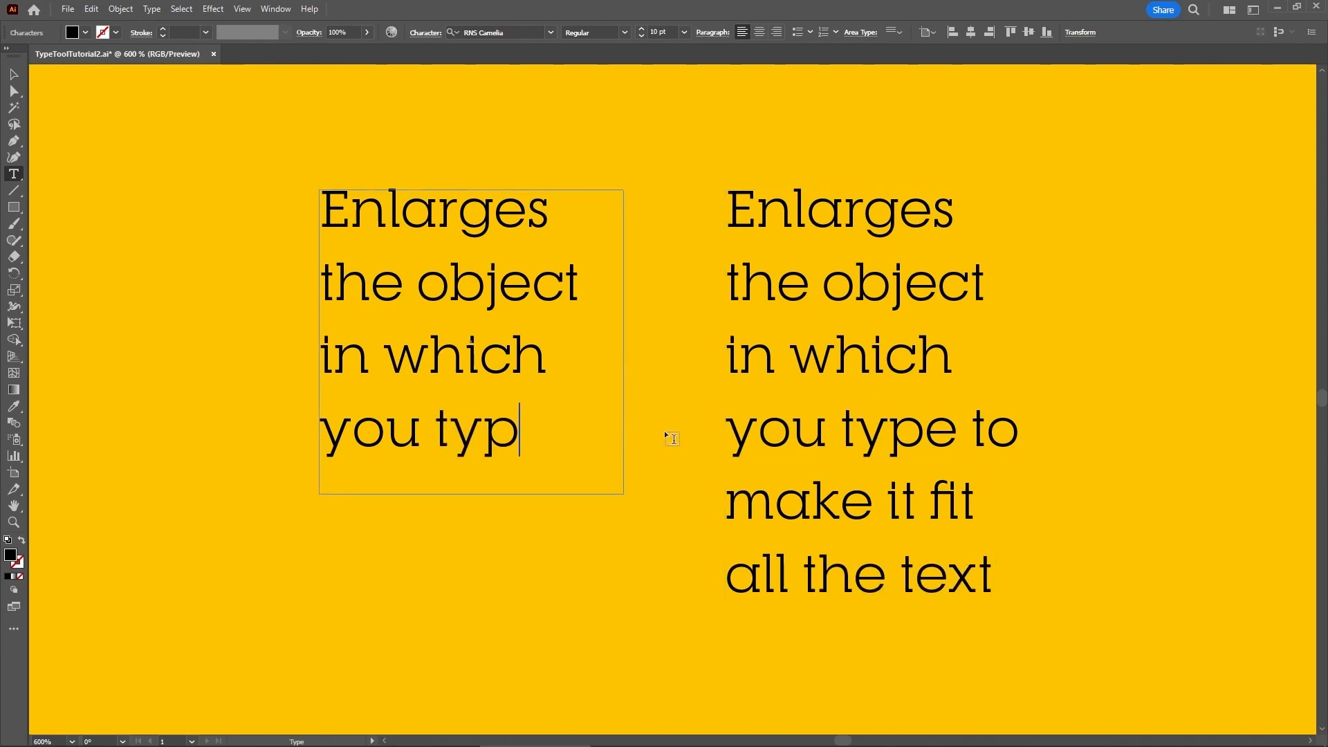
key(Escape)
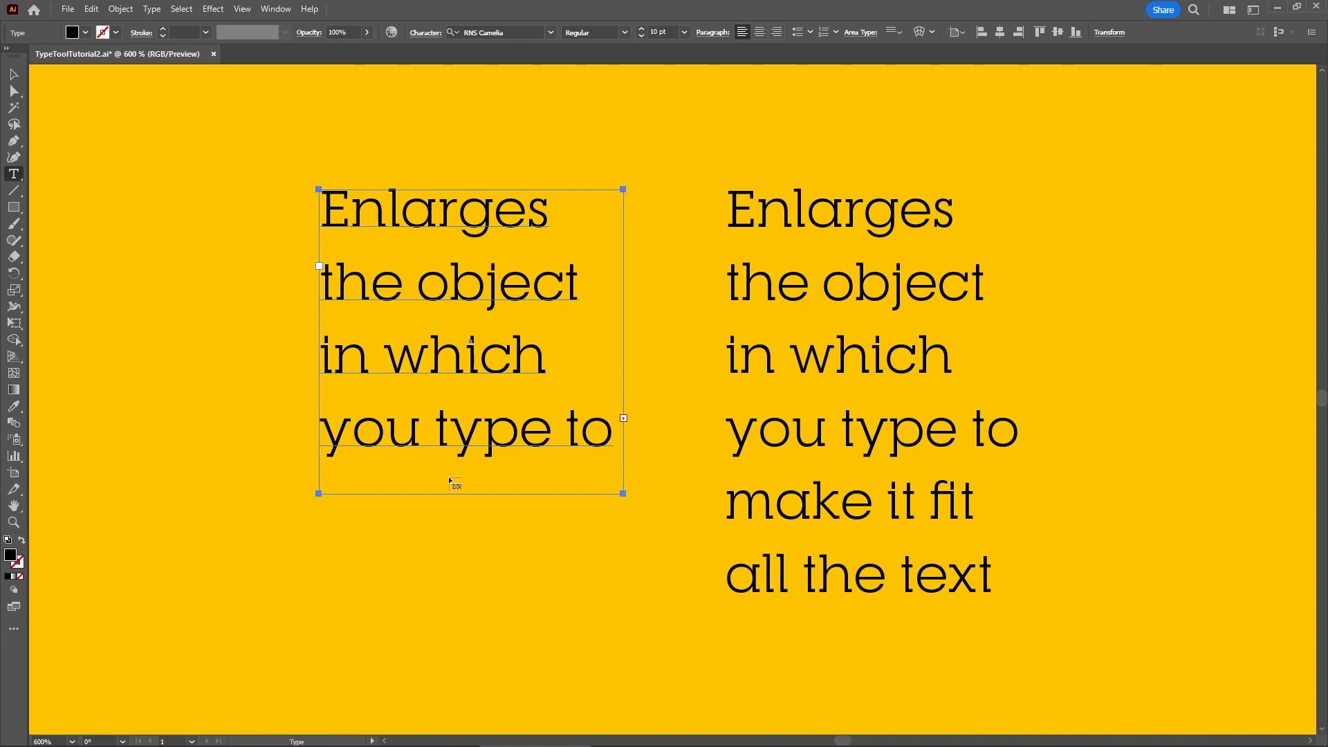
click(322, 543)
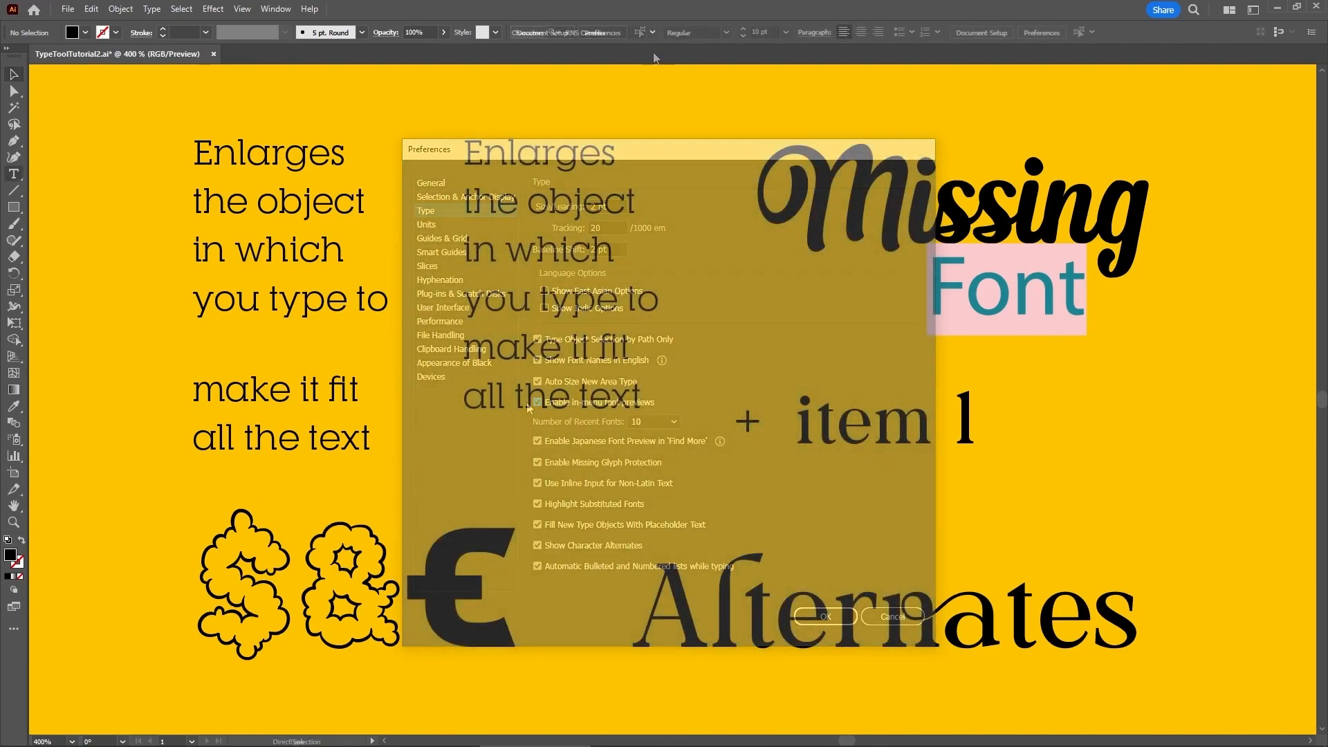
Examine the Number of Recent Fonts choices in the Type preferences and the recent fonts in the font family list
click(653, 32)
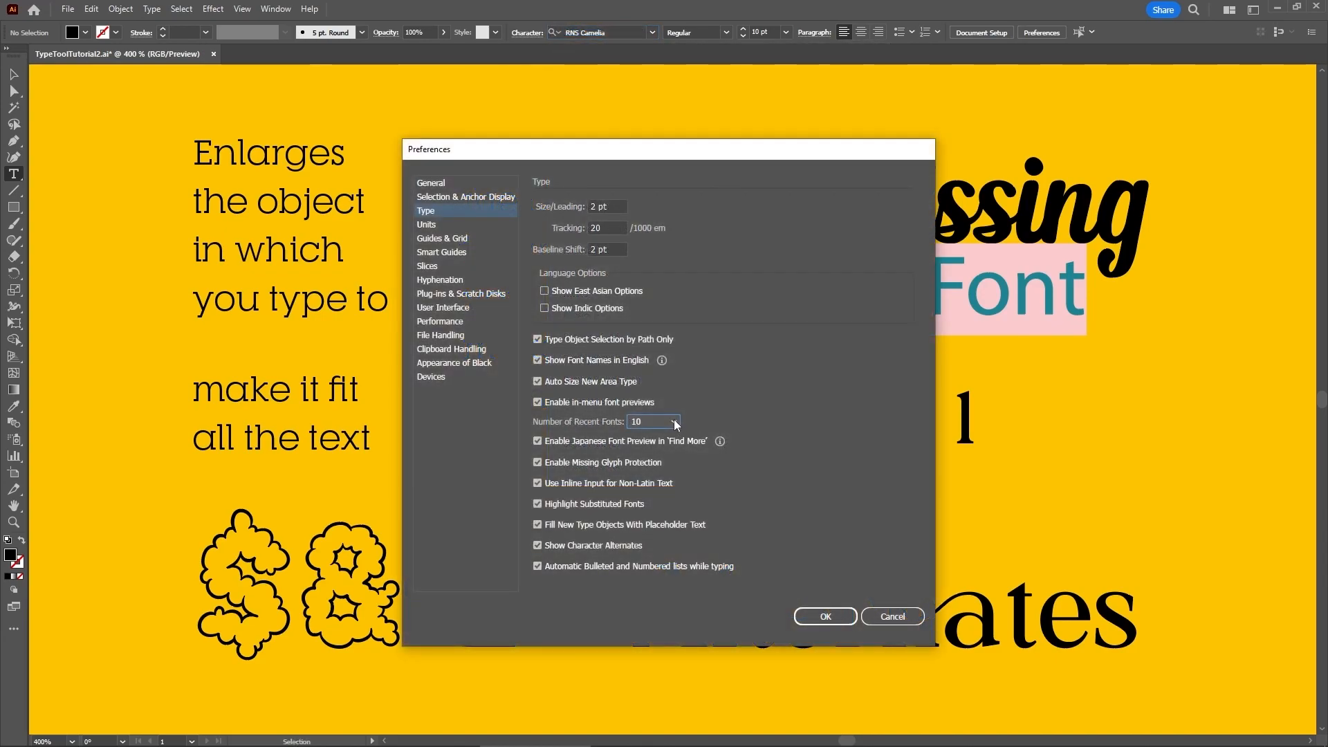
click(676, 423)
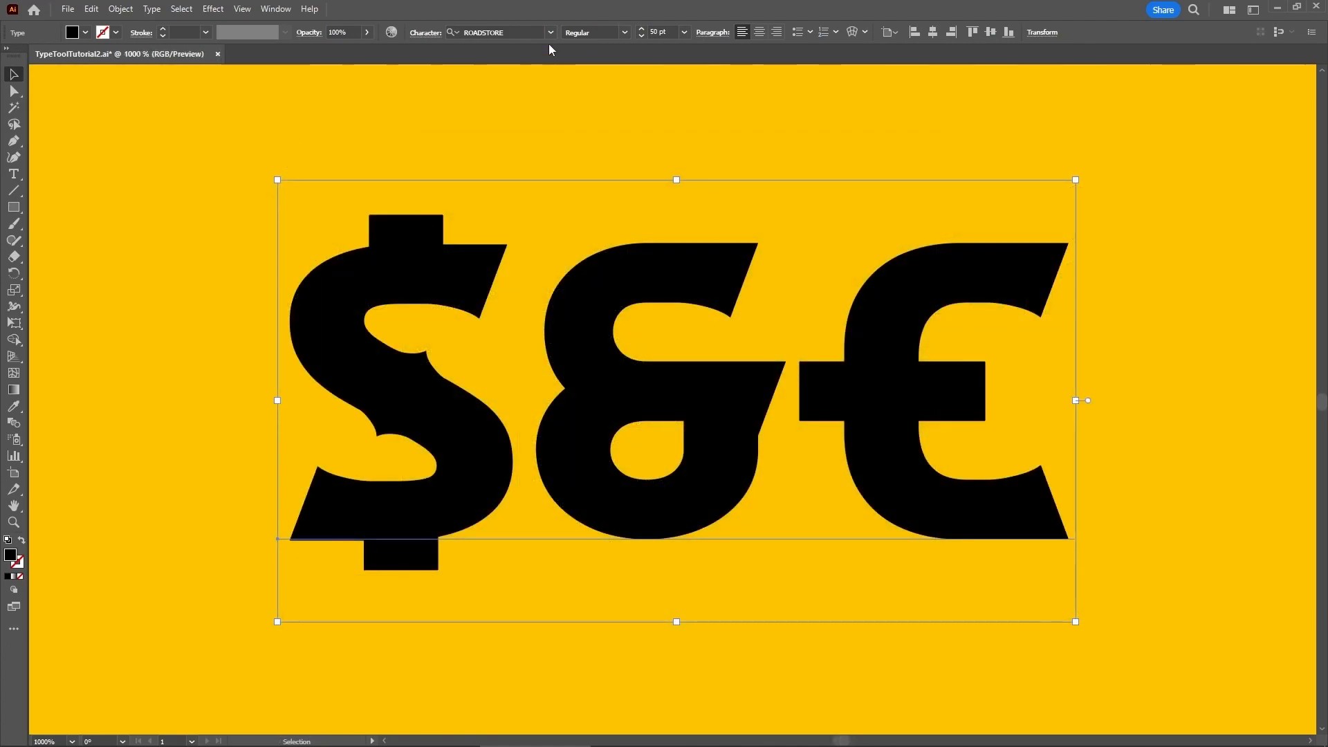
click(549, 31)
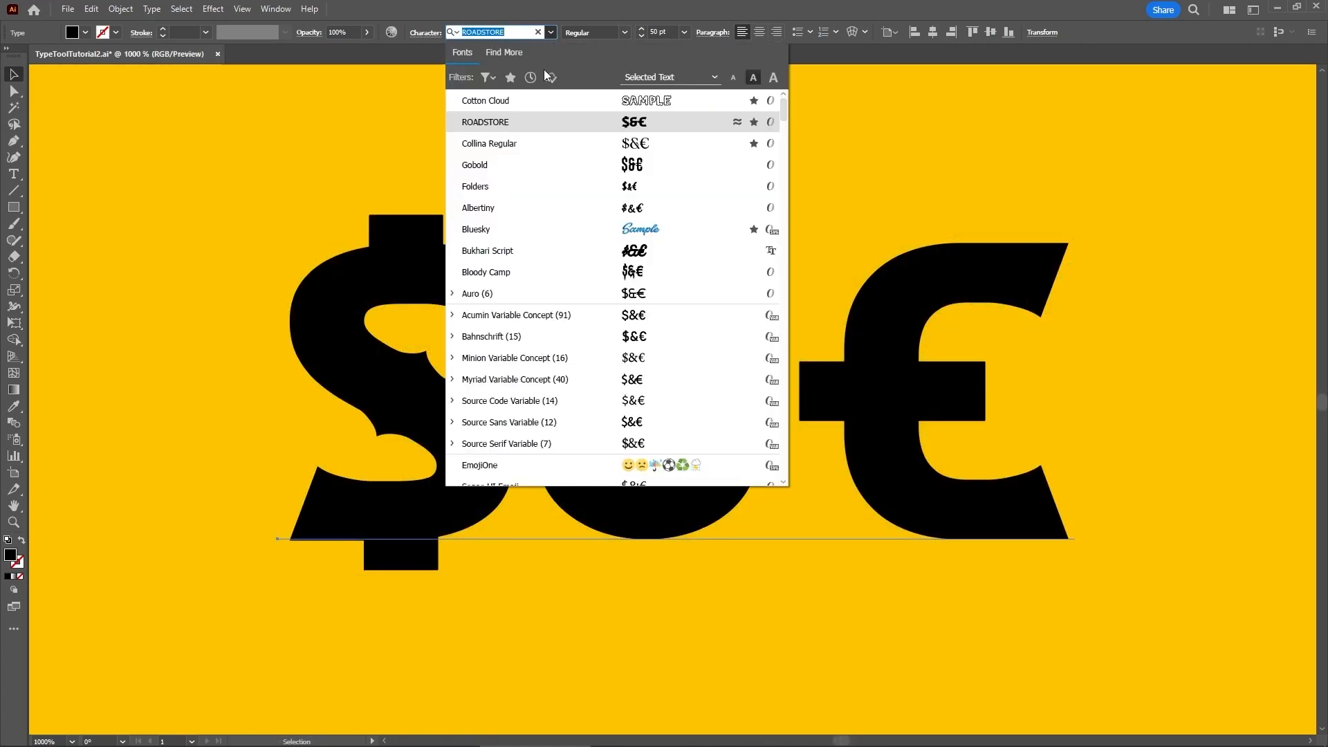
click(542, 95)
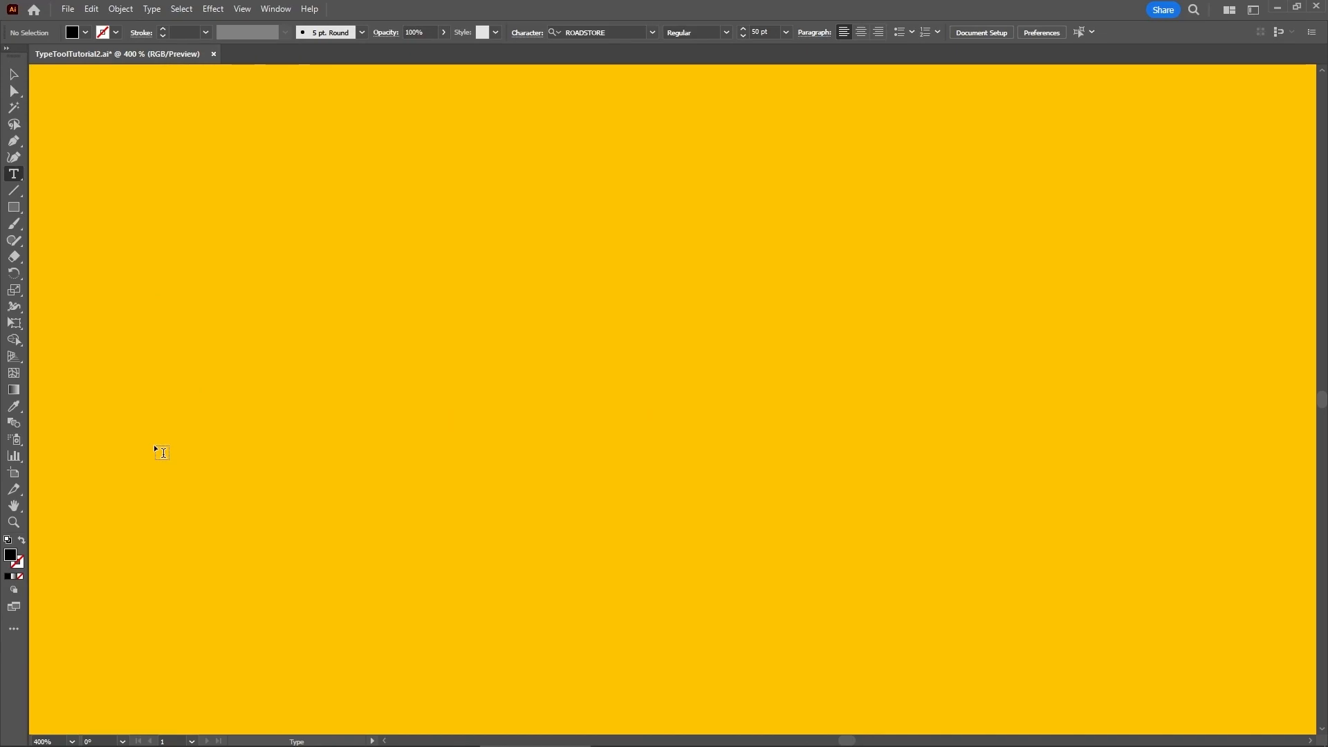
Place a new text object on the empty canvas and enter "ILLUSTRATO"
click(161, 448)
text(ILLUSTRATO)
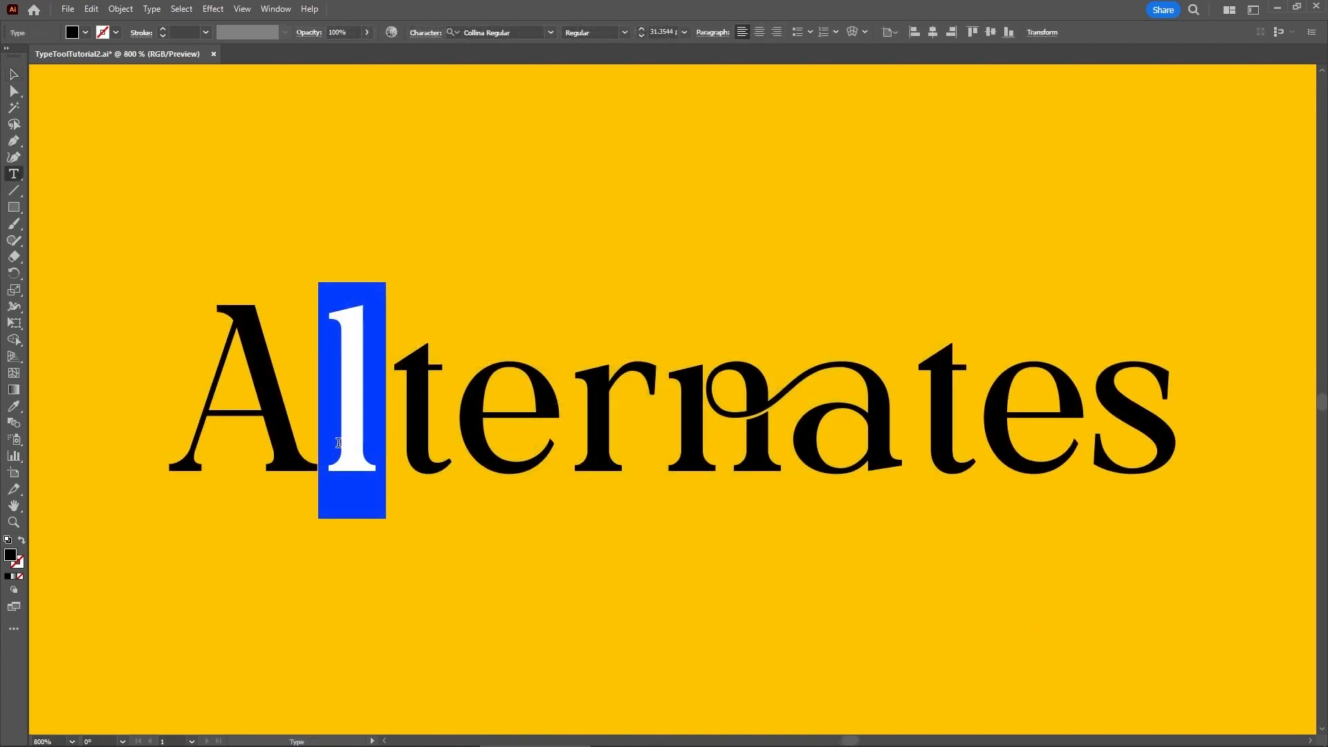
Replace the "l" in "Alternates" with its alternate curved glyph and finish editing the word
click(399, 530)
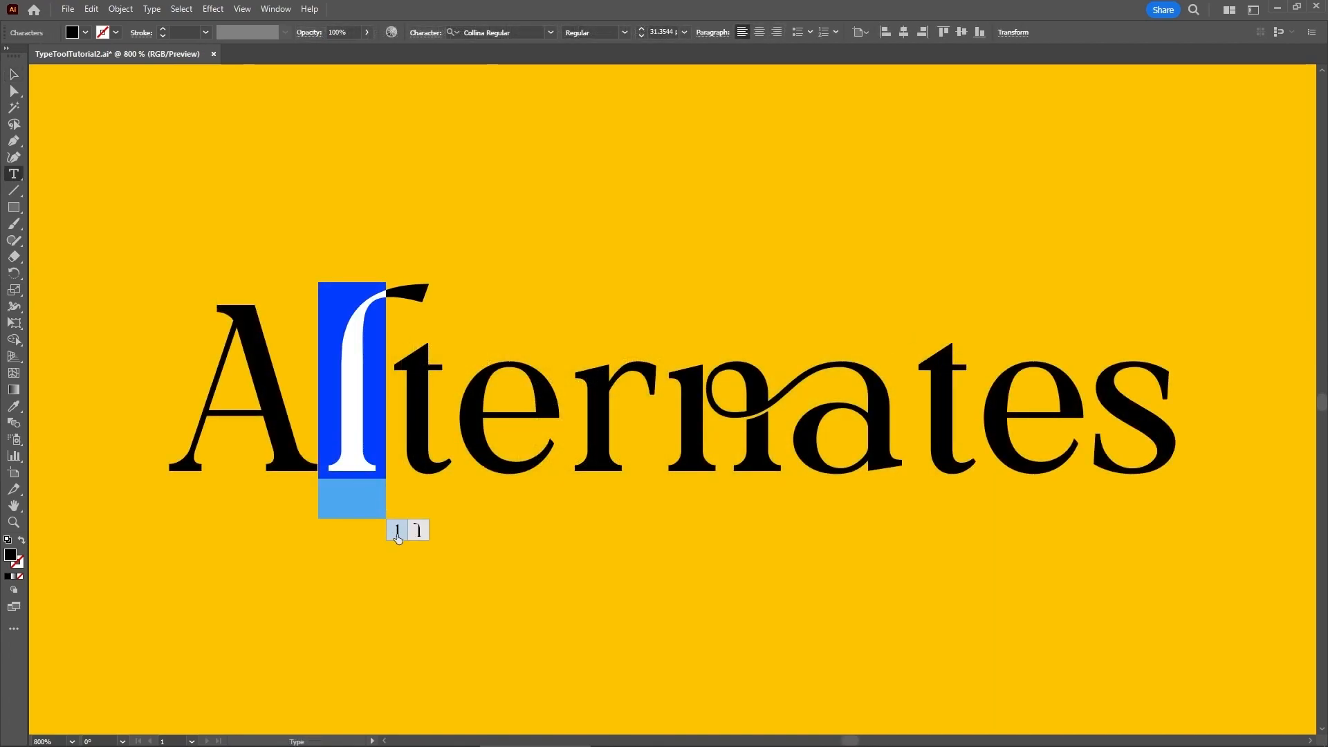
key(Escape)
click(399, 559)
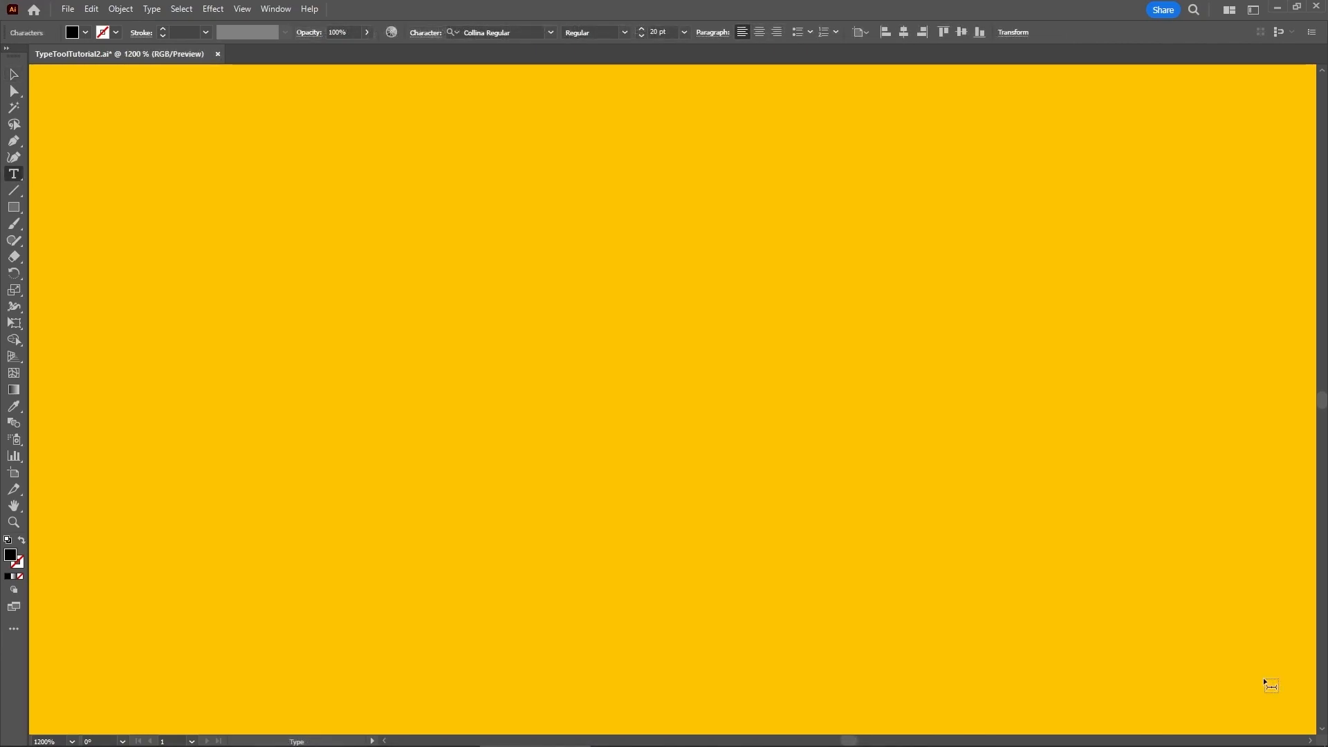
Write an automatically bulleted list with "+ item 1" and "+ item 2", and clear the selection on the lists
text(+)
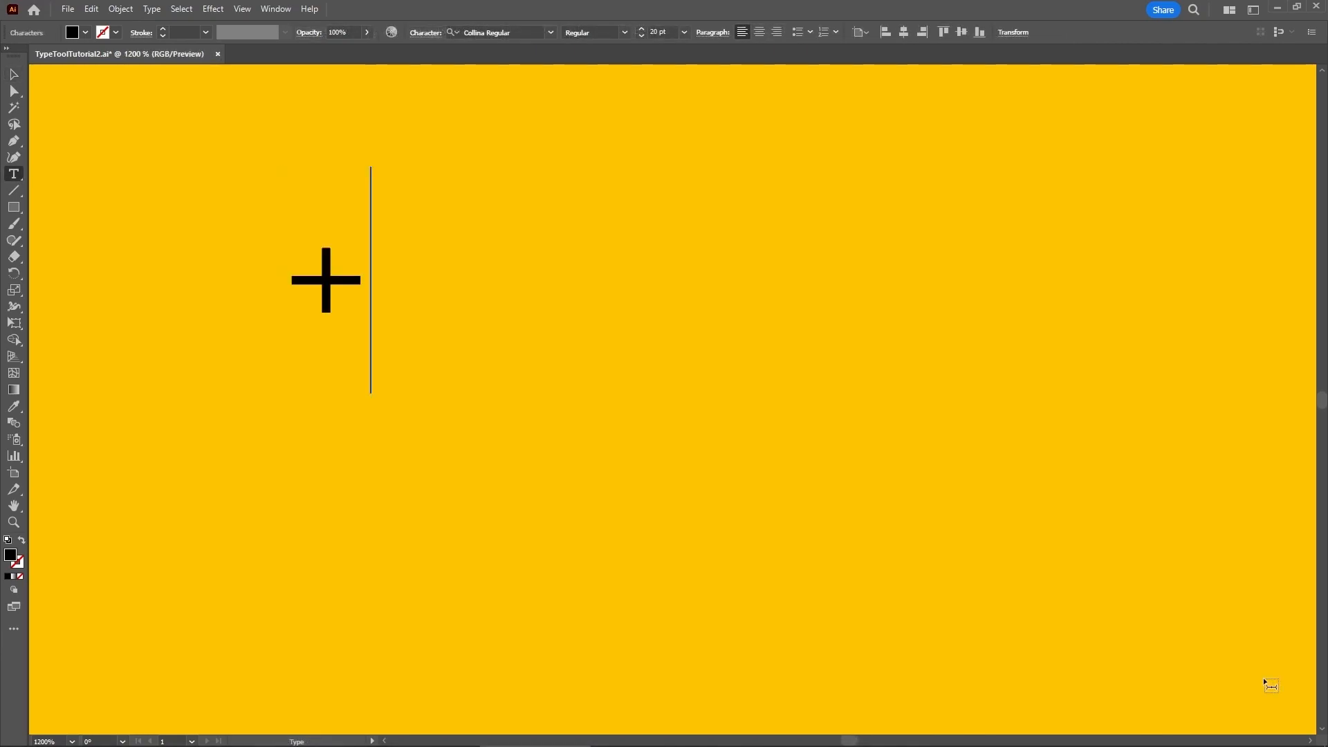
text( item 1)
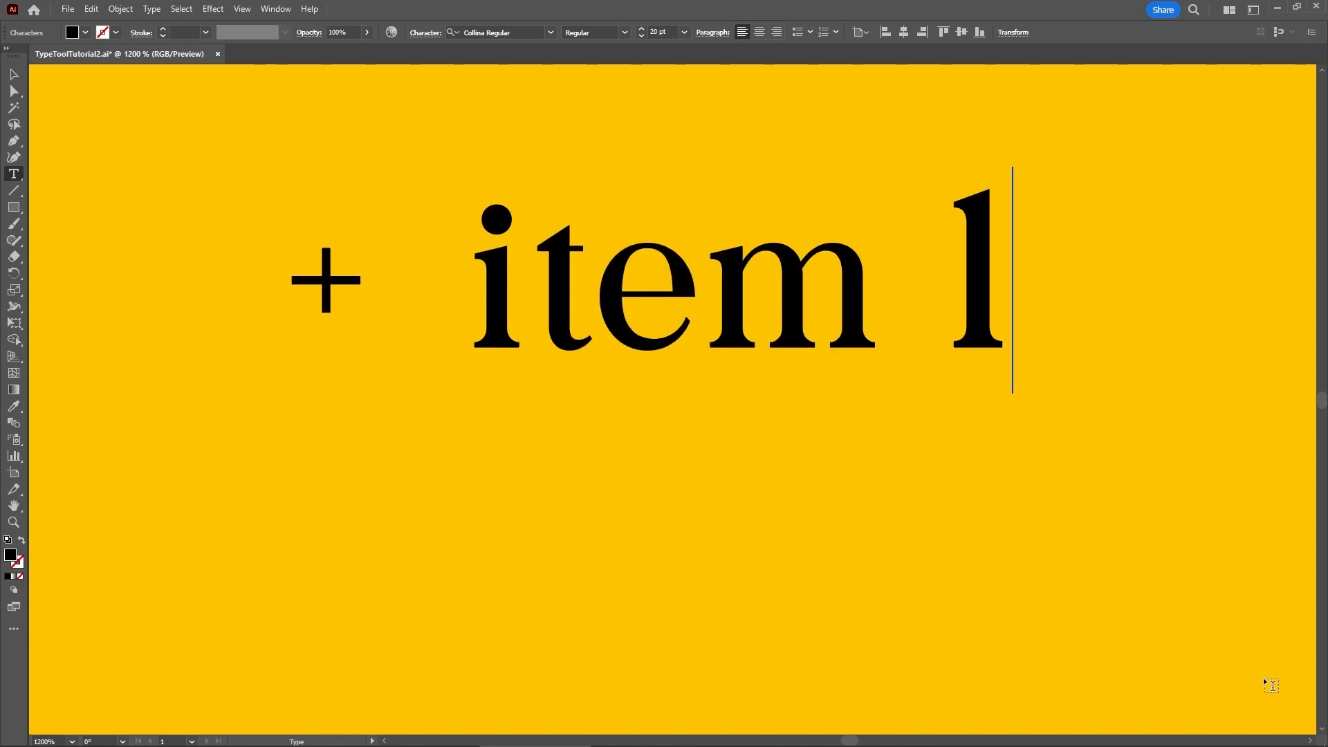
key(Return)
text(+ item 2)
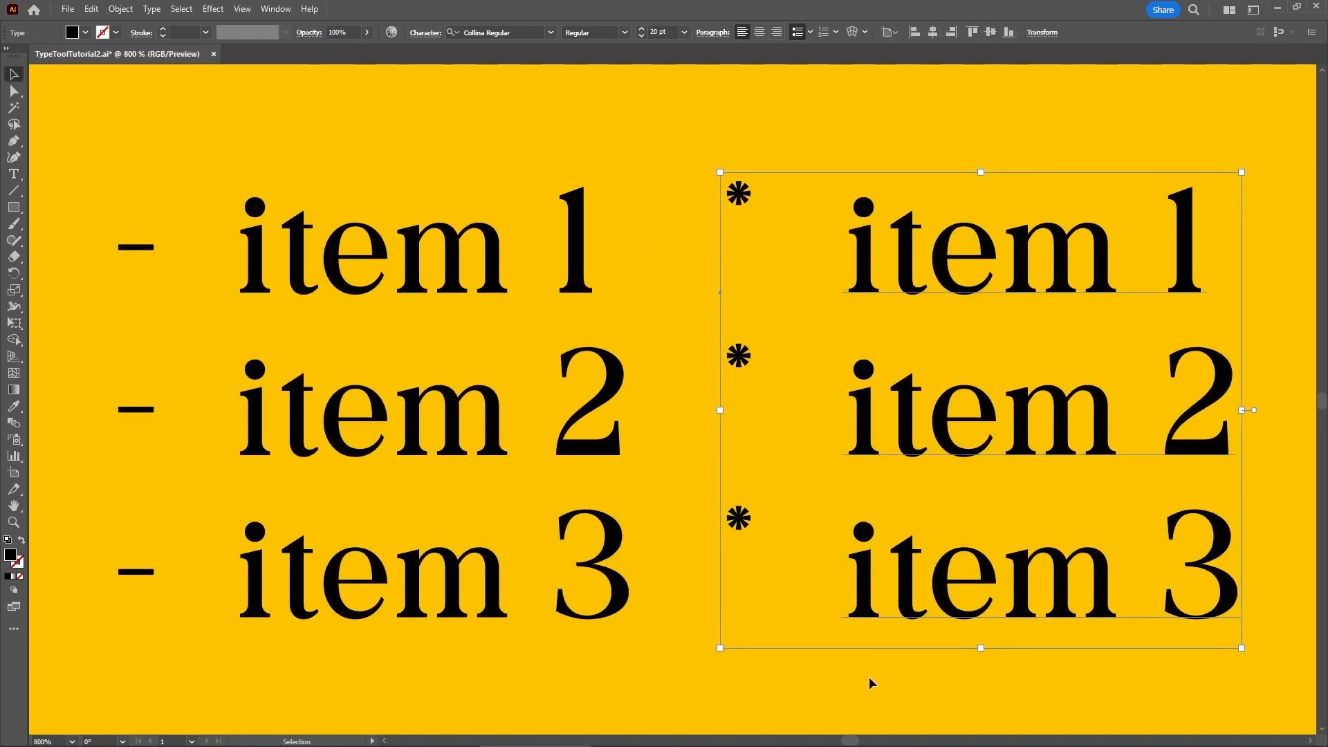
click(868, 677)
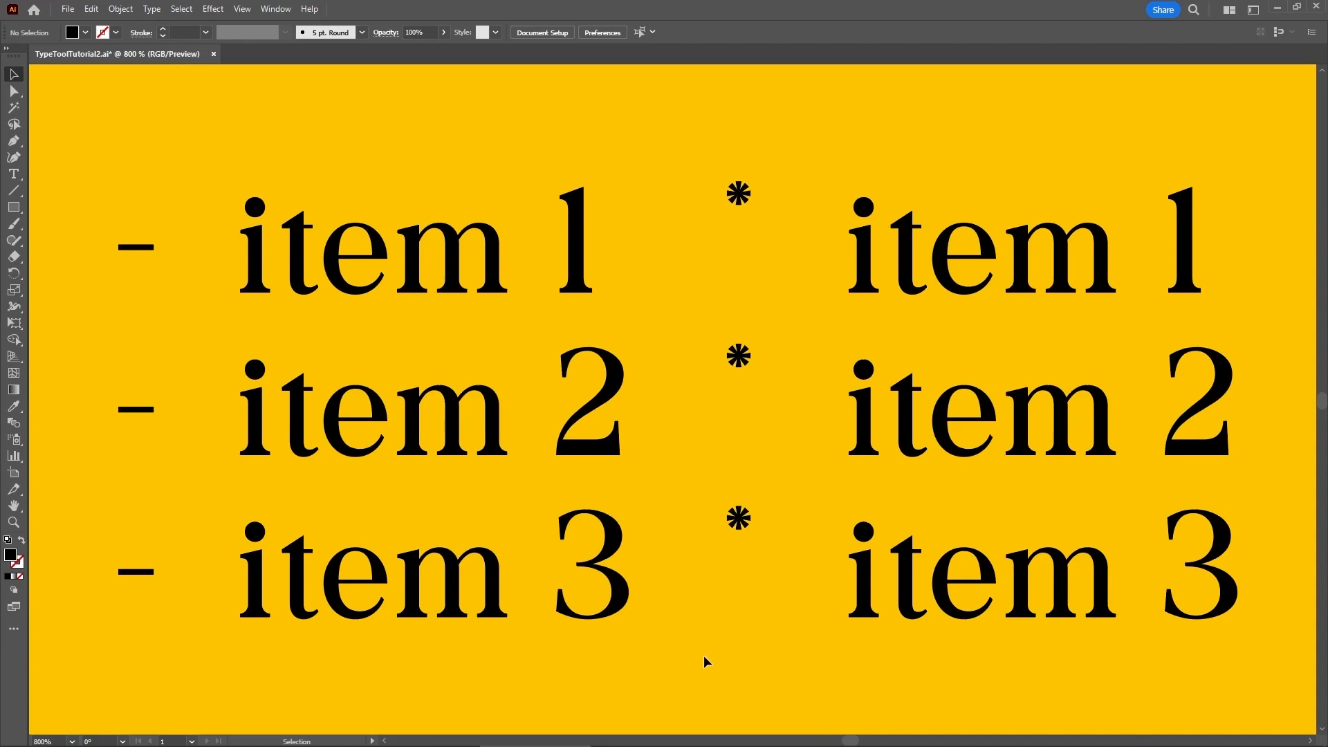
Enter the headline "FROZEN MUSIC" in the poster's large text area and finish editing it
text(FROZEN )
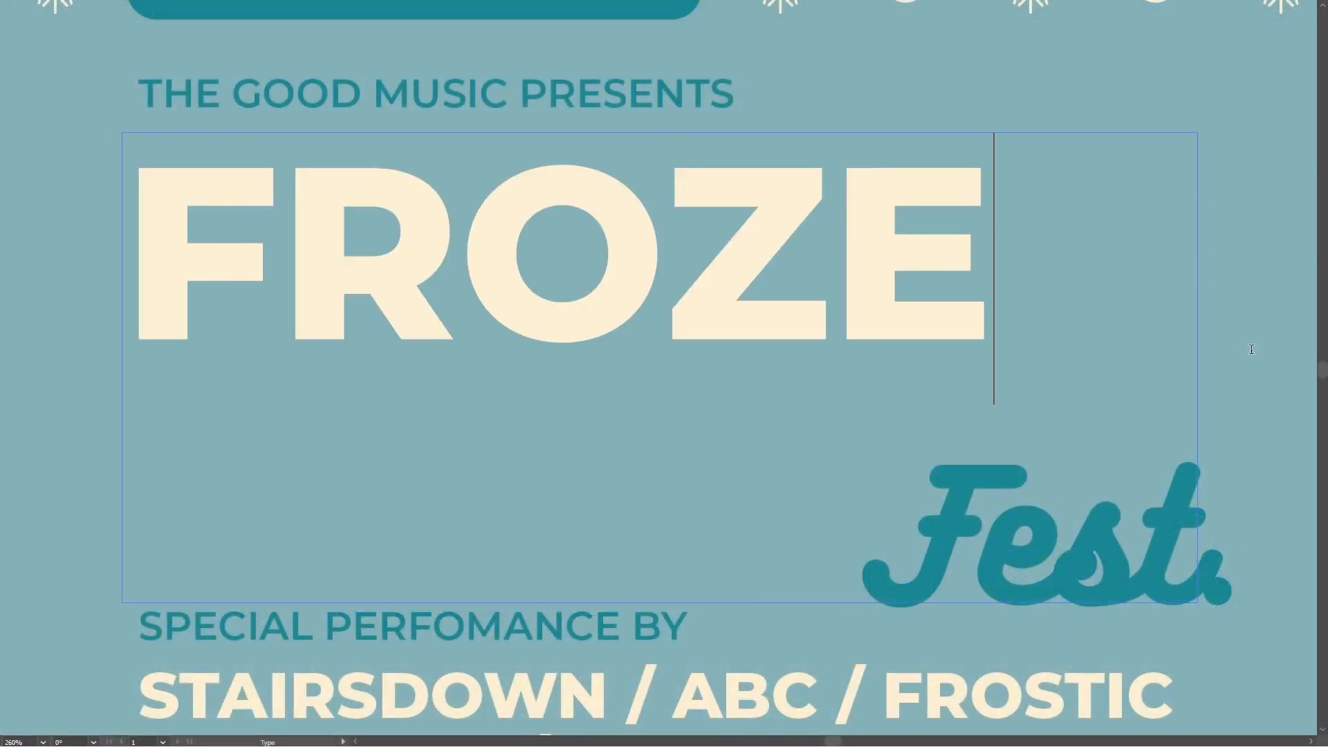
text(MUSIC)
key(Escape)
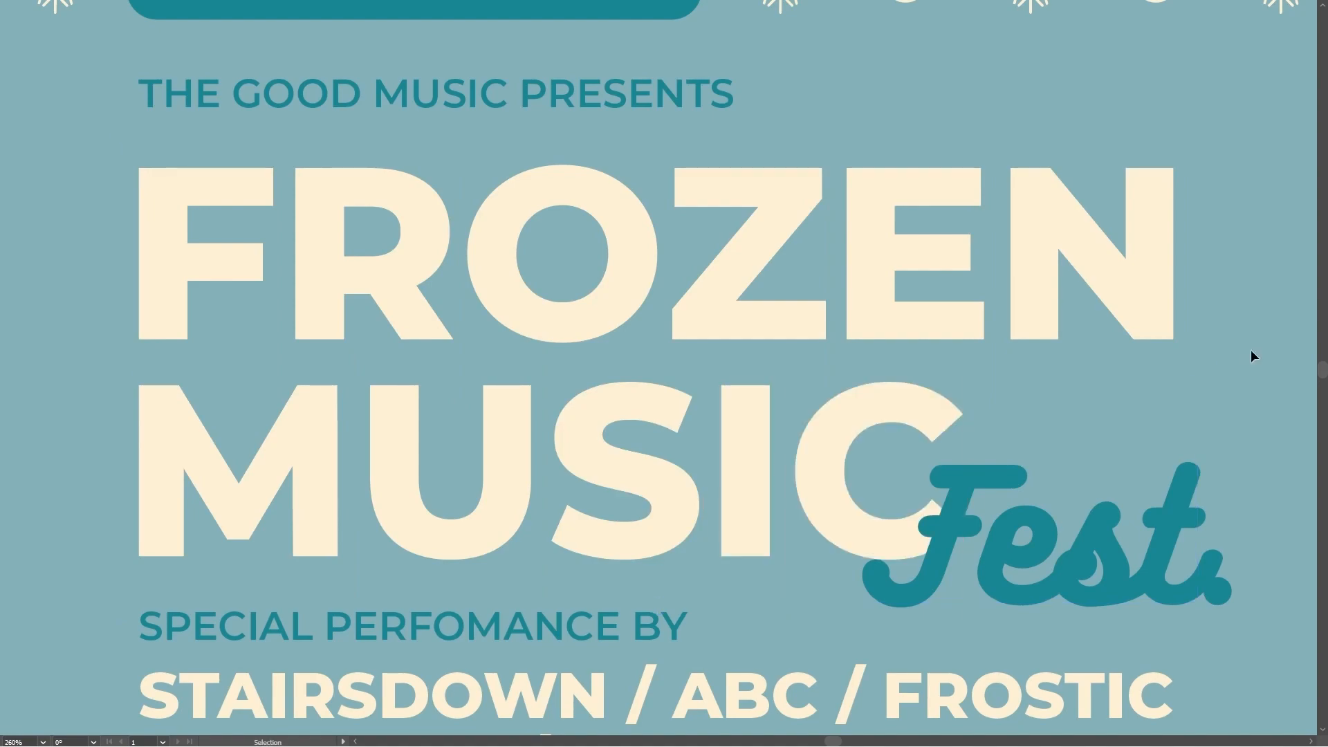
Enter "PREMIUM QUAL" along the upper arc of the circular path on the coffee badge
text(PREMIUM QUAL)
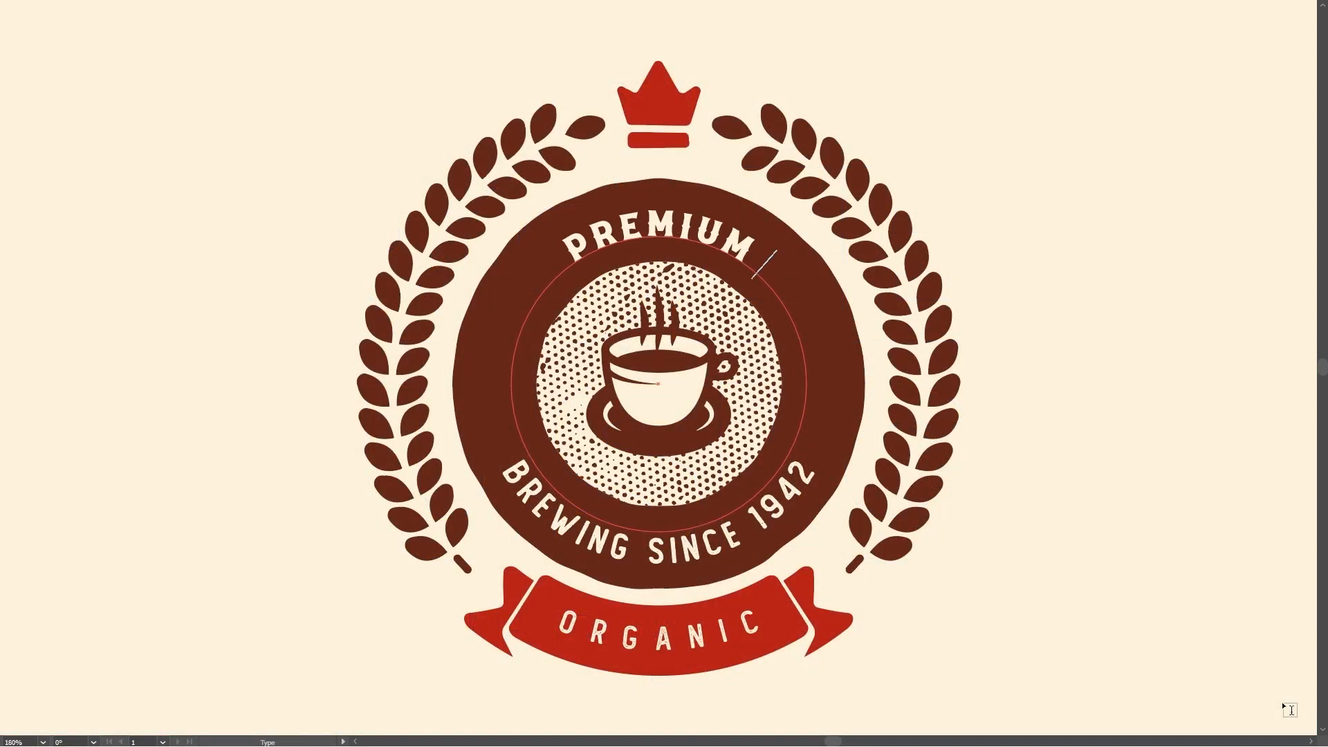